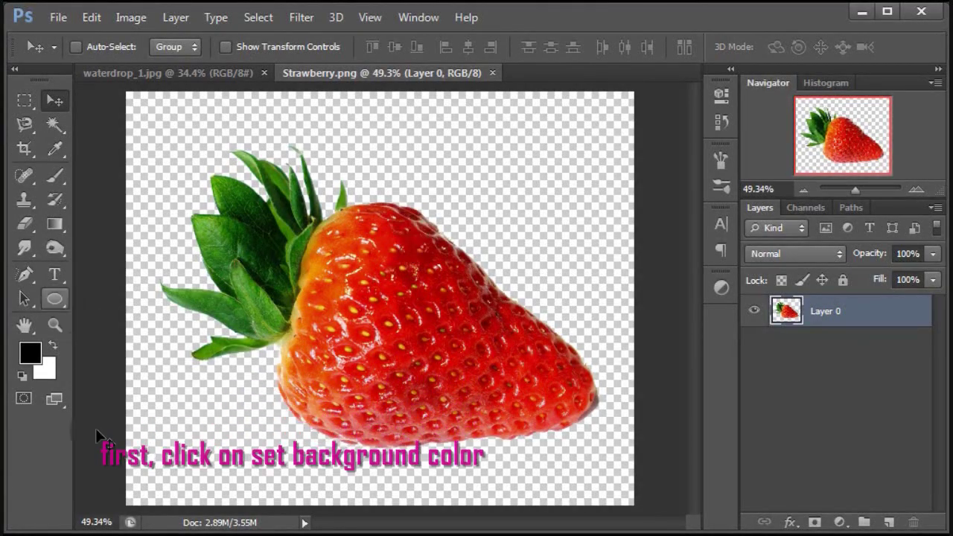
Set the background colour to mid-grey 808080 and switch to the Move tool
{"action": "left_click", "coordinate": [45, 374]}
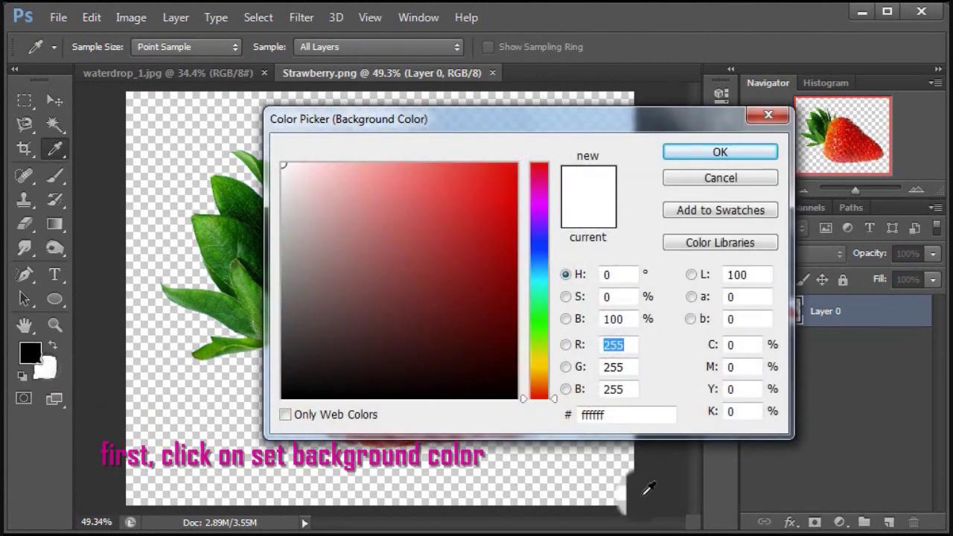
{"action": "left_click", "coordinate": [632, 412]}
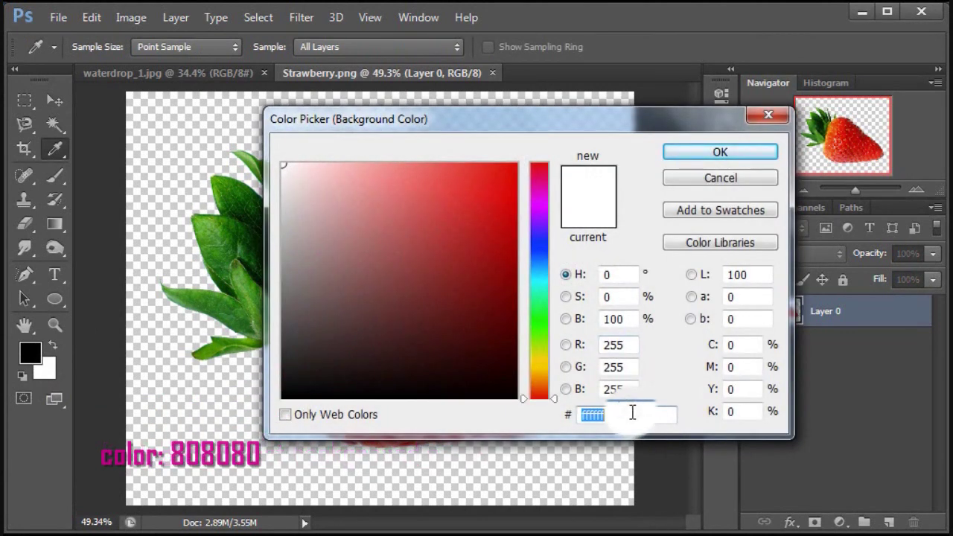
{"action": "type", "text": "808080"}
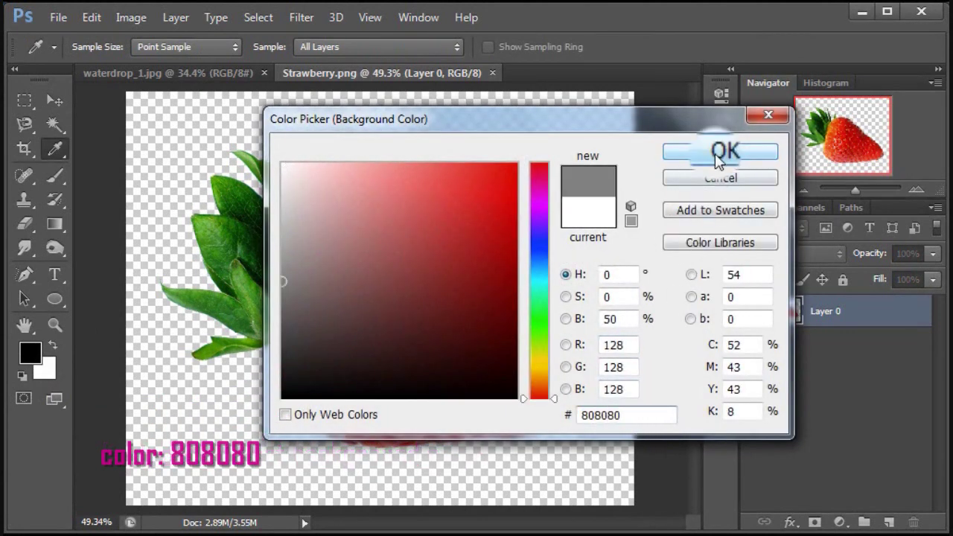
{"action": "left_click", "coordinate": [714, 153]}
{"action": "key", "text": "v"}
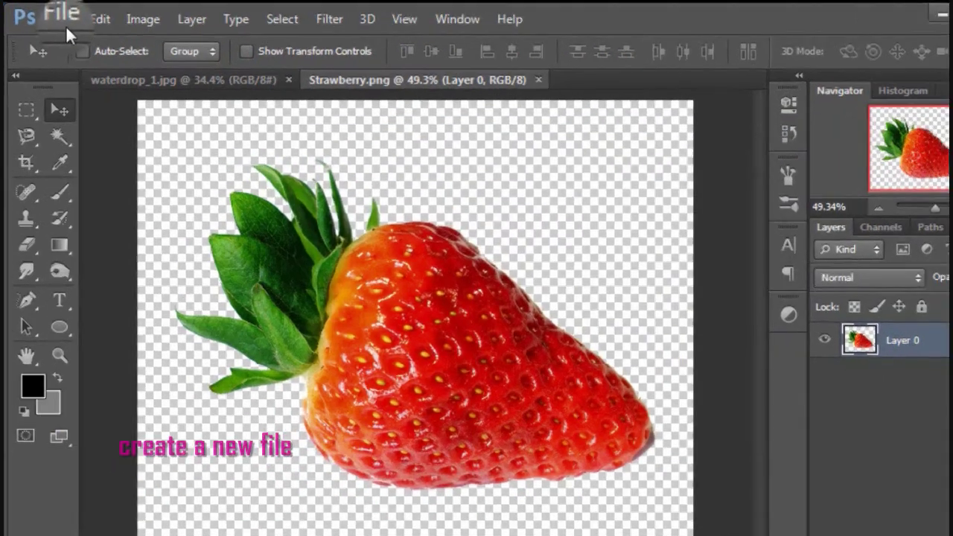
{"action": "left_click", "coordinate": [58, 17]}
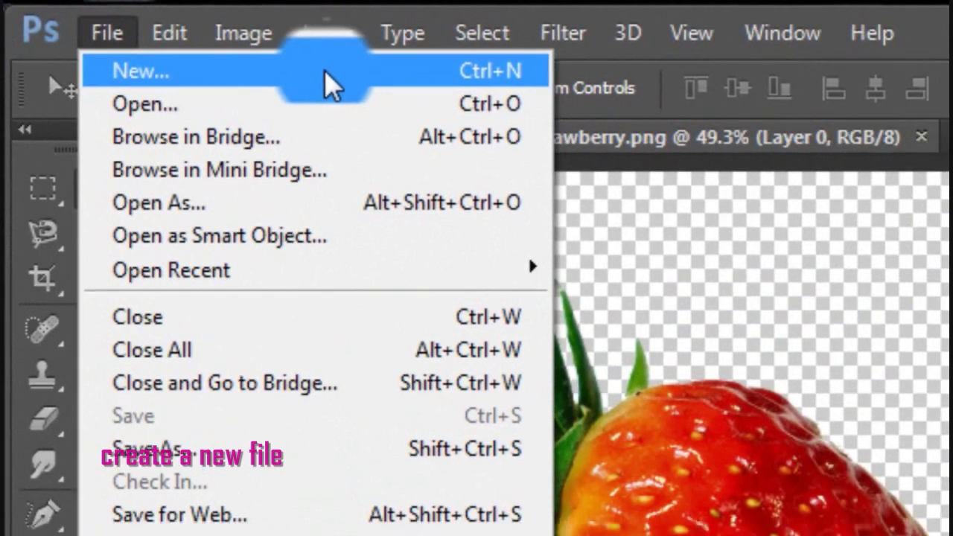
Create Untitled-1 at 1869 × 1148 px, 72 Pixels/Inch, with Background Color contents
{"action": "left_click", "coordinate": [339, 85]}
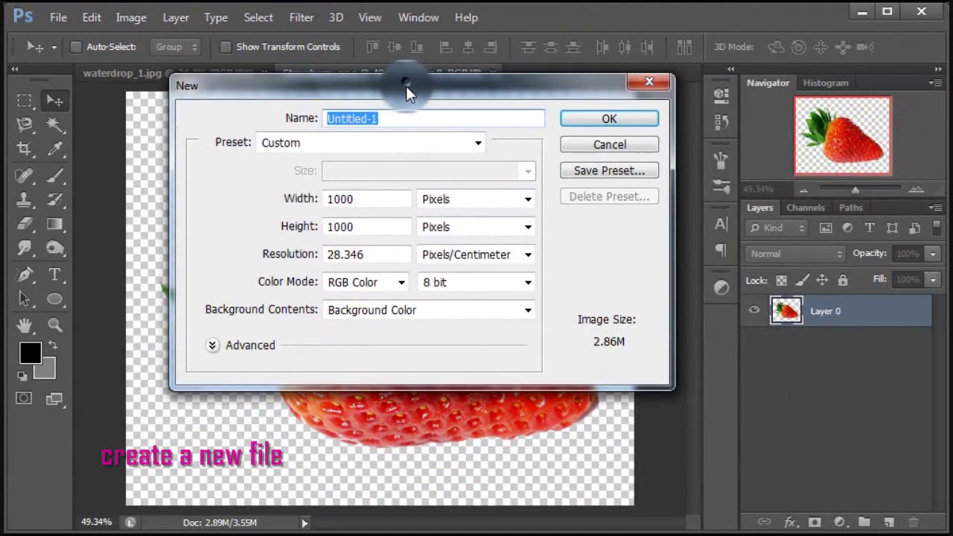
{"action": "left_click_drag", "start_coordinate": [405, 86], "coordinate": [404, 106]}
{"action": "left_click", "coordinate": [380, 205]}
{"action": "type", "text": "1869"}
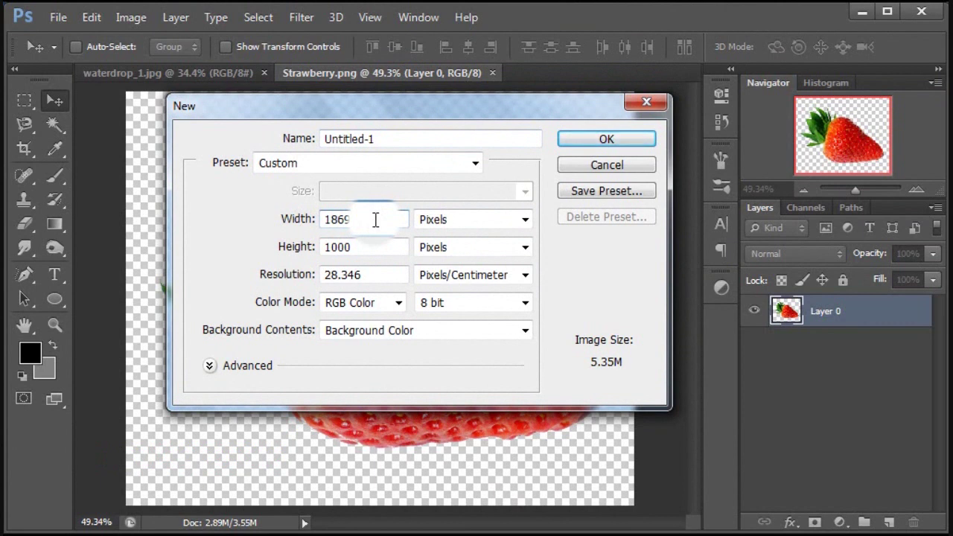
{"action": "double_click", "coordinate": [375, 220]}
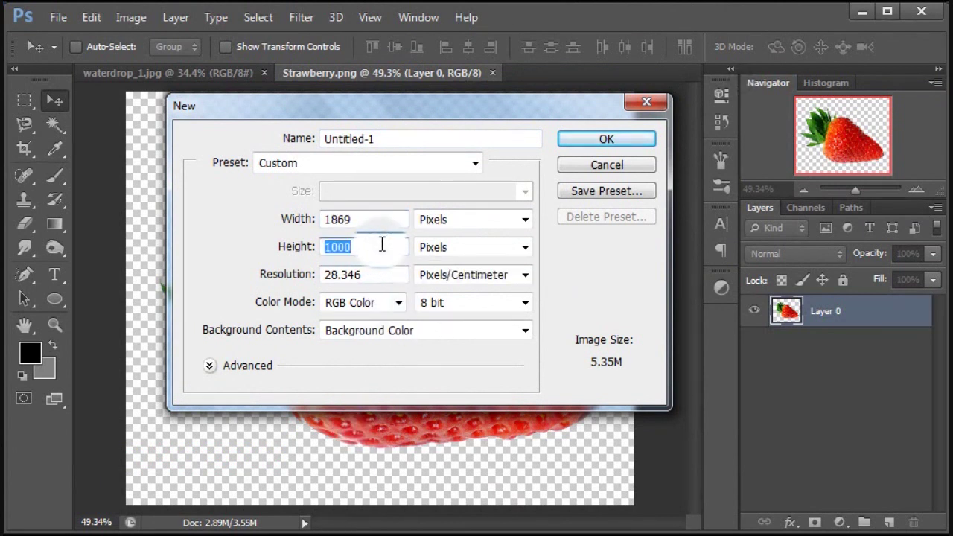
{"action": "type", "text": "1148"}
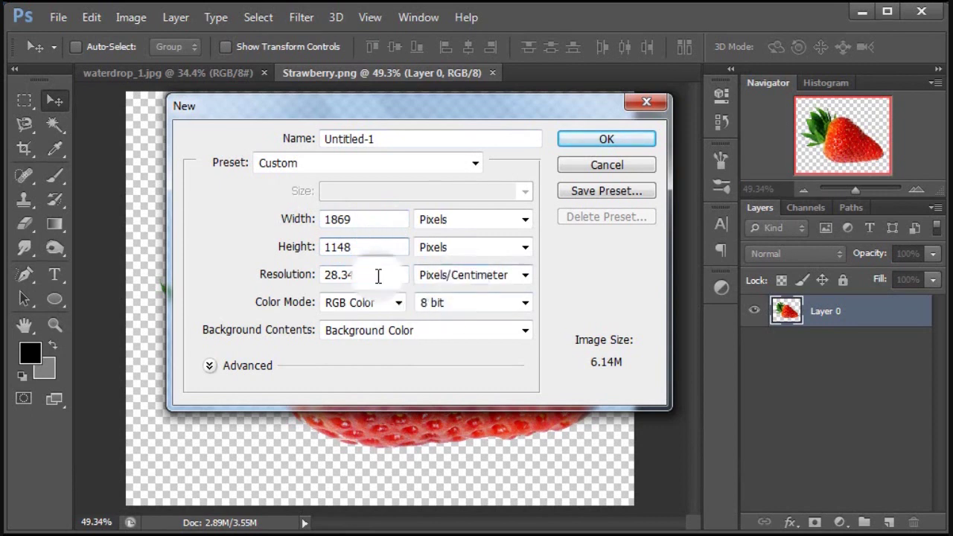
{"action": "double_click", "coordinate": [348, 276]}
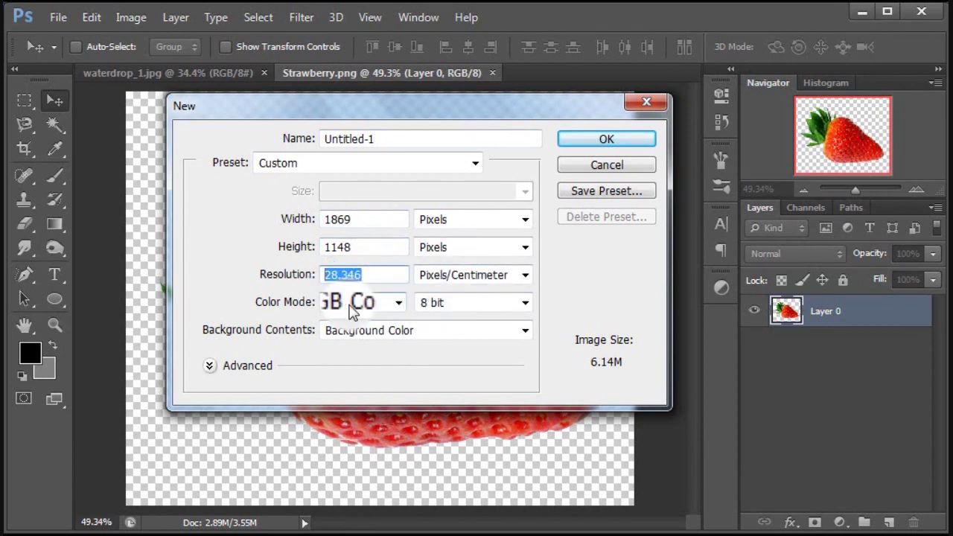
{"action": "type", "text": "72"}
{"action": "left_click", "coordinate": [476, 280]}
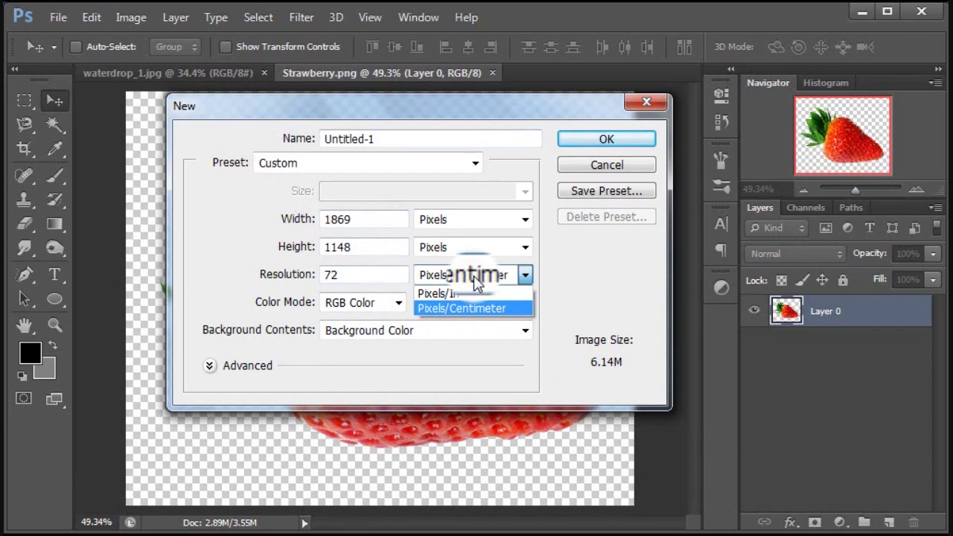
{"action": "left_click", "coordinate": [445, 293]}
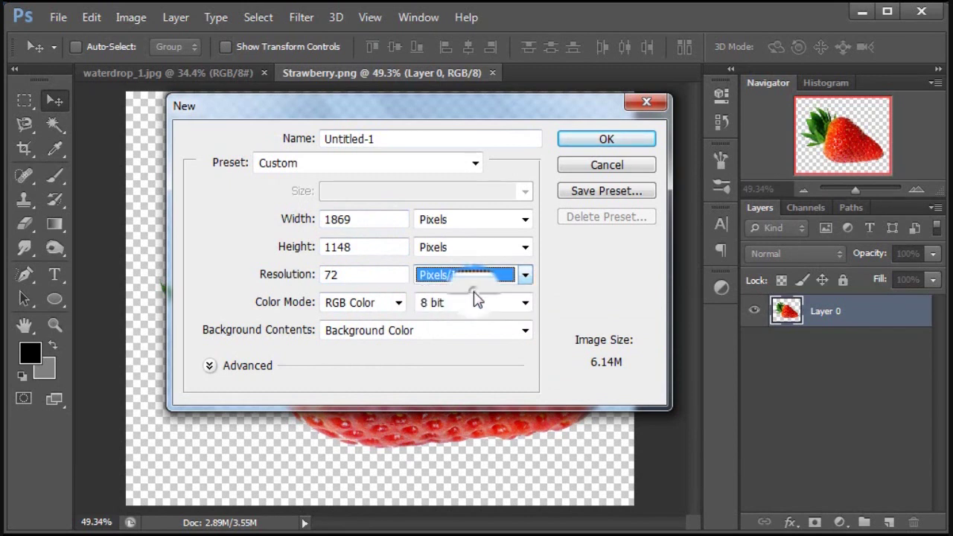
{"action": "left_click", "coordinate": [428, 336]}
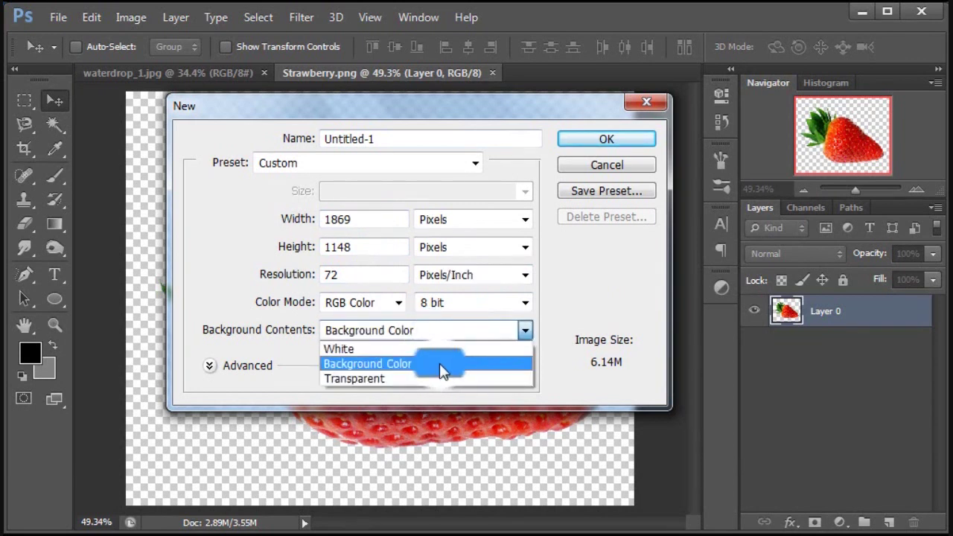
{"action": "left_click", "coordinate": [441, 364]}
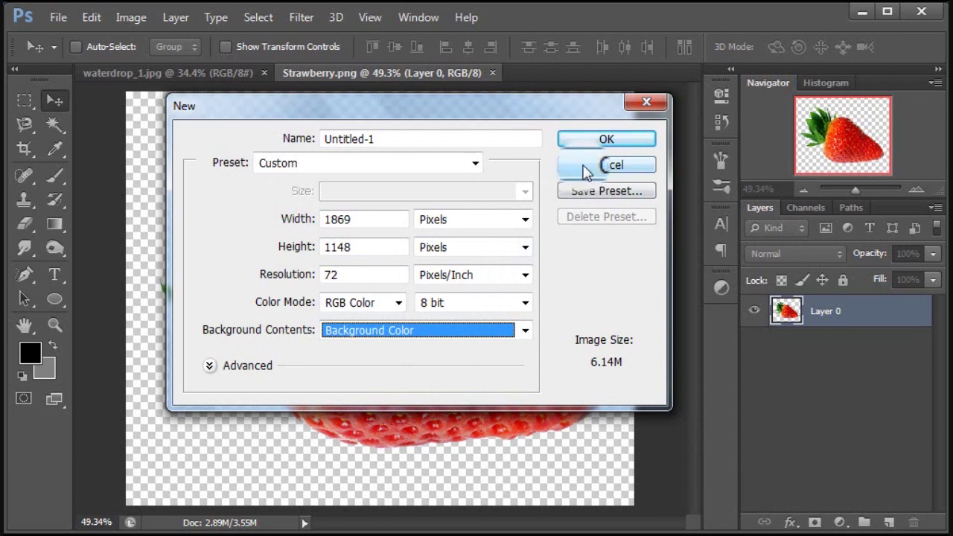
{"action": "left_click", "coordinate": [607, 145]}
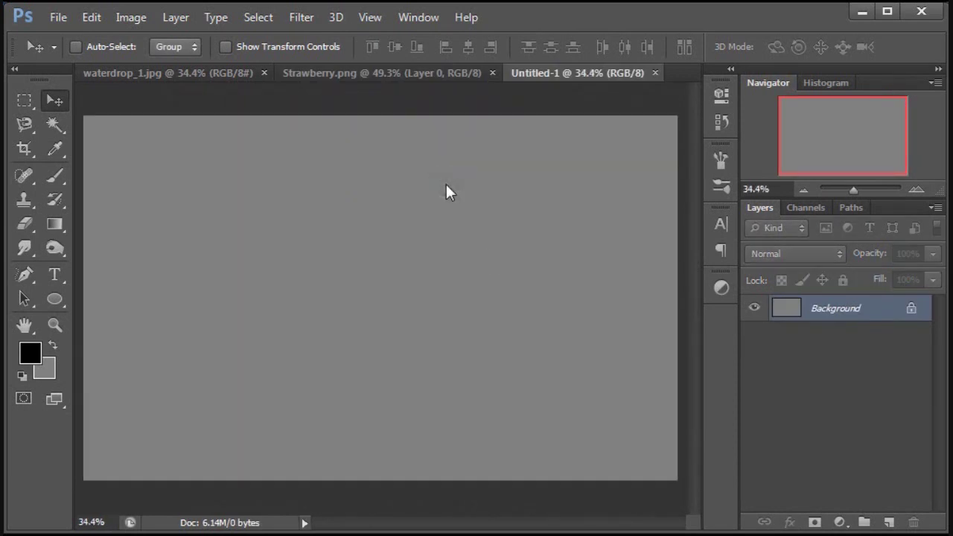
Move the strawberry into Untitled-1, close Strawberry.png, and nudge it slightly right
{"action": "left_click", "coordinate": [385, 72]}
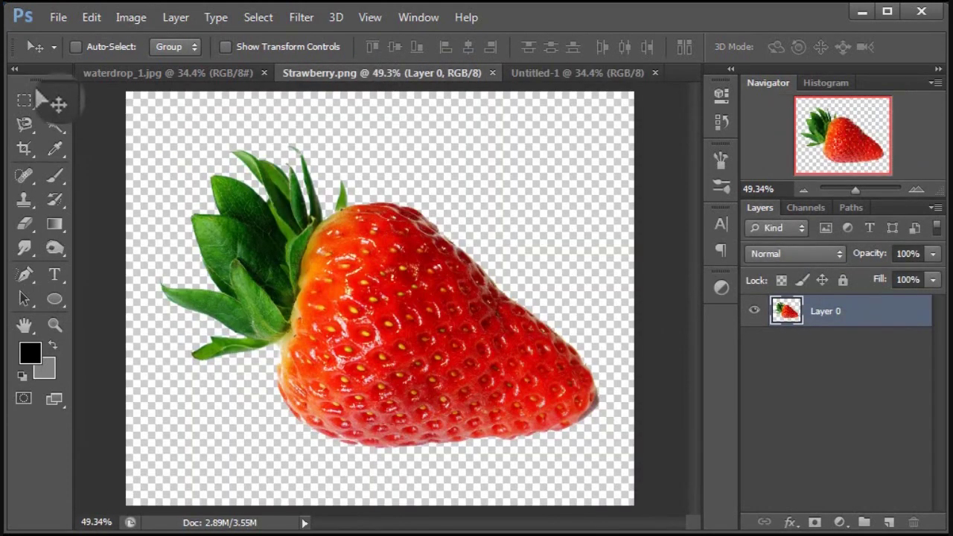
{"action": "left_click", "coordinate": [45, 99]}
{"action": "mouse_move", "coordinate": [312, 283]}
{"action": "left_mouse_down"}
{"action": "mouse_move", "coordinate": [536, 72]}
{"action": "mouse_move", "coordinate": [376, 298]}
{"action": "left_mouse_up"}
{"action": "left_click", "coordinate": [376, 72]}
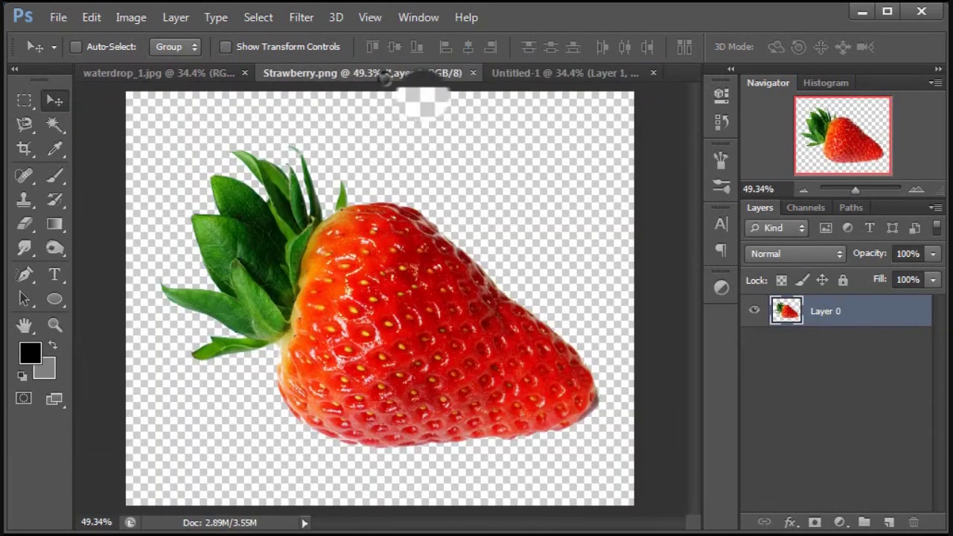
{"action": "left_click", "coordinate": [477, 73]}
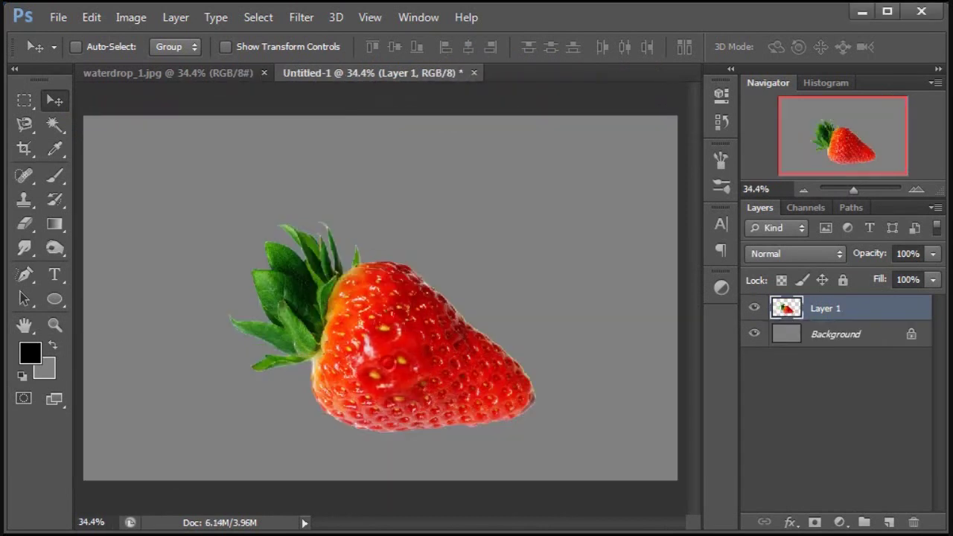
{"action": "left_click_drag", "start_coordinate": [401, 333], "coordinate": [410, 331]}
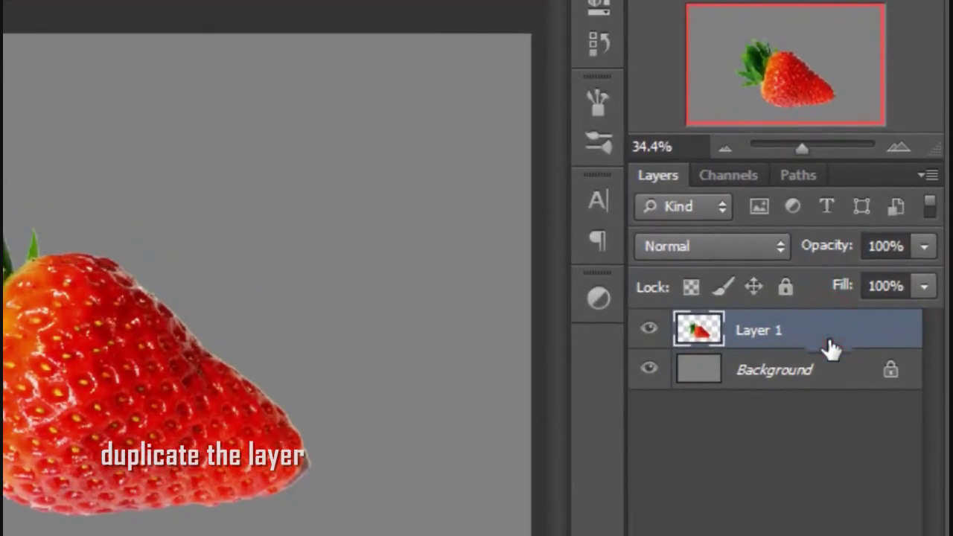
Duplicate the strawberry twice, name the layers S 1, S 2, S 3, hide S 3, and select S 1
{"action": "key", "text": "ctrl+j"}
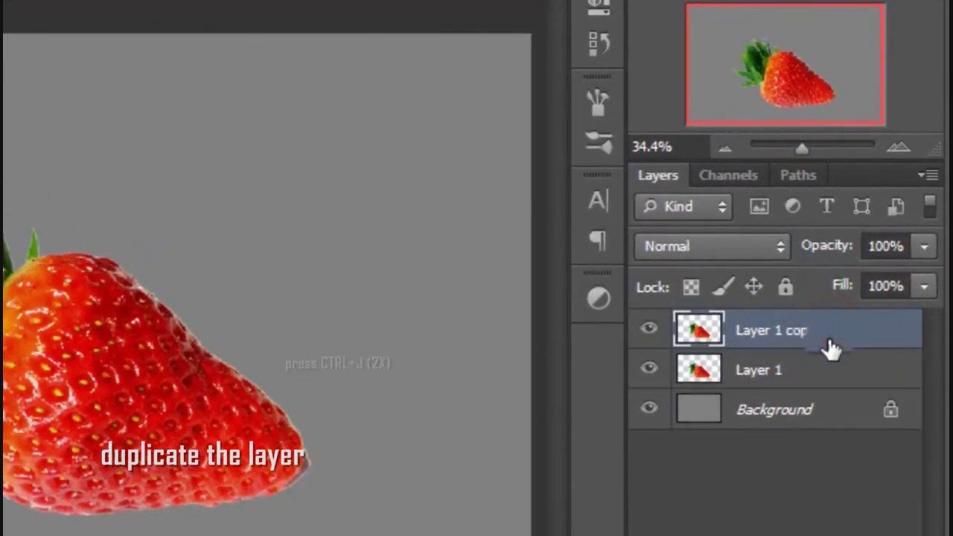
{"action": "key", "text": "ctrl+j"}
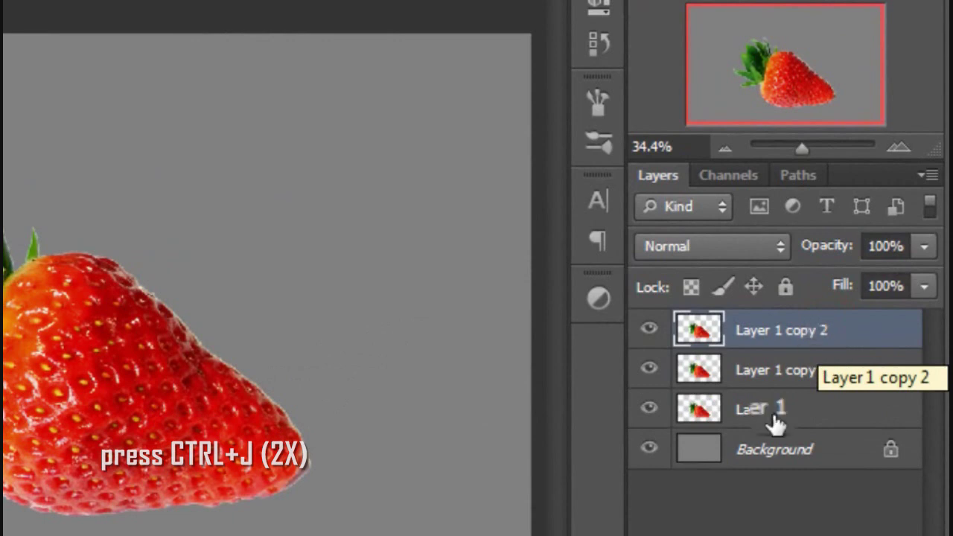
{"action": "double_click", "coordinate": [752, 413]}
{"action": "type", "text": "S 1"}
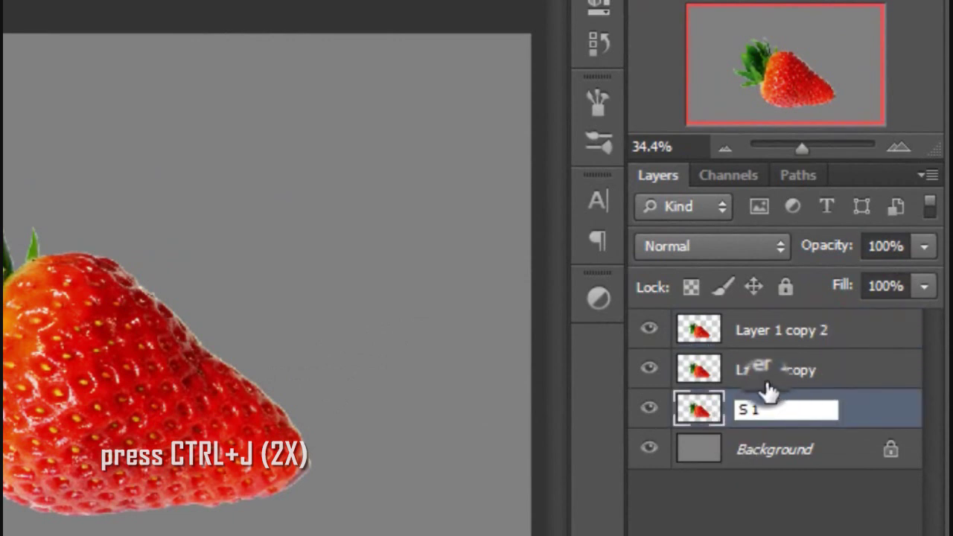
{"action": "left_click", "coordinate": [763, 372]}
{"action": "double_click", "coordinate": [769, 372]}
{"action": "type", "text": "S 2"}
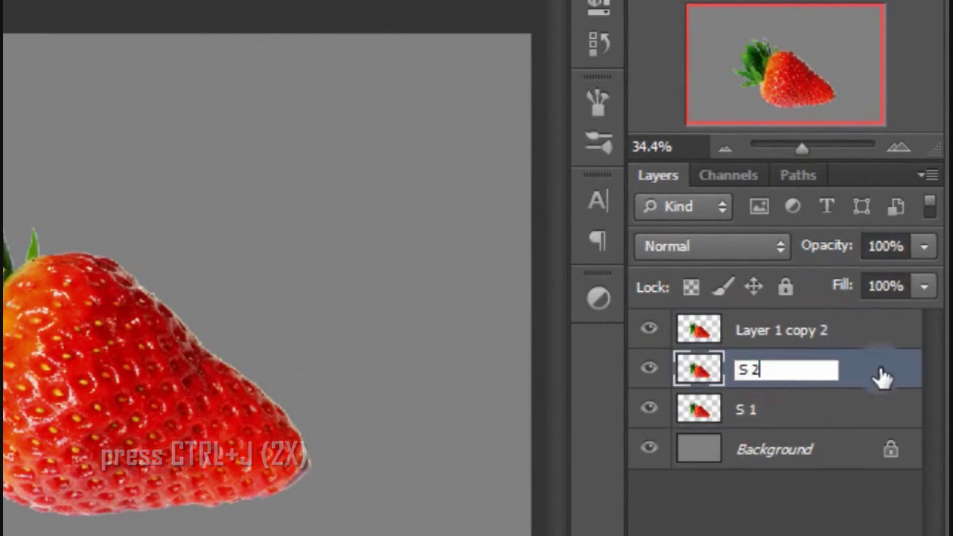
{"action": "left_click", "coordinate": [879, 370]}
{"action": "double_click", "coordinate": [784, 333]}
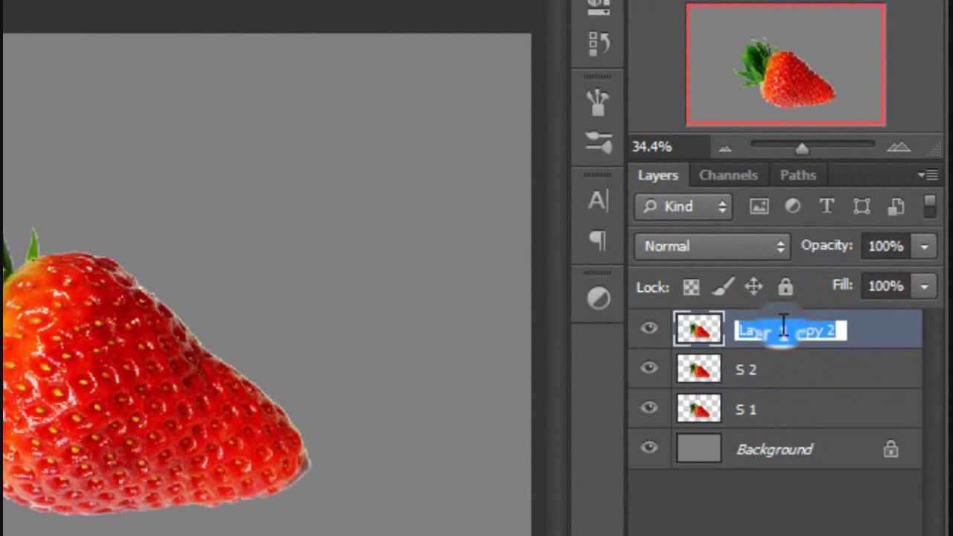
{"action": "type", "text": "S 3"}
{"action": "left_click", "coordinate": [878, 336]}
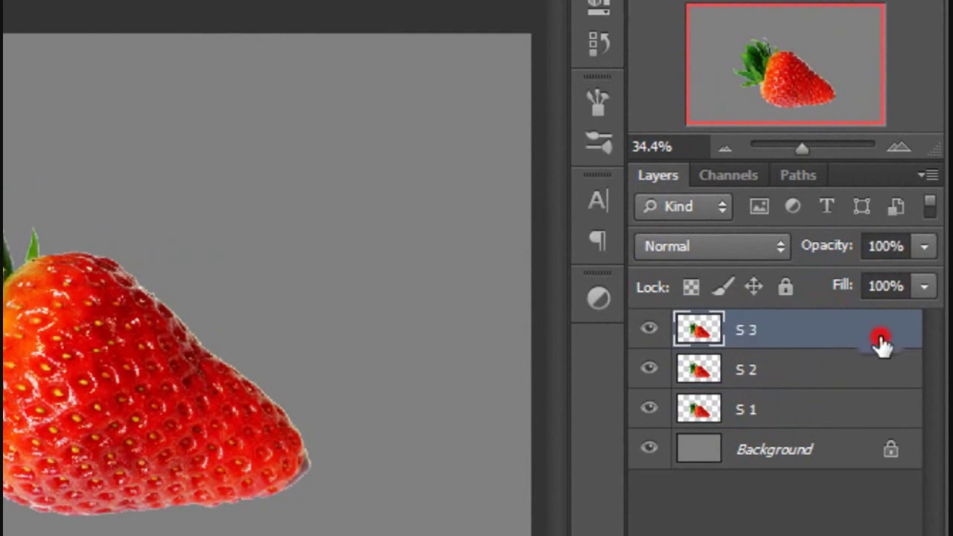
{"action": "left_click", "coordinate": [647, 330]}
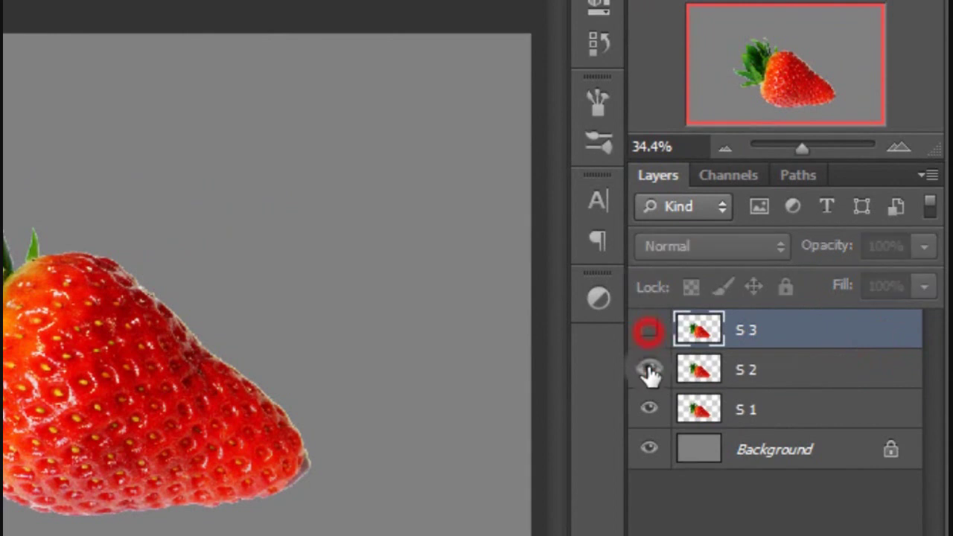
{"action": "left_click", "coordinate": [800, 423]}
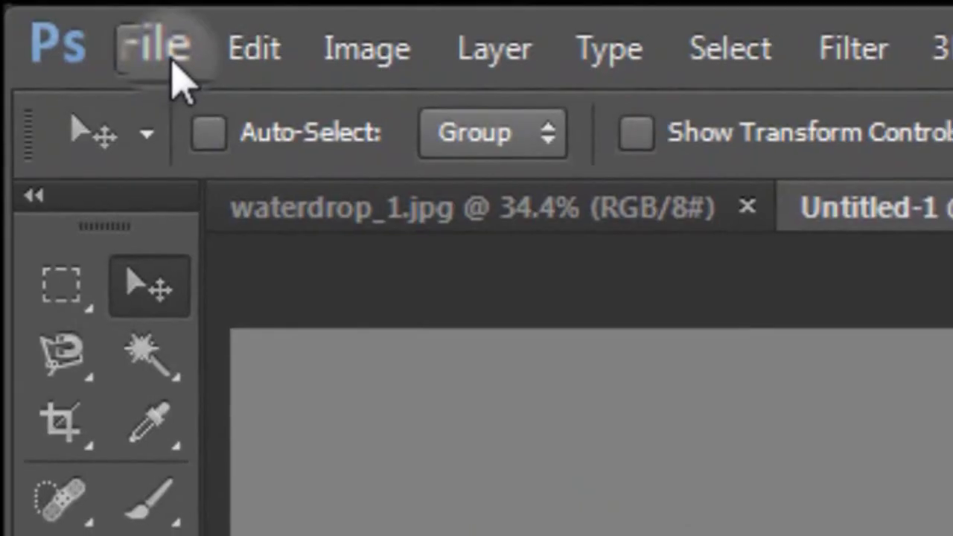
Save the document as Transparent_Strawberry.psd and set layer S 1 to Linear Light
{"action": "left_click", "coordinate": [58, 16]}
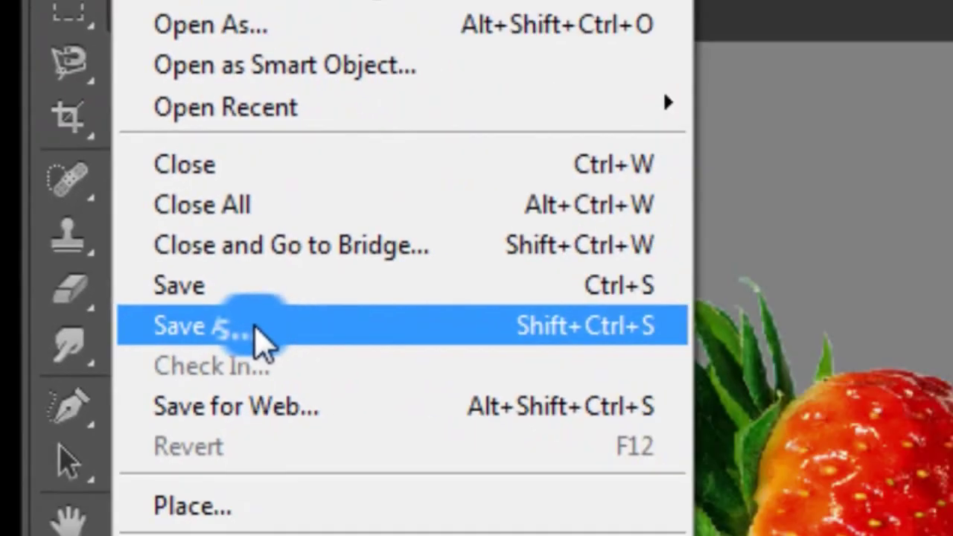
{"action": "left_click", "coordinate": [313, 365]}
{"action": "type", "text": "Transparent Strawberry"}
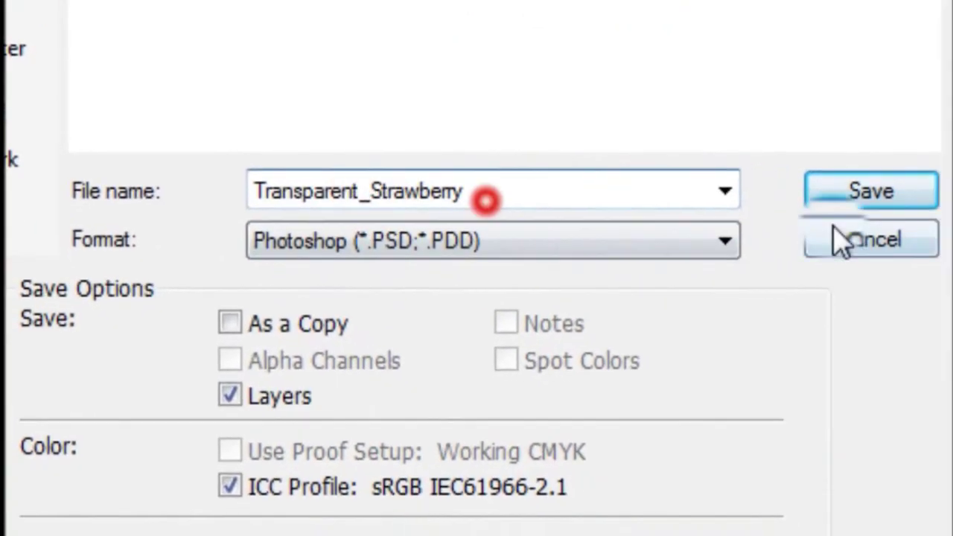
{"action": "left_click", "coordinate": [893, 197]}
{"action": "left_click", "coordinate": [729, 128]}
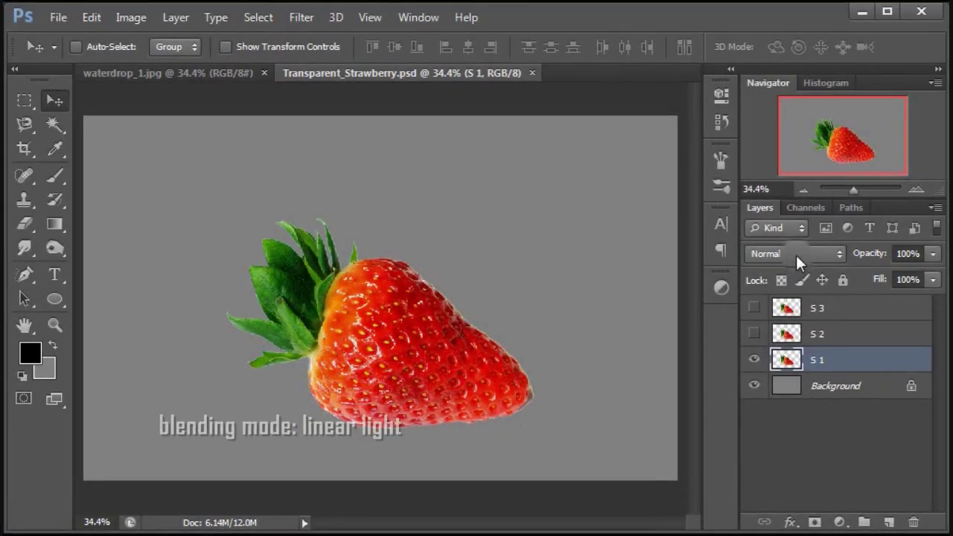
{"action": "left_click", "coordinate": [794, 253]}
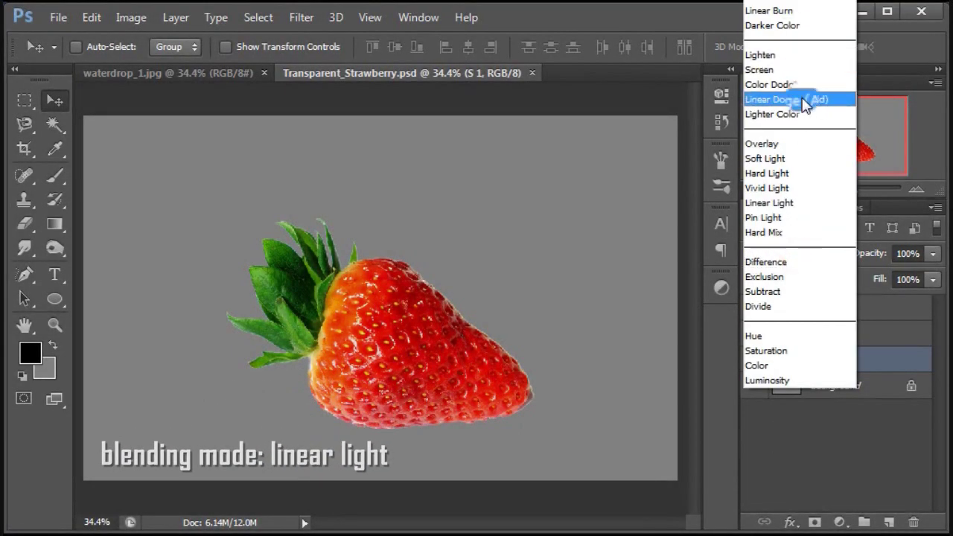
{"action": "left_click", "coordinate": [769, 202]}
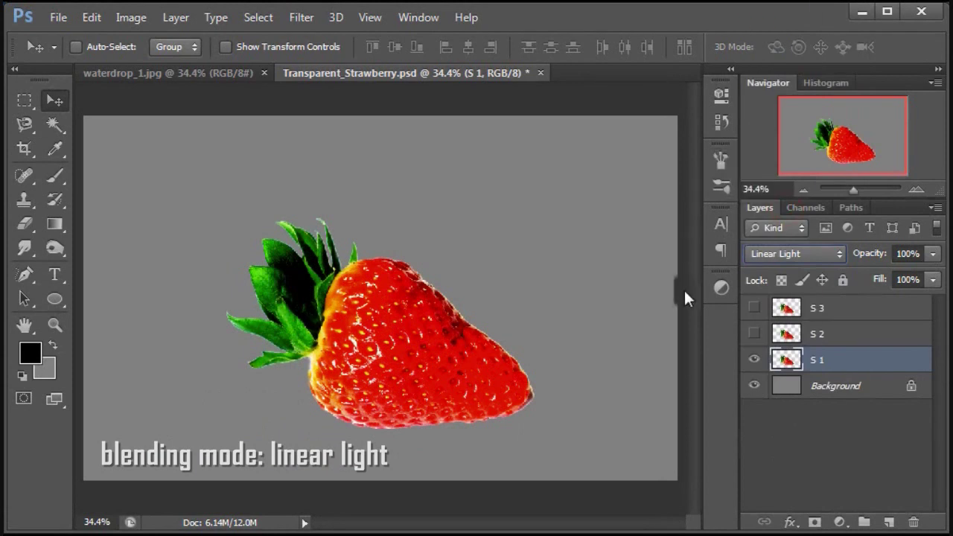
Add an Outer Glow to S 1 with colour 3e9eba and size 87
{"action": "double_click", "coordinate": [865, 363]}
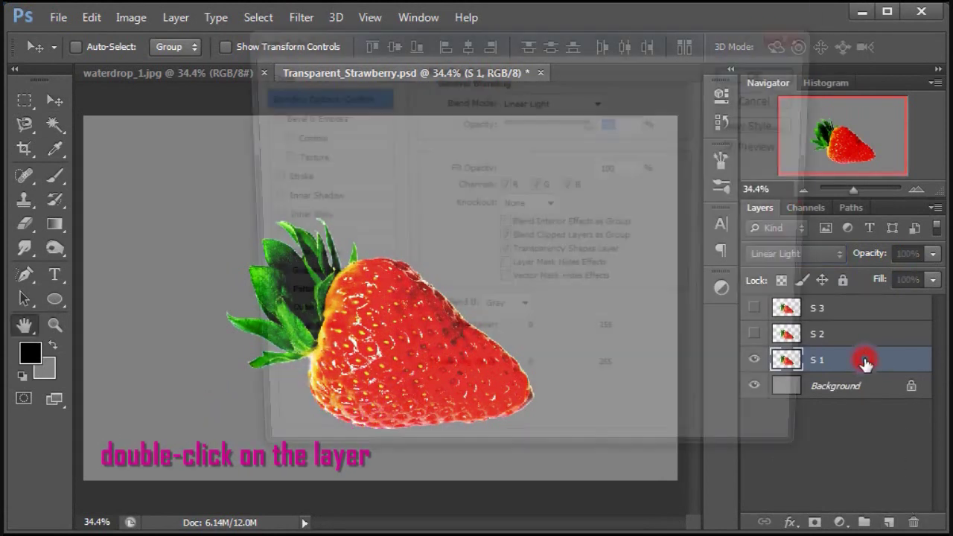
{"action": "left_click_drag", "start_coordinate": [539, 49], "coordinate": [527, 53]}
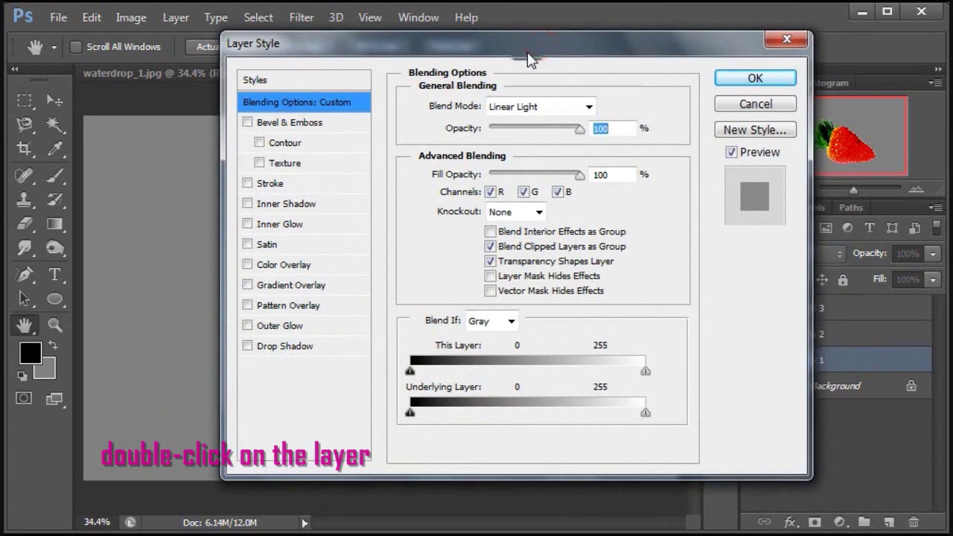
{"action": "left_click", "coordinate": [283, 328]}
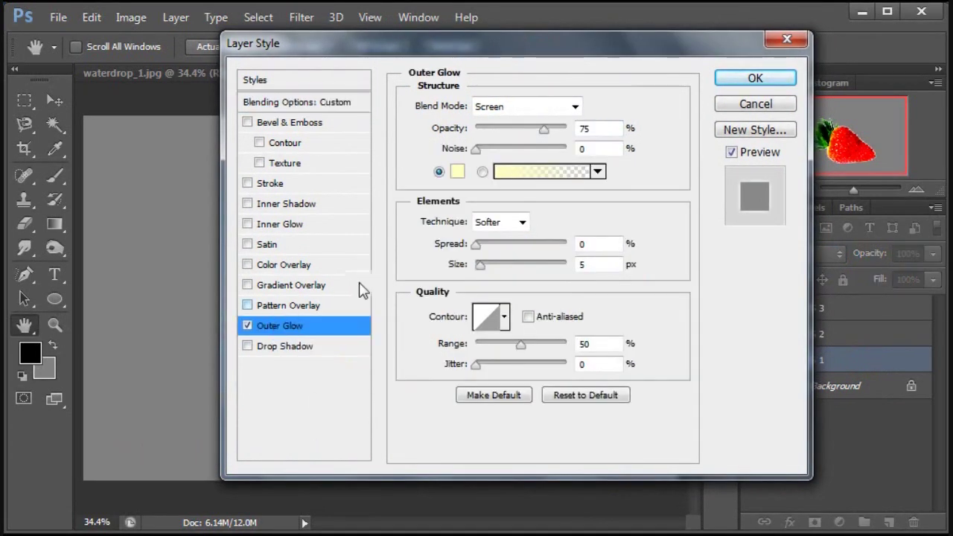
{"action": "left_click_drag", "start_coordinate": [532, 60], "coordinate": [690, 62]}
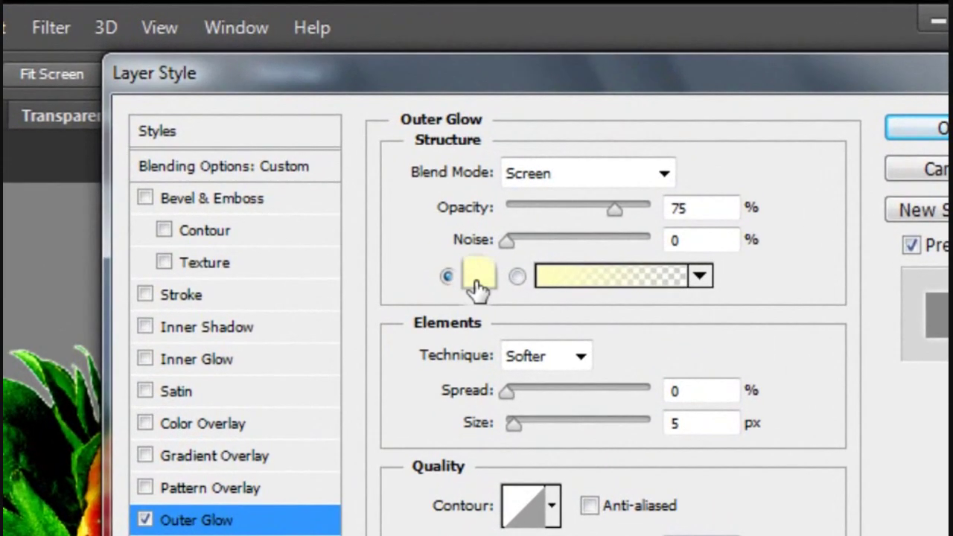
{"action": "left_click", "coordinate": [475, 281]}
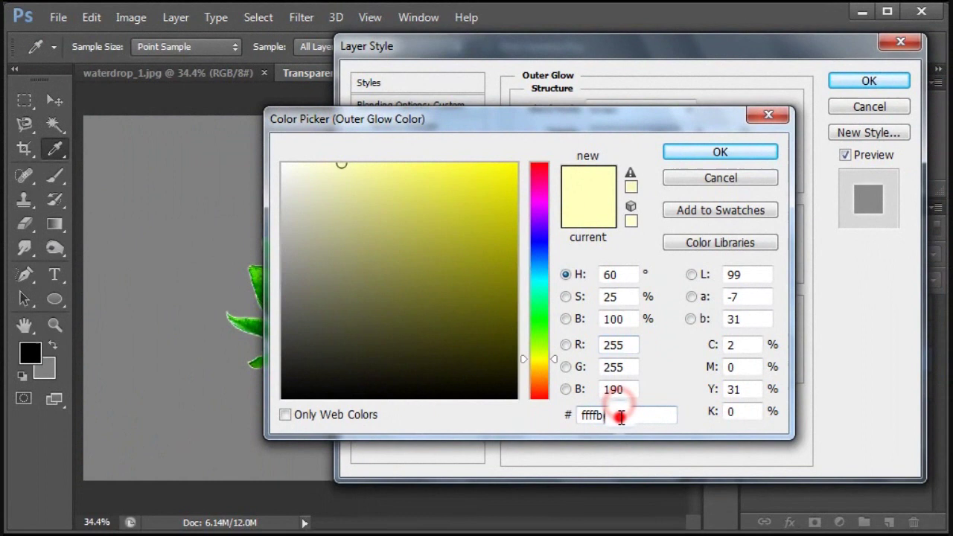
{"action": "double_click", "coordinate": [620, 417]}
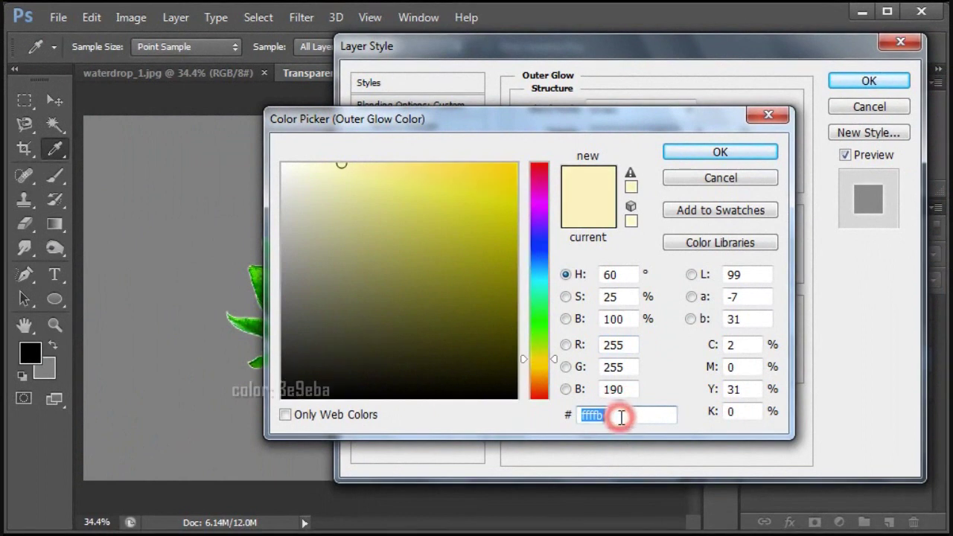
{"action": "type", "text": "3e9eba"}
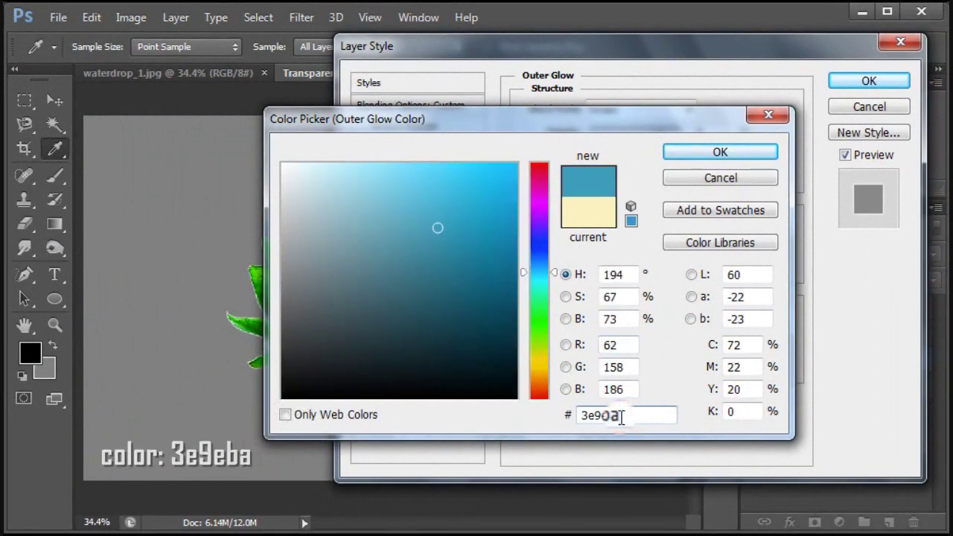
{"action": "left_click", "coordinate": [720, 153]}
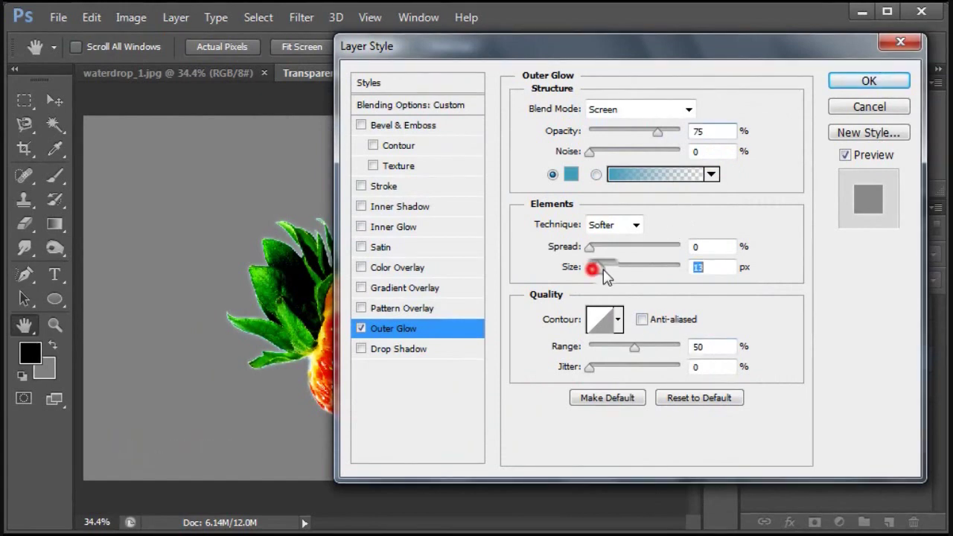
{"action": "left_click_drag", "start_coordinate": [593, 266], "coordinate": [625, 267]}
{"action": "type", "text": "87"}
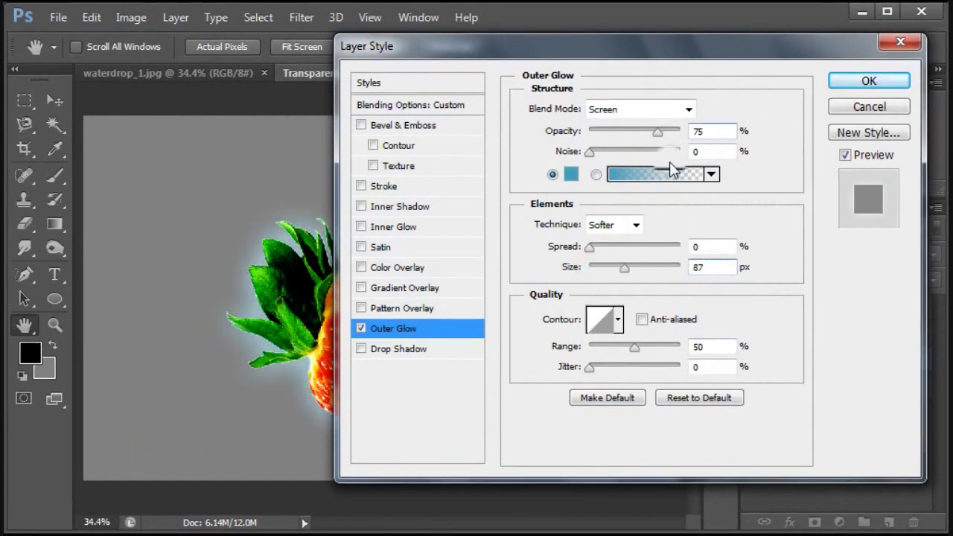
{"action": "mouse_move", "coordinate": [622, 48]}
{"action": "left_mouse_down"}
{"action": "mouse_move", "coordinate": [810, 296]}
{"action": "mouse_move", "coordinate": [699, 59]}
{"action": "mouse_move", "coordinate": [638, 42]}
{"action": "left_mouse_up"}
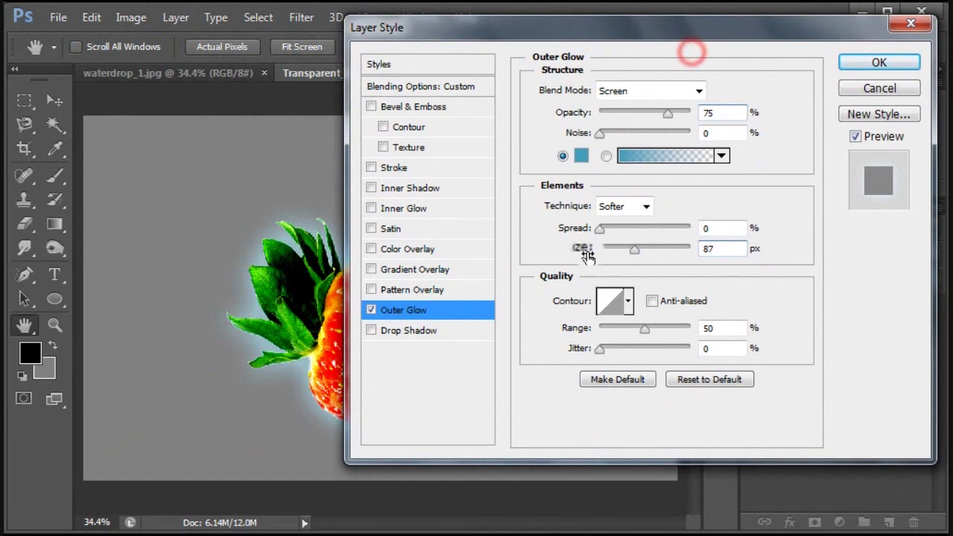
Add a Drop Shadow at angle -58°, distance 35, size 111, and apply the styles
{"action": "left_click", "coordinate": [424, 332]}
{"action": "left_click", "coordinate": [657, 141]}
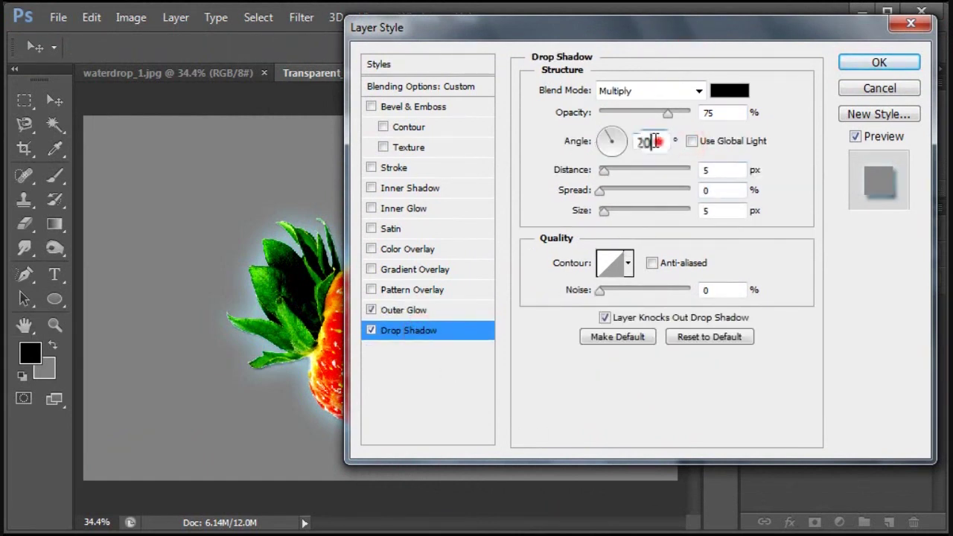
{"action": "type", "text": "3"}
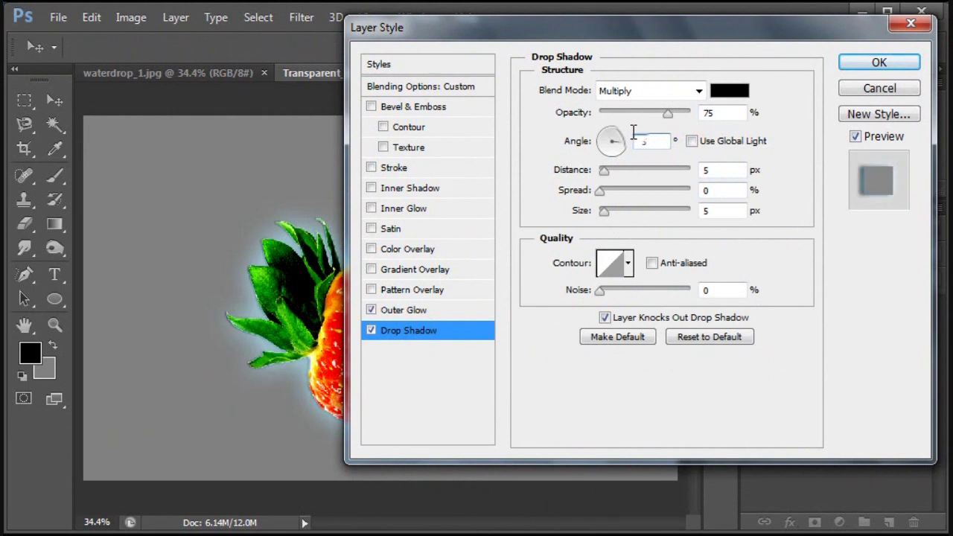
{"action": "left_click", "coordinate": [603, 169]}
{"action": "left_click", "coordinate": [718, 170]}
{"action": "type", "text": "35"}
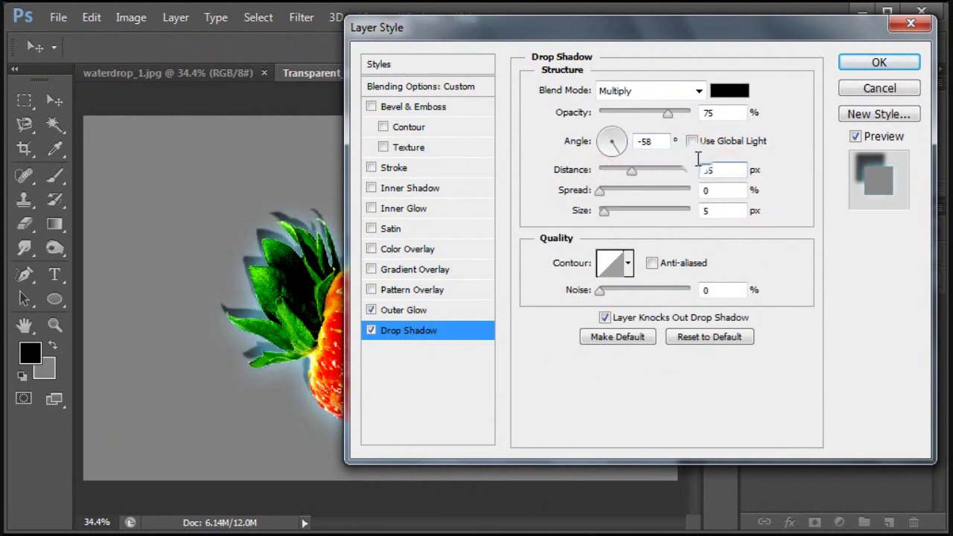
{"action": "left_click_drag", "start_coordinate": [604, 213], "coordinate": [652, 227]}
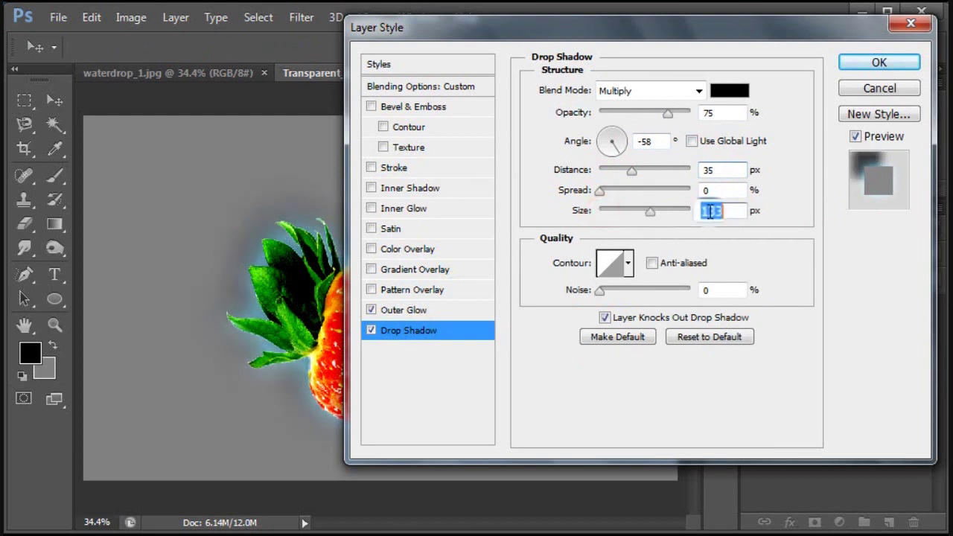
{"action": "type", "text": "110"}
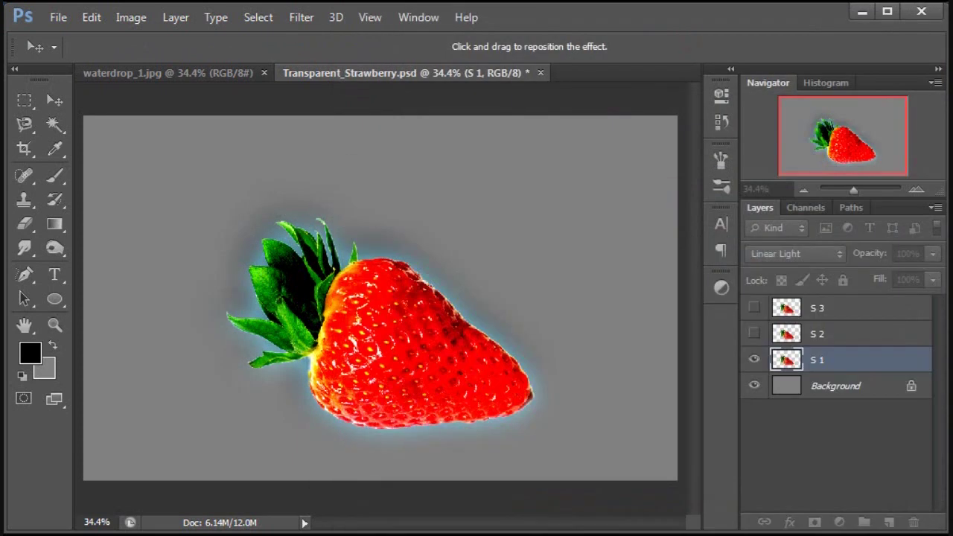
{"action": "left_click_drag", "start_coordinate": [650, 535], "coordinate": [686, 49]}
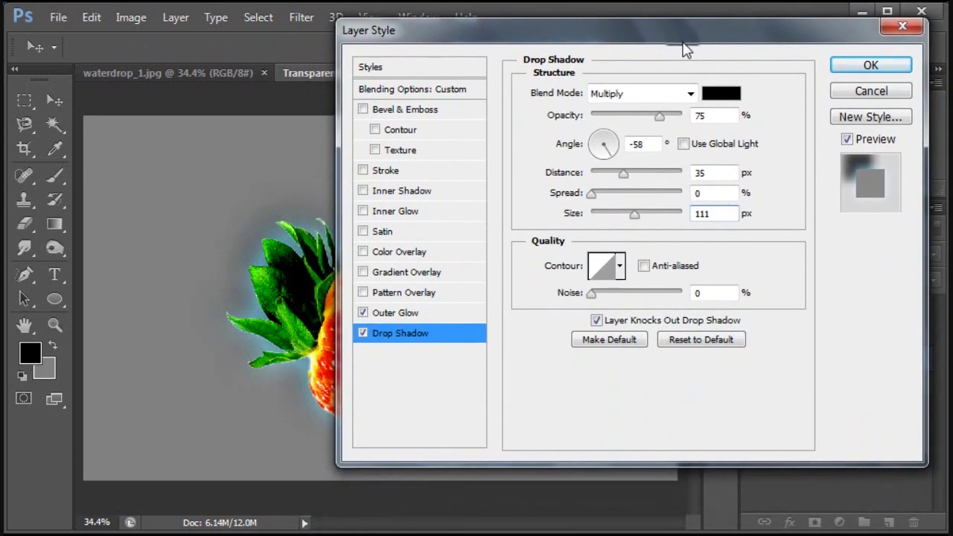
{"action": "left_click", "coordinate": [872, 67]}
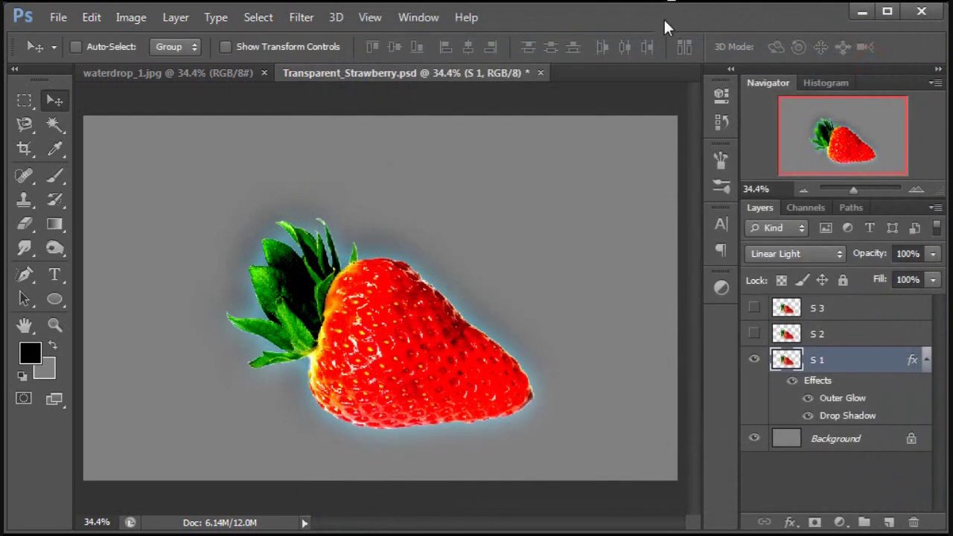
Collapse S 1's effects, then select S 2 and set its blend mode to Screen
{"action": "left_click", "coordinate": [792, 380]}
{"action": "left_click", "coordinate": [924, 364]}
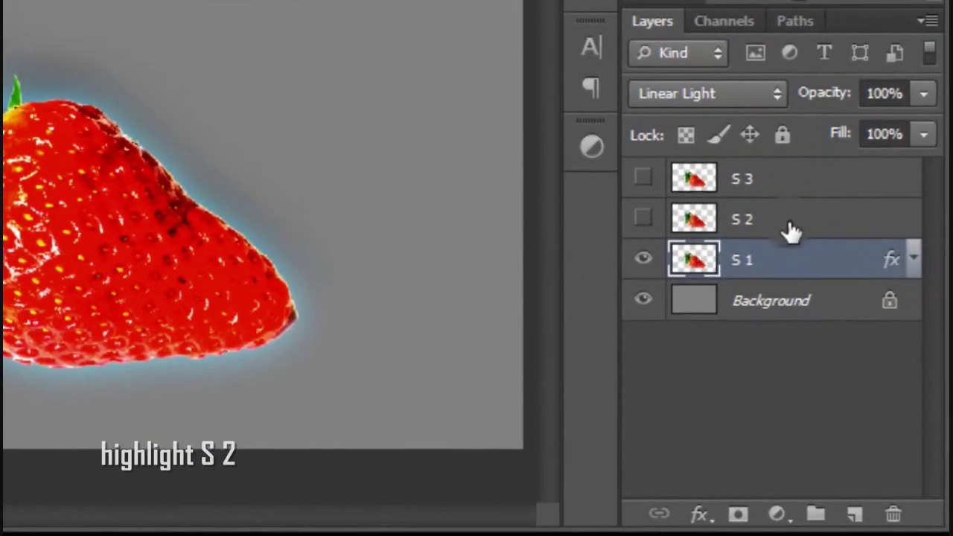
{"action": "left_click", "coordinate": [789, 227]}
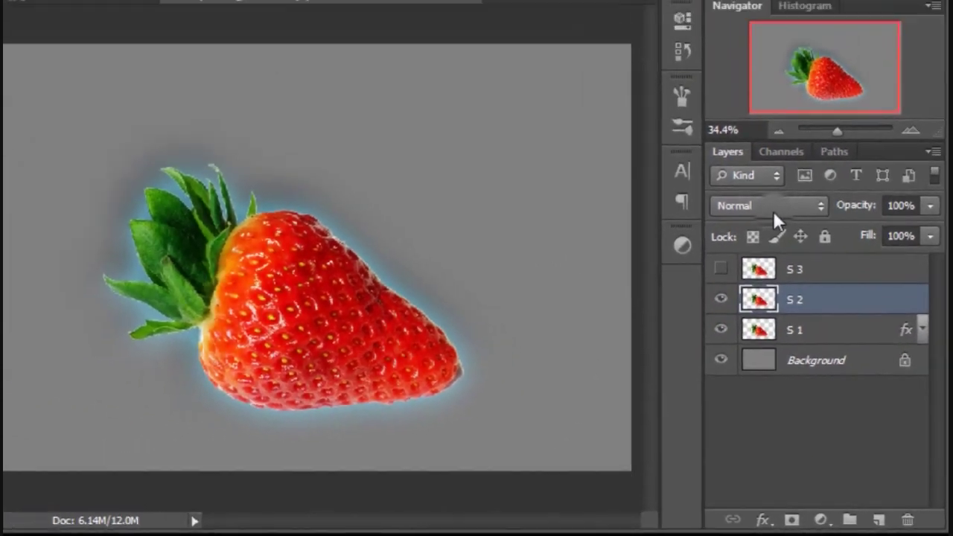
{"action": "left_click", "coordinate": [782, 253]}
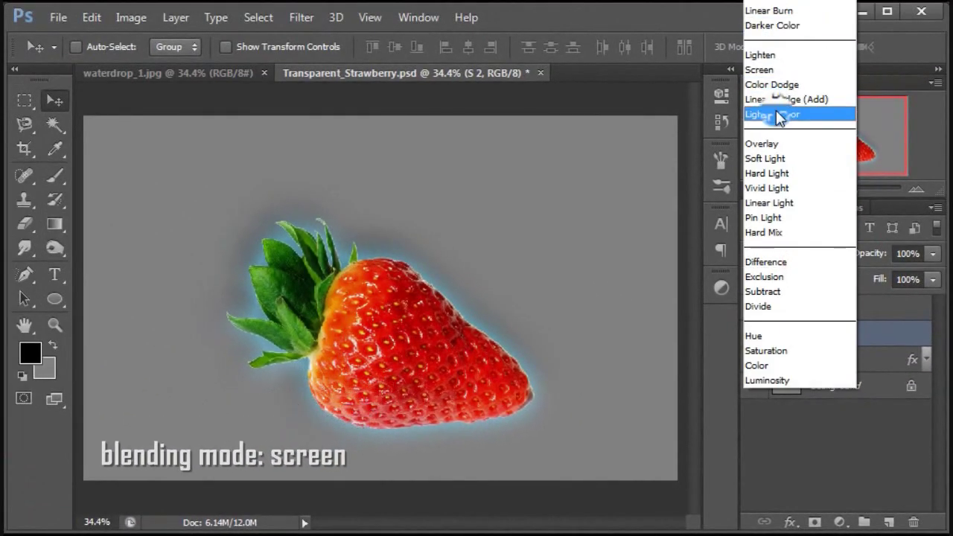
{"action": "left_click", "coordinate": [779, 69]}
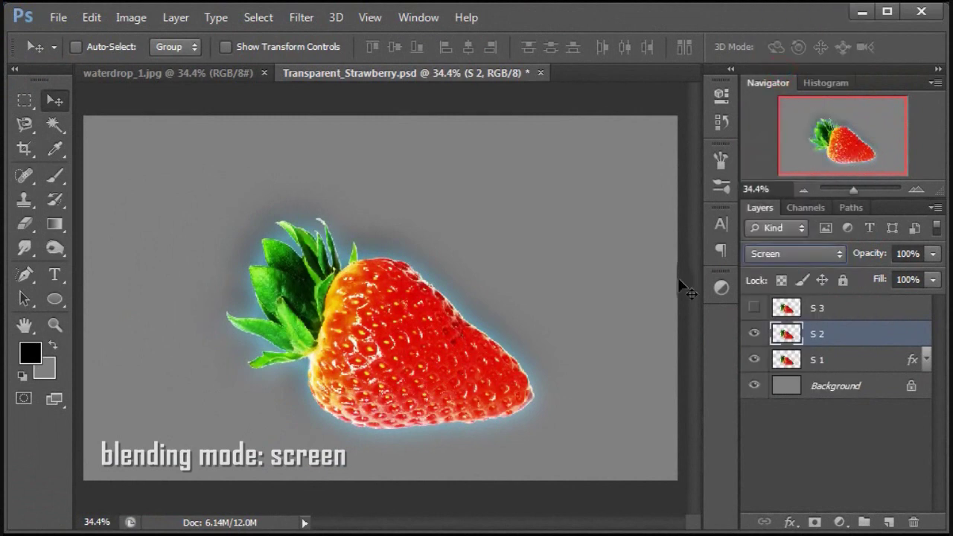
Add a Hue/Saturation layer clipped to S 2, with Greens saturation at -100
{"action": "left_click", "coordinate": [839, 522]}
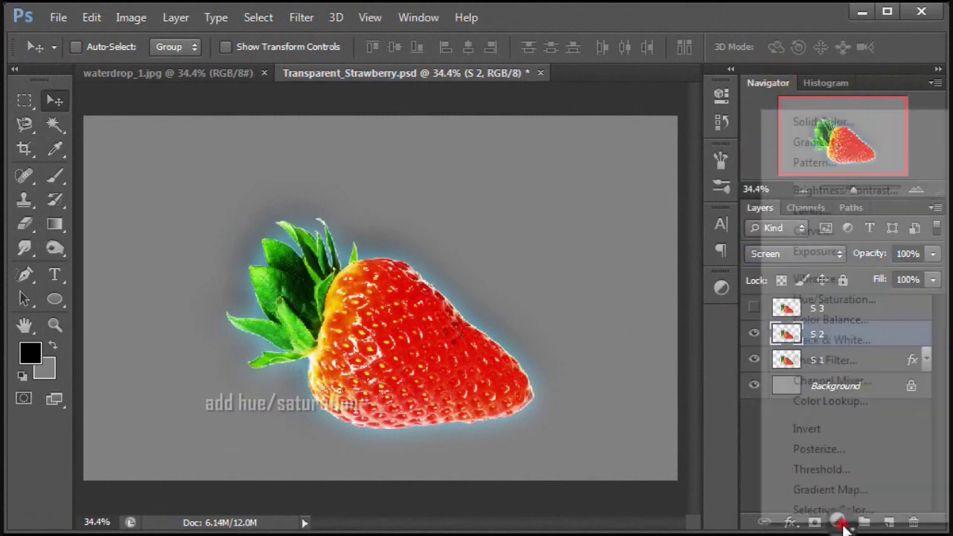
{"action": "left_click", "coordinate": [879, 301]}
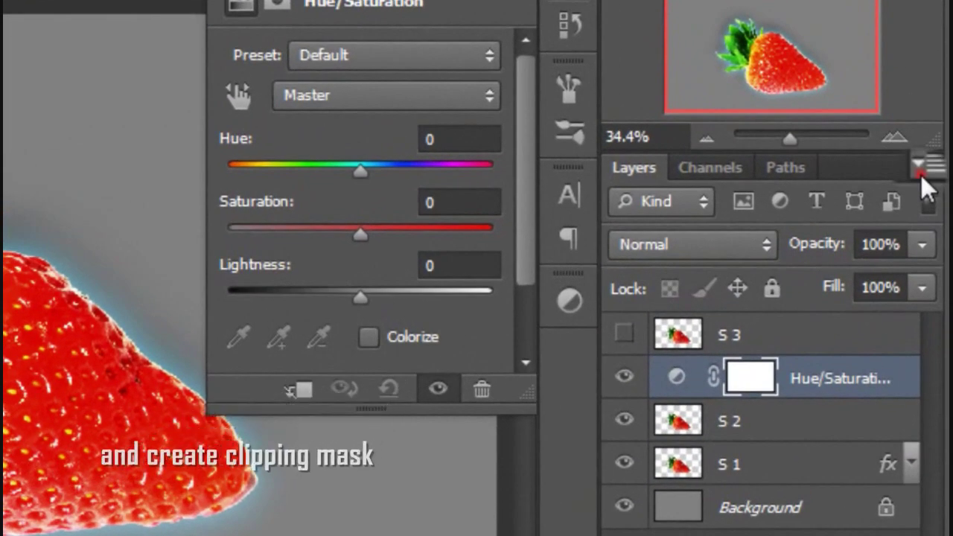
{"action": "left_click", "coordinate": [920, 175]}
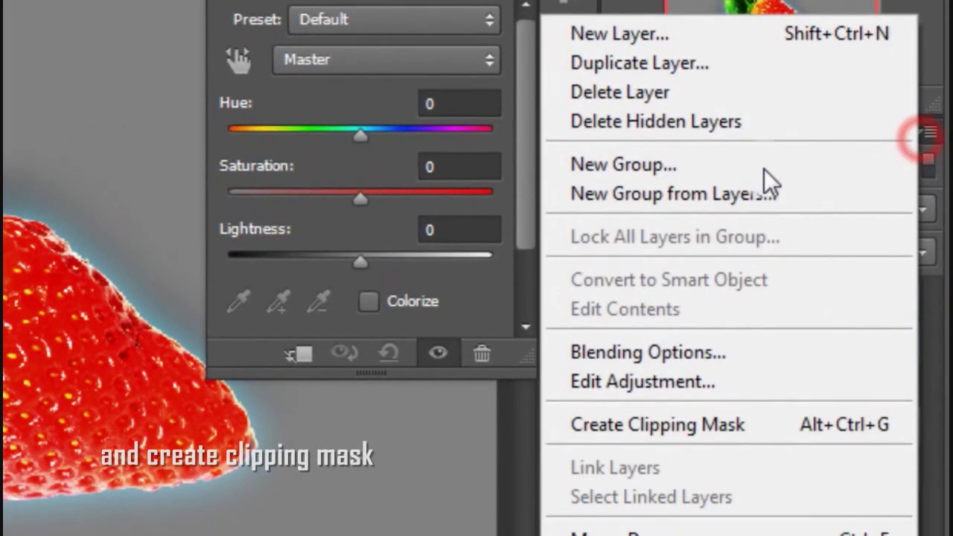
{"action": "left_click", "coordinate": [700, 283]}
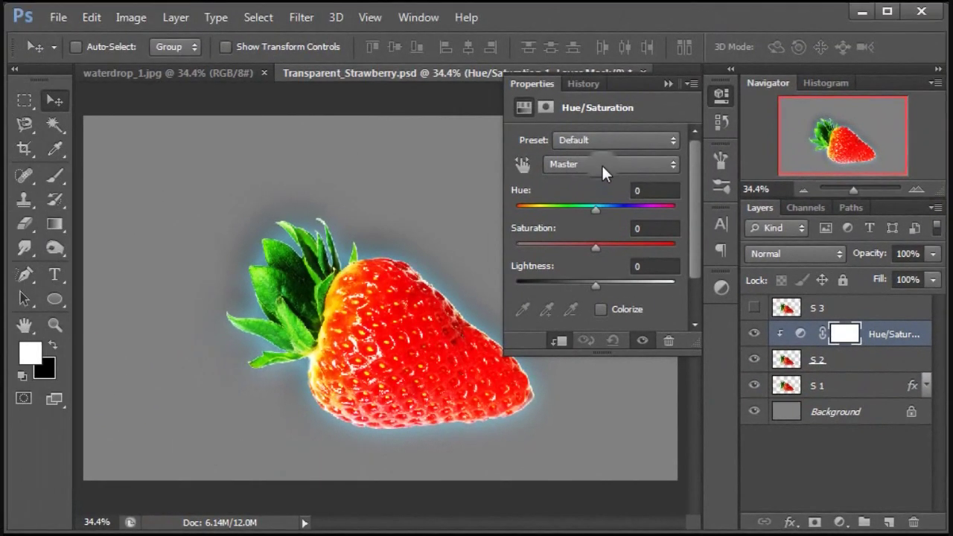
{"action": "left_click", "coordinate": [601, 163]}
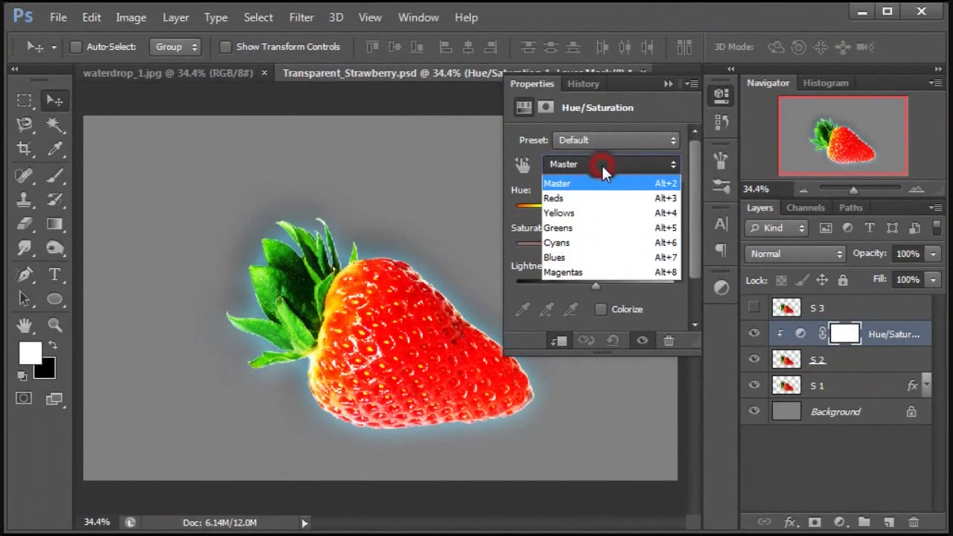
{"action": "left_click", "coordinate": [615, 227]}
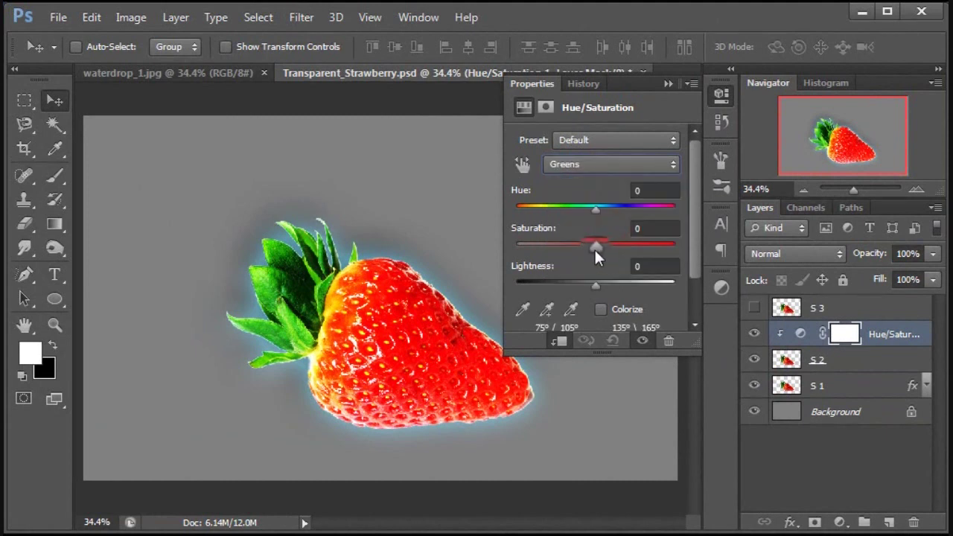
{"action": "left_click_drag", "start_coordinate": [594, 248], "coordinate": [511, 248]}
{"action": "left_click", "coordinate": [669, 84]}
{"action": "left_click", "coordinate": [754, 334]}
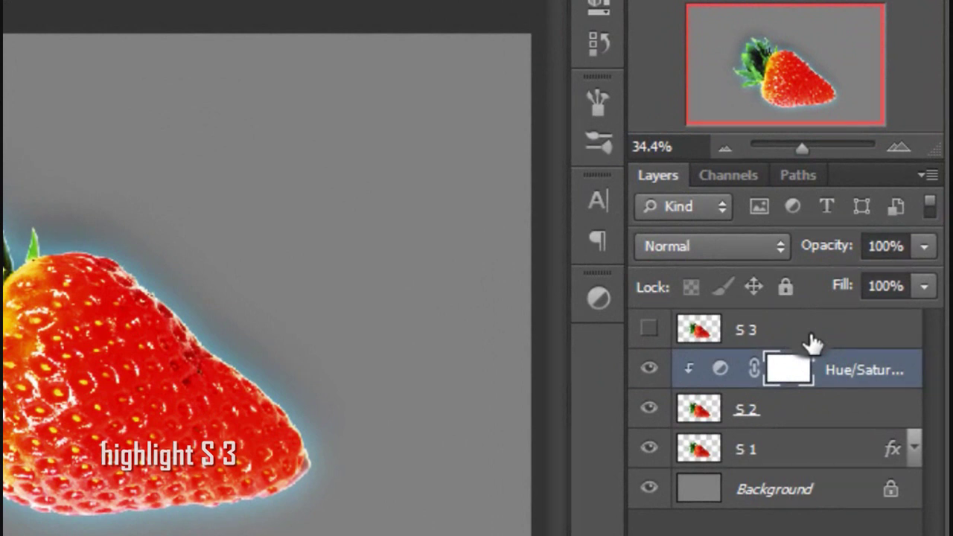
Show S 3, clip it with Ctrl+Alt+G, invert it with Ctrl+I, and set Divide mode
{"action": "left_click", "coordinate": [810, 339]}
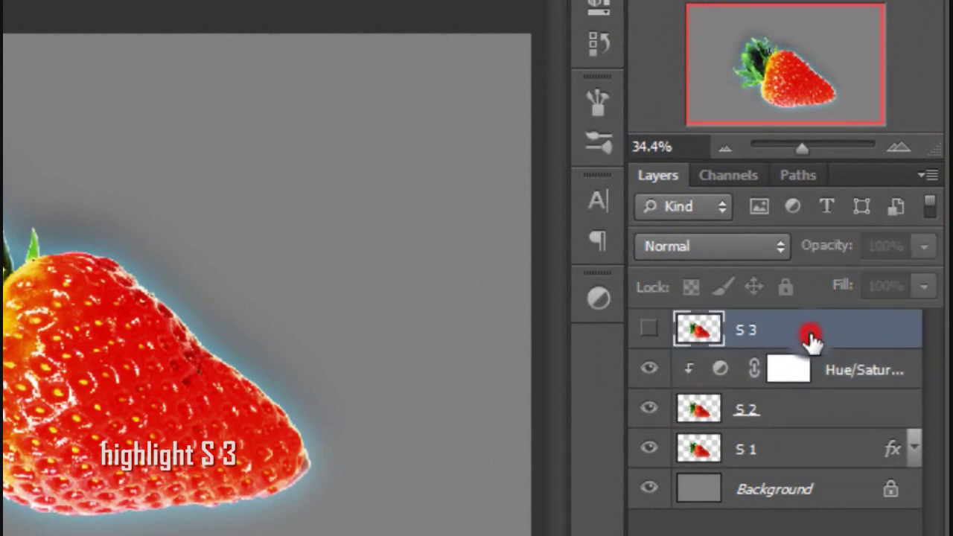
{"action": "left_click", "coordinate": [649, 331]}
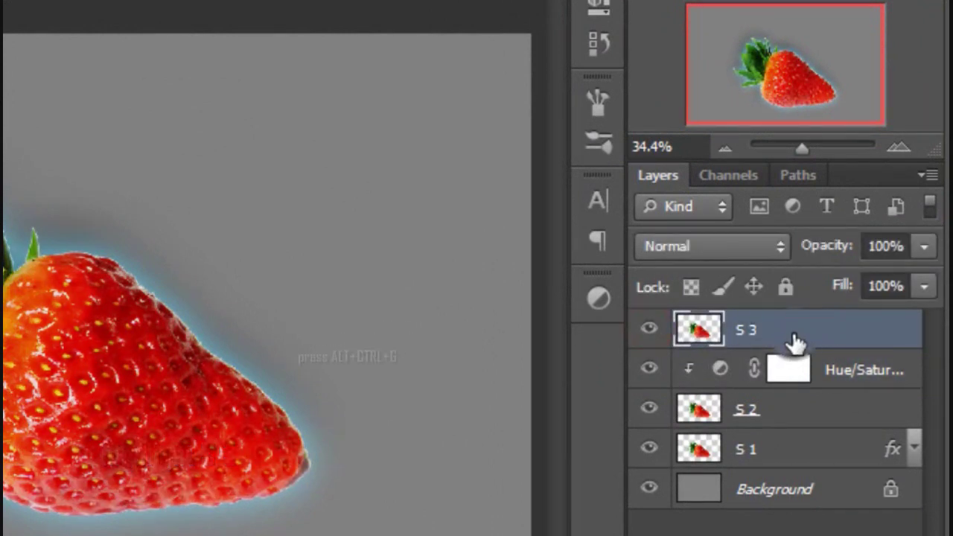
{"action": "key", "text": "ctrl+alt+g"}
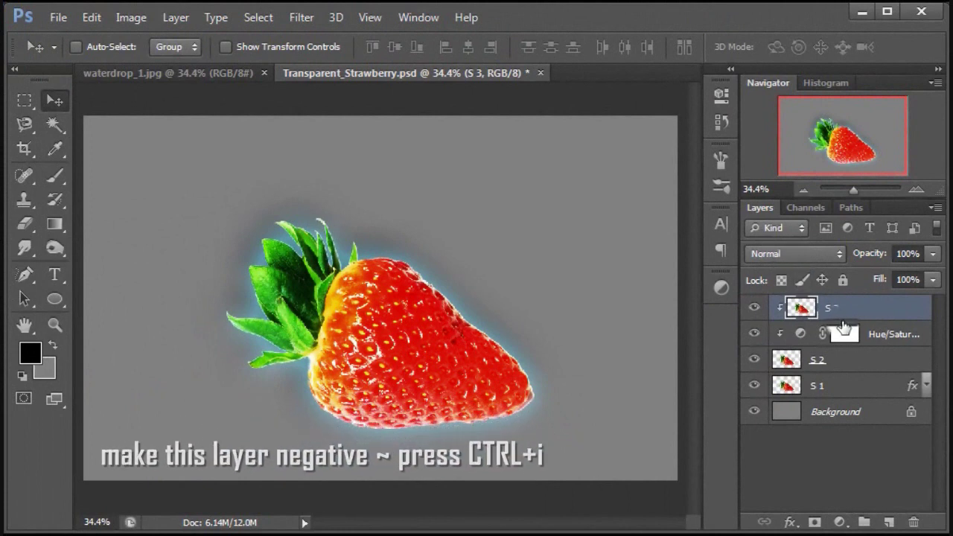
{"action": "key", "text": "ctrl+i"}
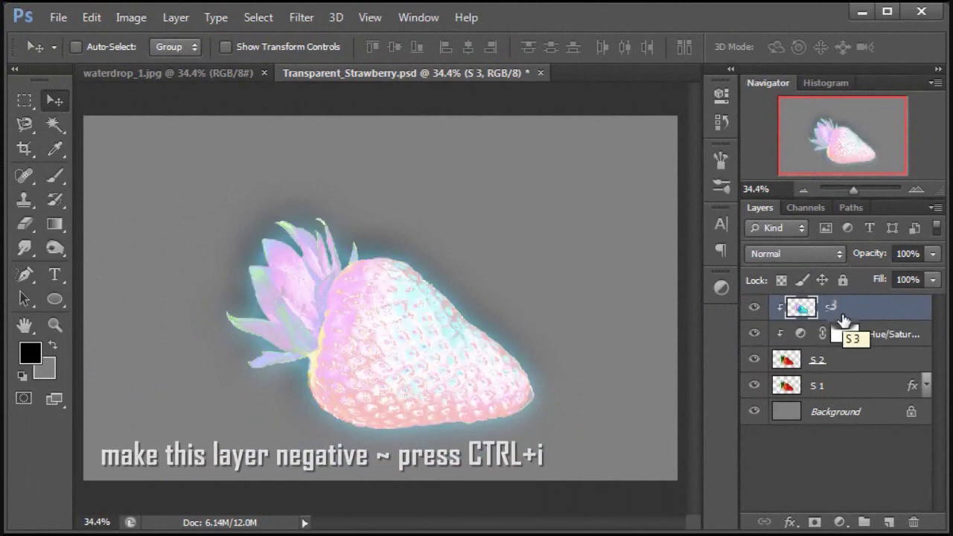
{"action": "left_click", "coordinate": [794, 257]}
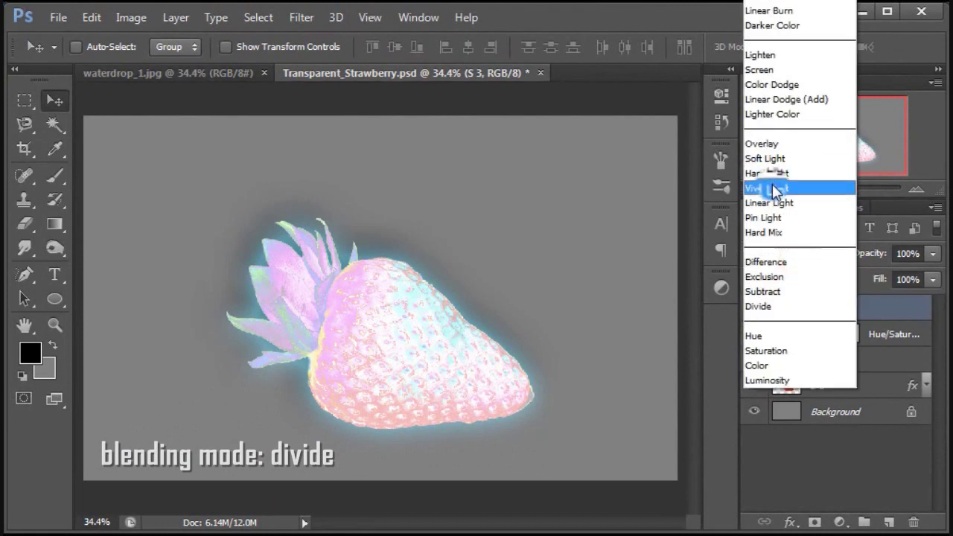
{"action": "left_click", "coordinate": [789, 308]}
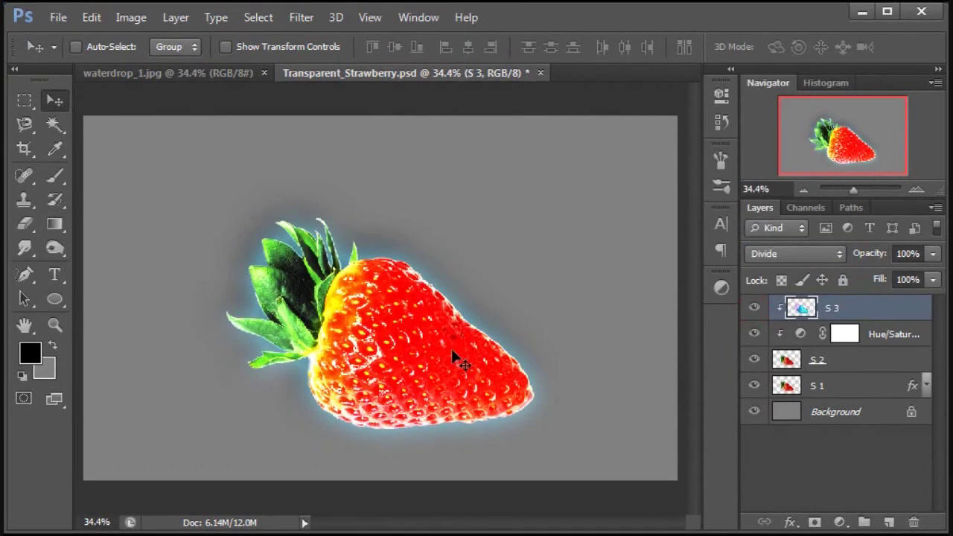
Add a Color Lookup adjustment layer using the 2Strip.look 3DLUT file
{"action": "left_click", "coordinate": [839, 521]}
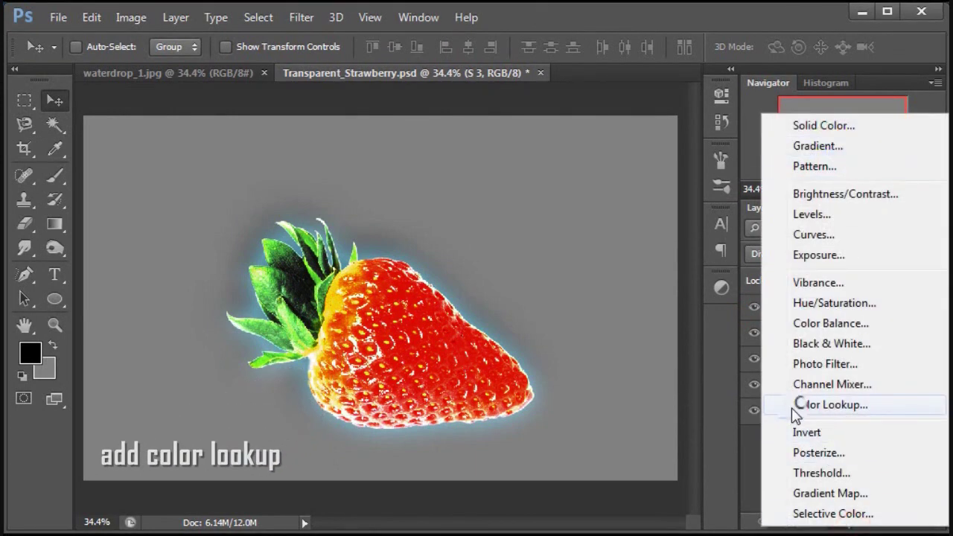
{"action": "left_click", "coordinate": [862, 406]}
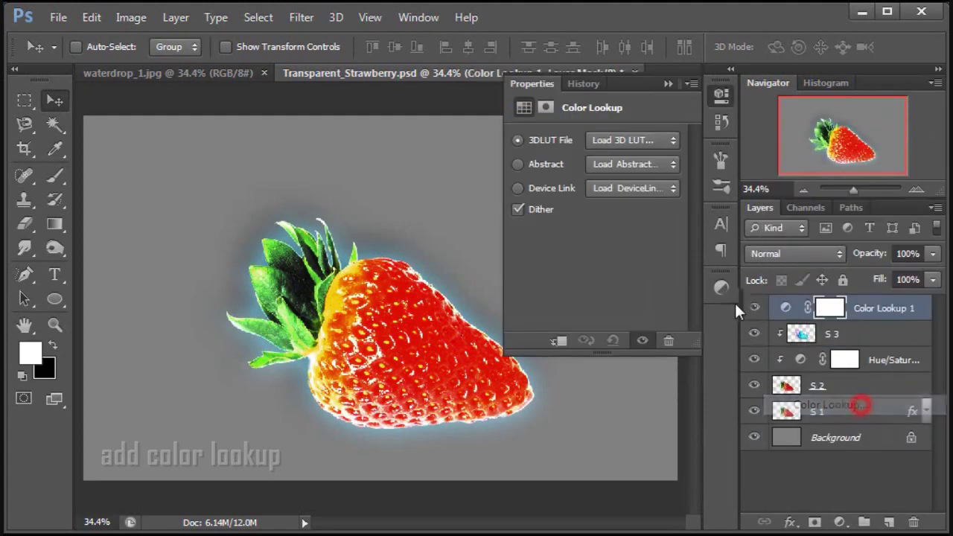
{"action": "left_click", "coordinate": [627, 145]}
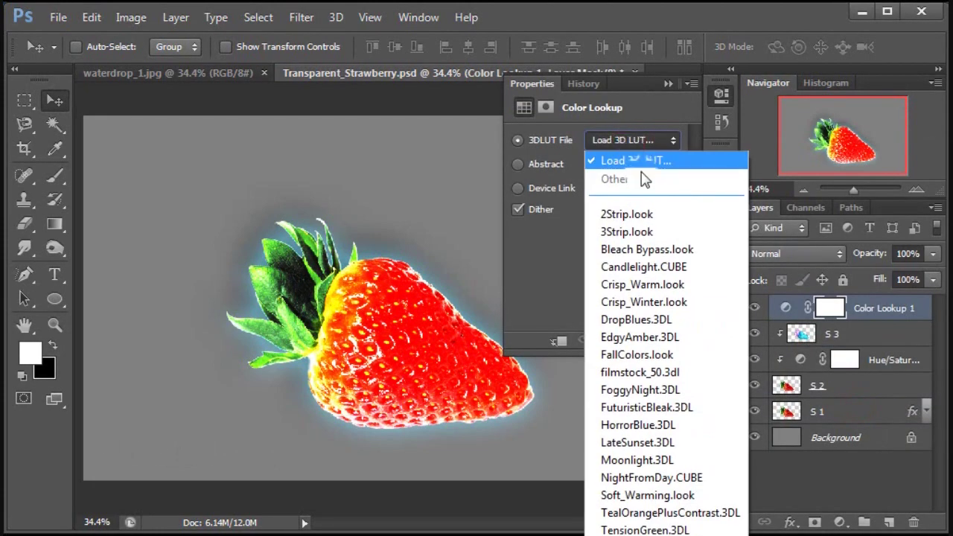
{"action": "left_click", "coordinate": [677, 220]}
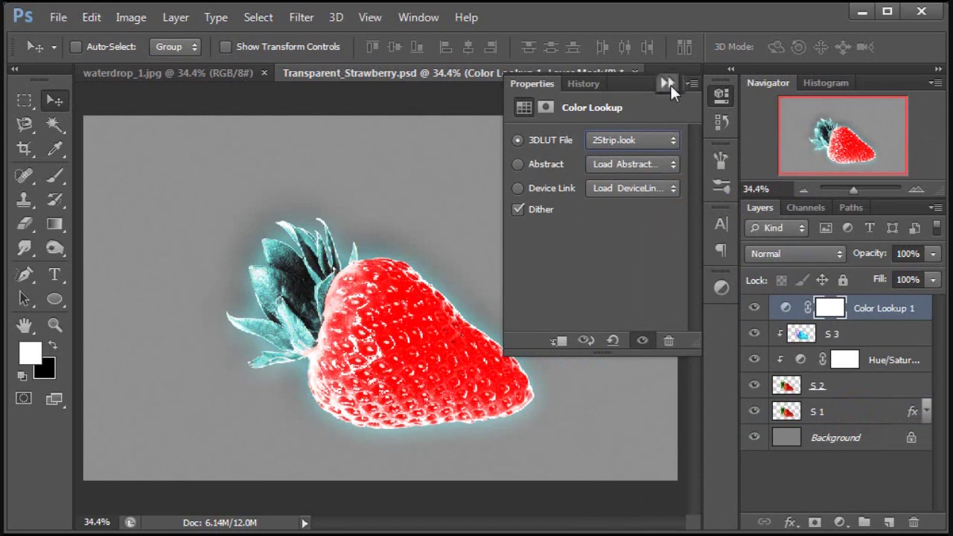
{"action": "left_click", "coordinate": [667, 84]}
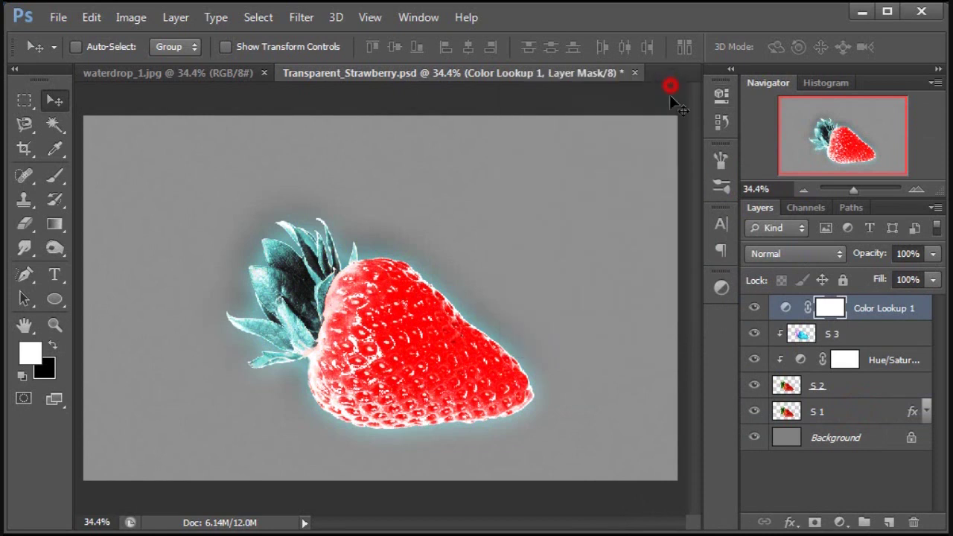
Set the Color Lookup layer to Overlay and clip it to S 3
{"action": "left_click", "coordinate": [791, 254]}
{"action": "left_click", "coordinate": [787, 144]}
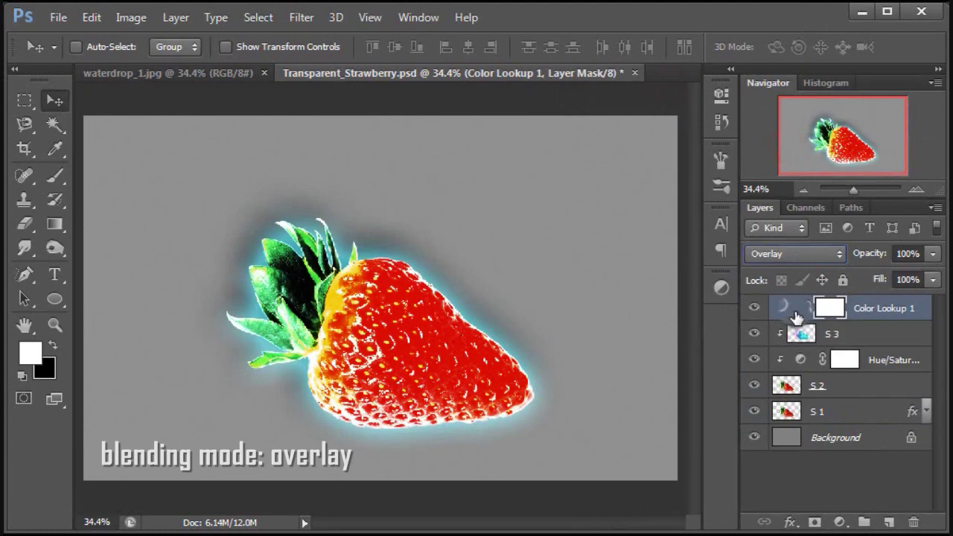
{"action": "key", "text": "ctrl+alt+g"}
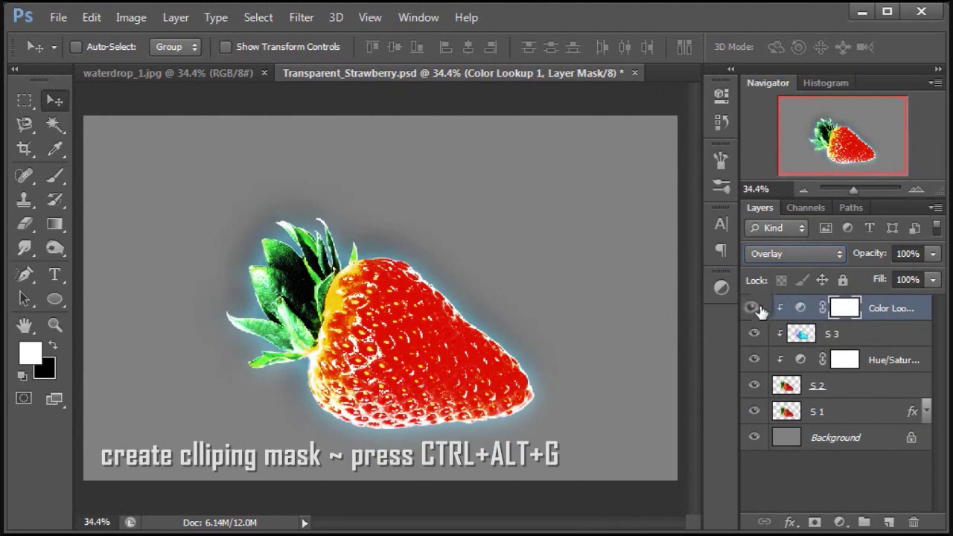
{"action": "left_click", "coordinate": [754, 308]}
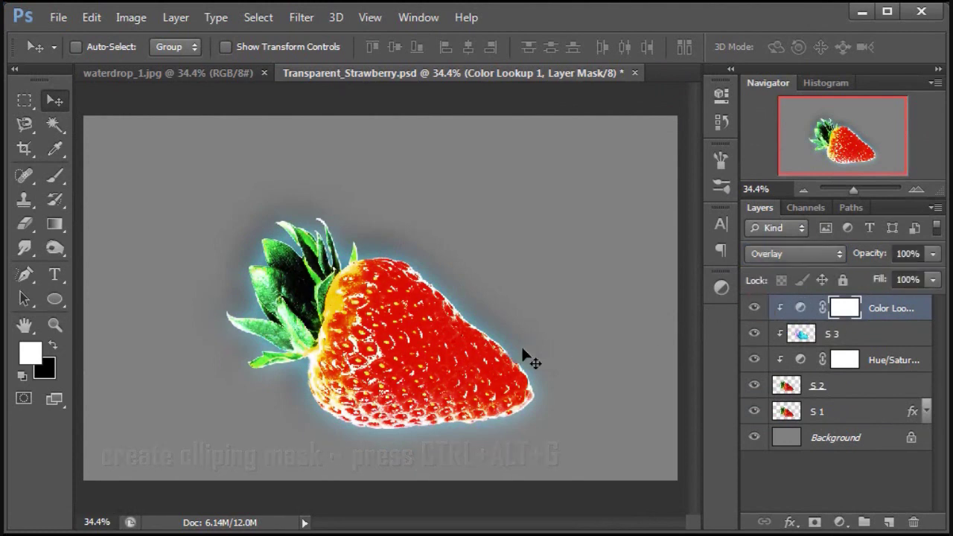
{"action": "left_click", "coordinate": [176, 74]}
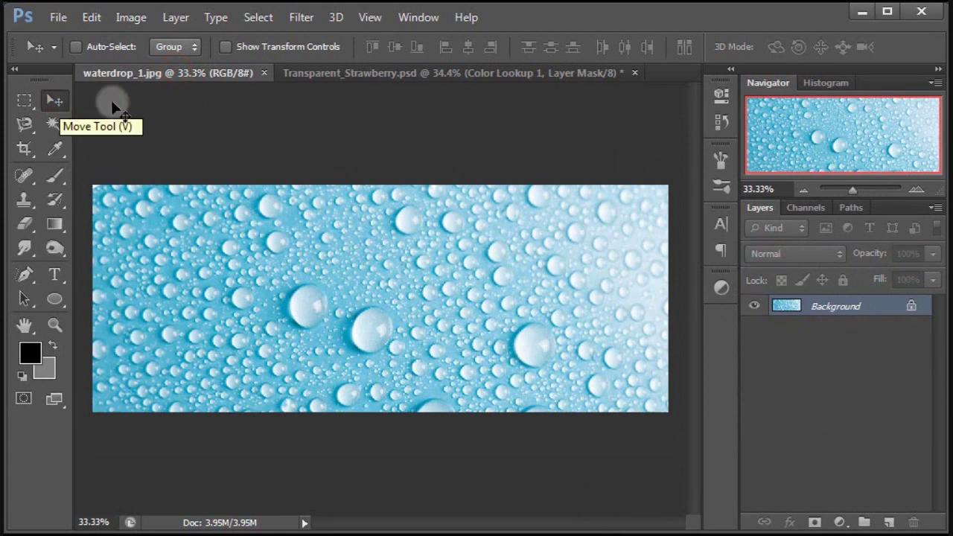
Drag waterdrop_1.jpg into the strawberry document, close it, shift it left, and rename it water 1
{"action": "mouse_move", "coordinate": [253, 305]}
{"action": "left_mouse_down"}
{"action": "mouse_move", "coordinate": [388, 74]}
{"action": "mouse_move", "coordinate": [356, 339]}
{"action": "left_mouse_up"}
{"action": "left_click", "coordinate": [220, 74]}
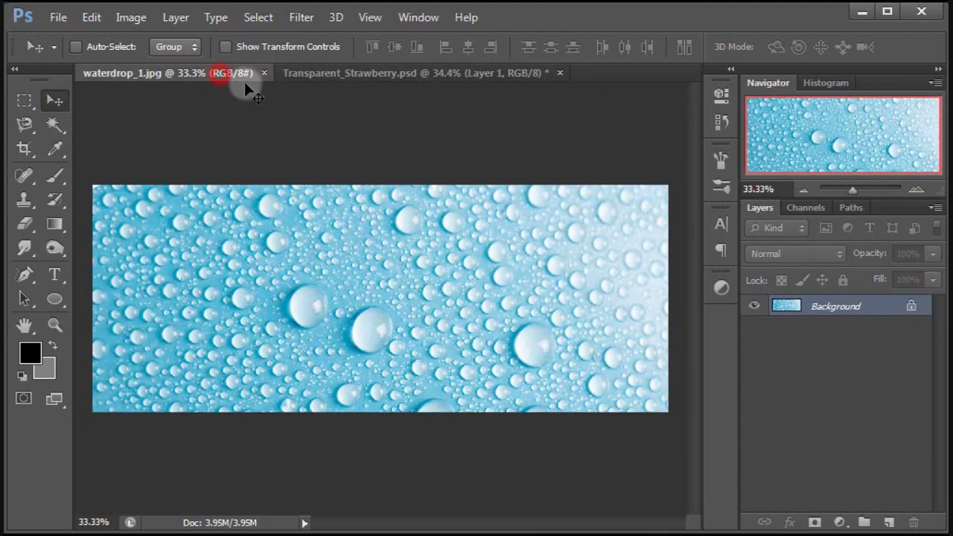
{"action": "left_click", "coordinate": [263, 73]}
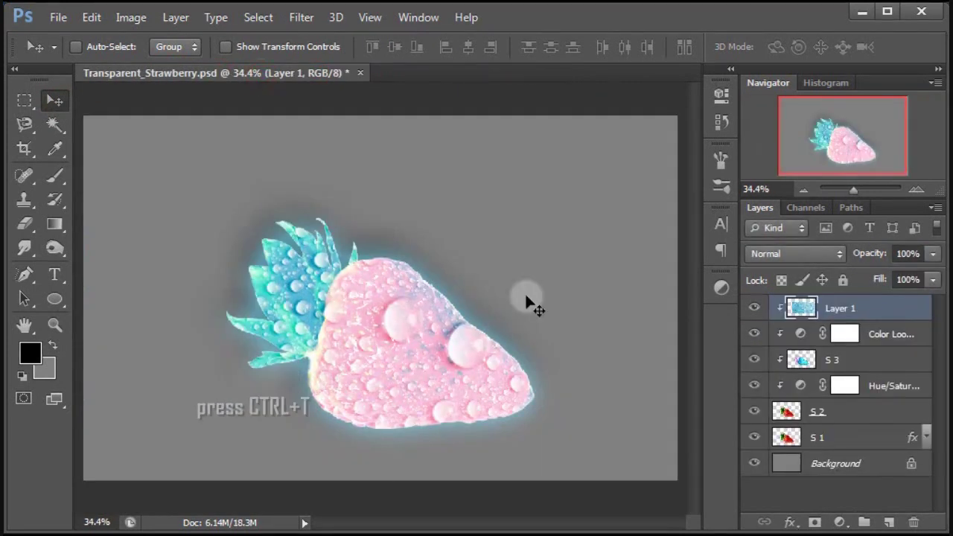
{"action": "key", "text": "ctrl+t"}
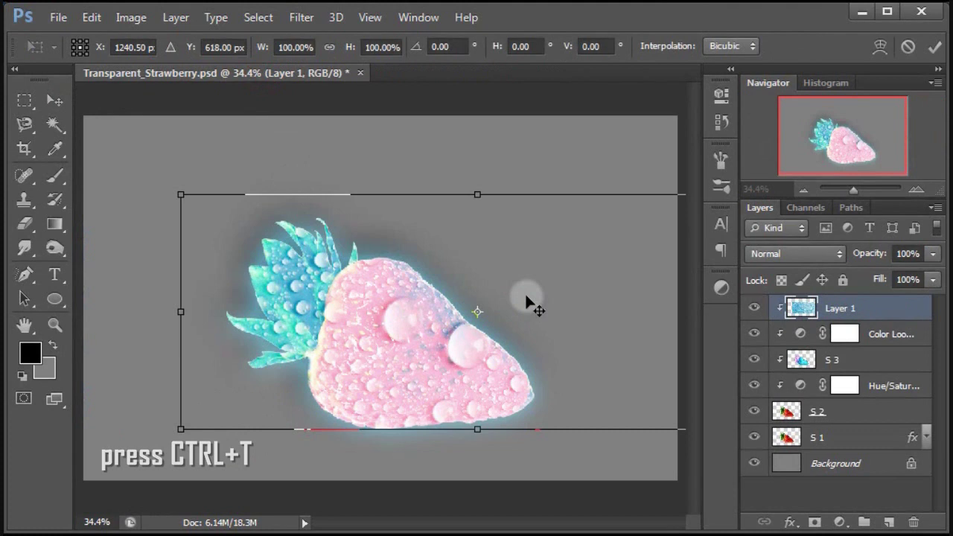
{"action": "mouse_move", "coordinate": [430, 340]}
{"action": "left_mouse_down"}
{"action": "mouse_move", "coordinate": [309, 361]}
{"action": "mouse_move", "coordinate": [273, 341]}
{"action": "mouse_move", "coordinate": [434, 355]}
{"action": "mouse_move", "coordinate": [357, 360]}
{"action": "left_mouse_up"}
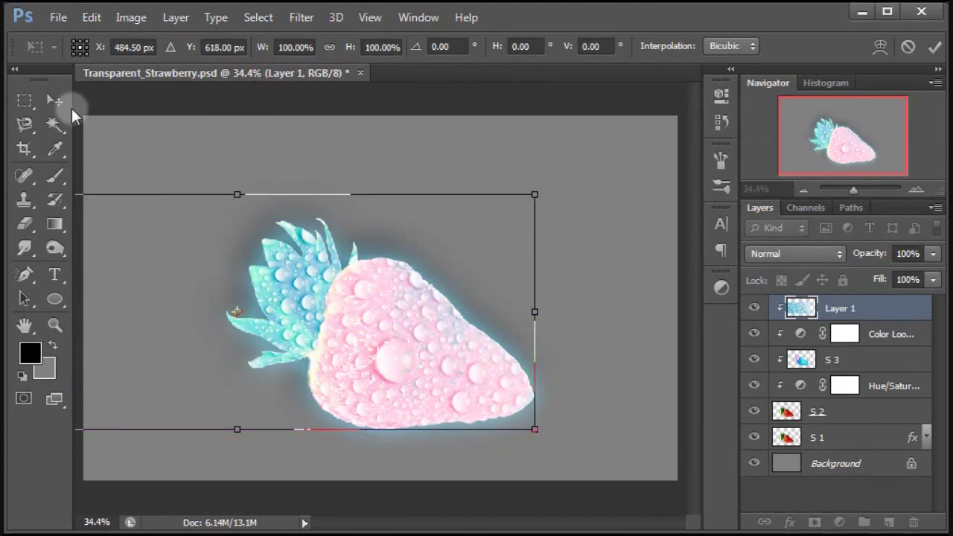
{"action": "left_click", "coordinate": [55, 100]}
{"action": "left_click", "coordinate": [440, 231]}
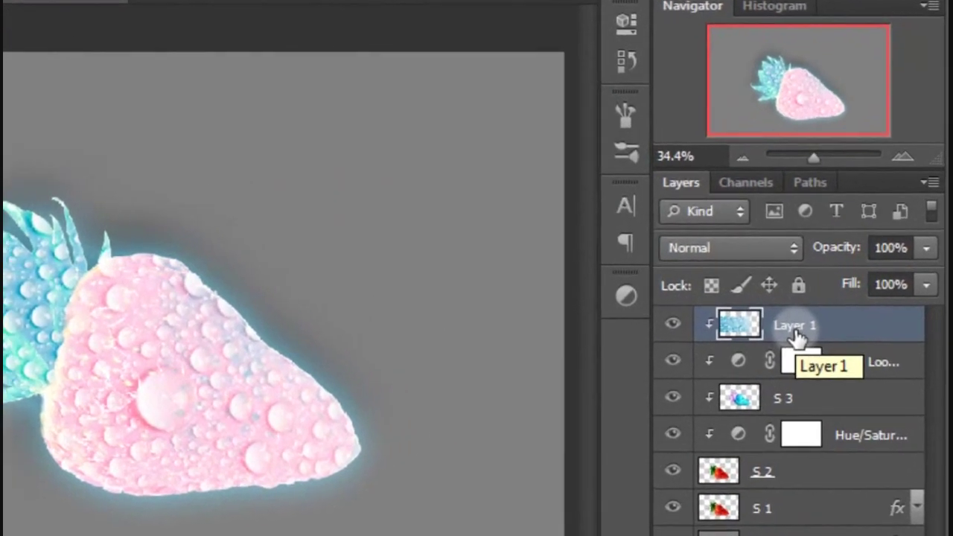
{"action": "double_click", "coordinate": [839, 308]}
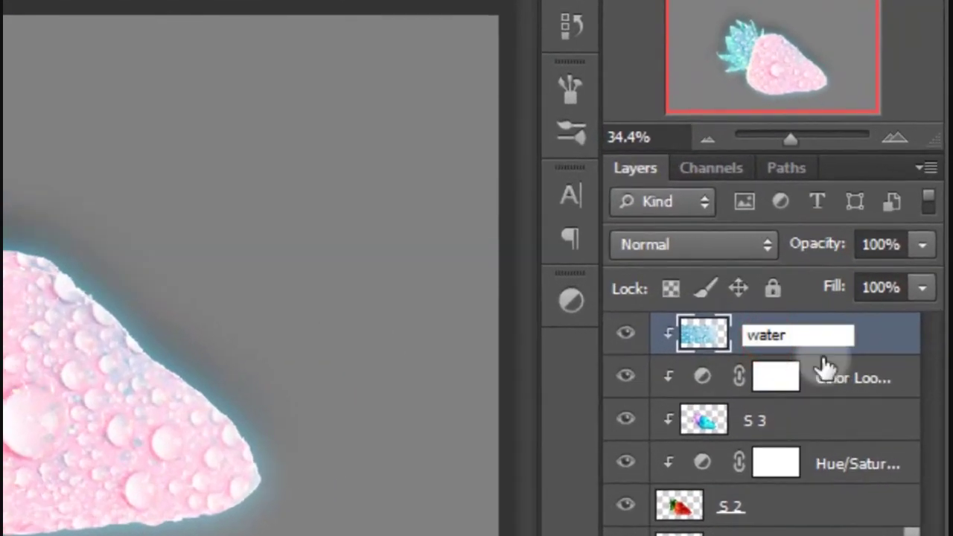
{"action": "left_click", "coordinate": [887, 336]}
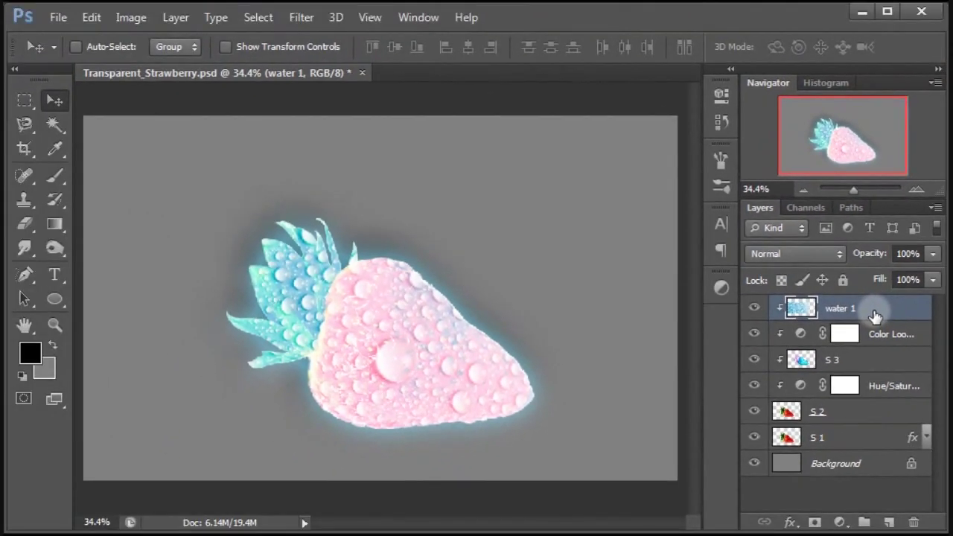
Load the S 1 strawberry outline as a selection and copy water 1 twice into new layers
{"action": "left_click", "coordinate": [787, 437]}
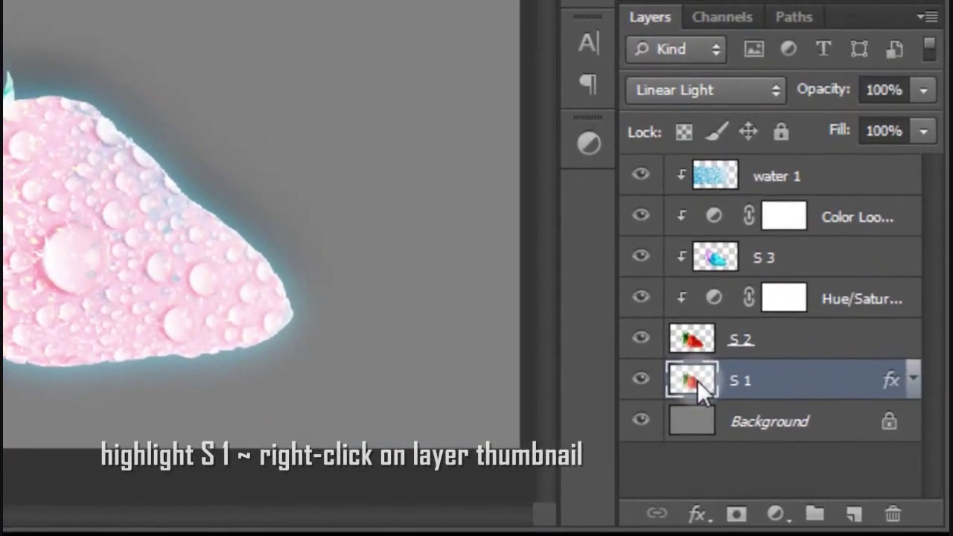
{"action": "right_click", "coordinate": [697, 380]}
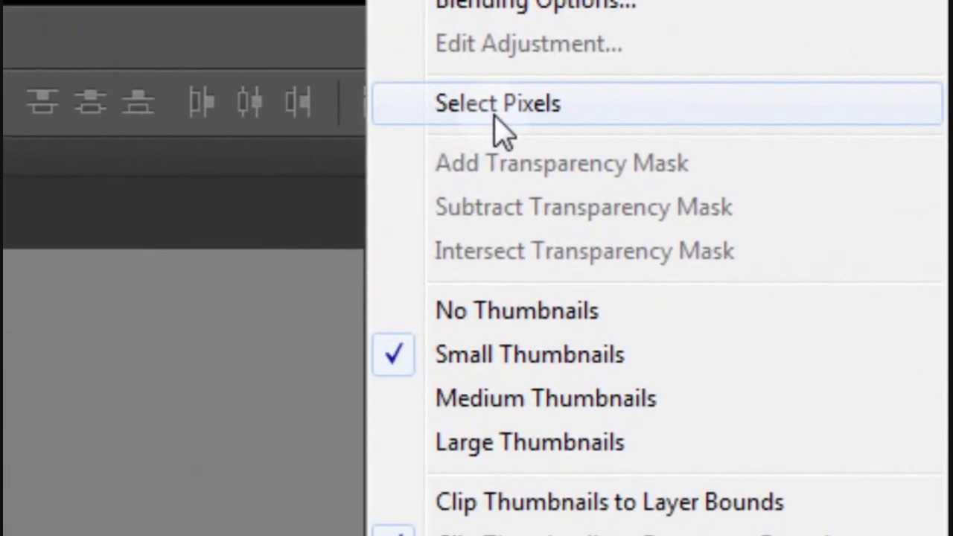
{"action": "left_click", "coordinate": [494, 117]}
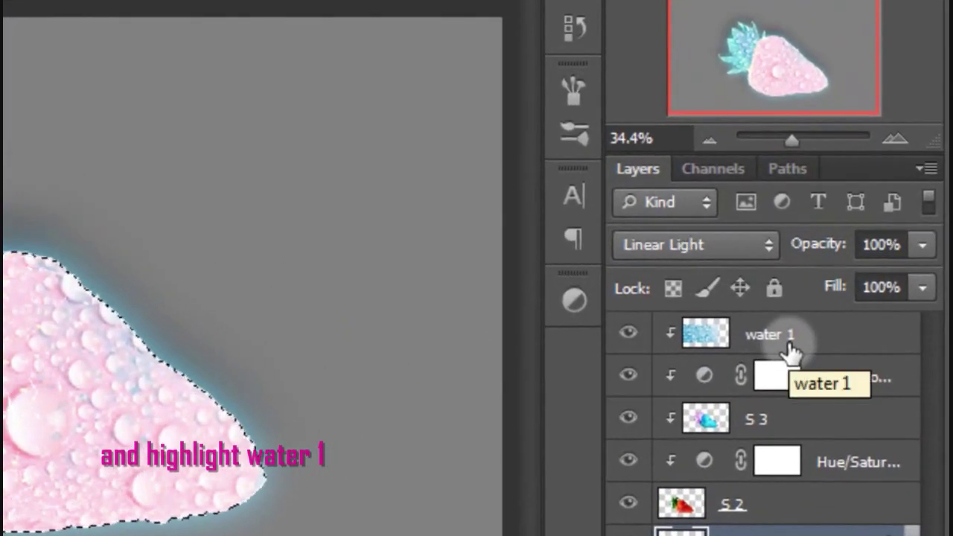
{"action": "left_click", "coordinate": [789, 350]}
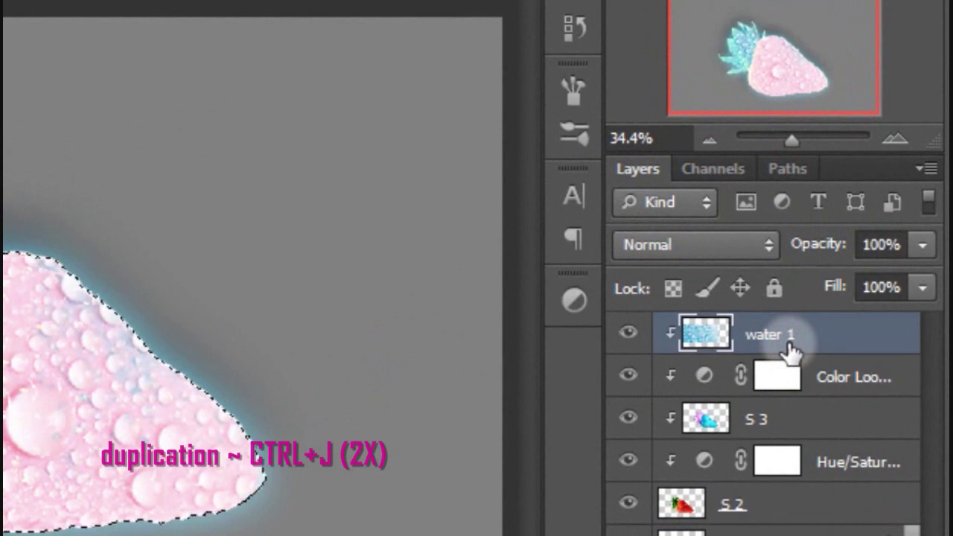
{"action": "key", "text": "ctrl+j"}
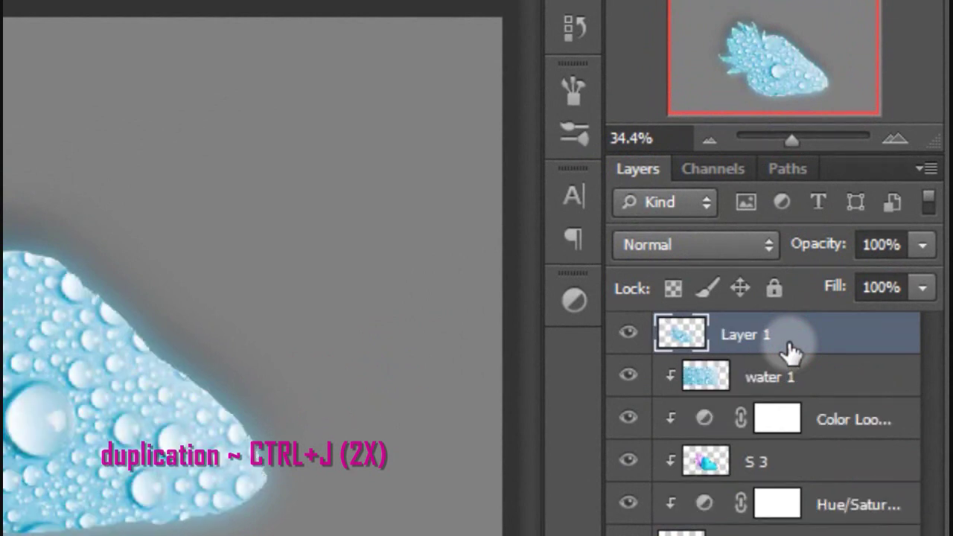
{"action": "key", "text": "ctrl+j"}
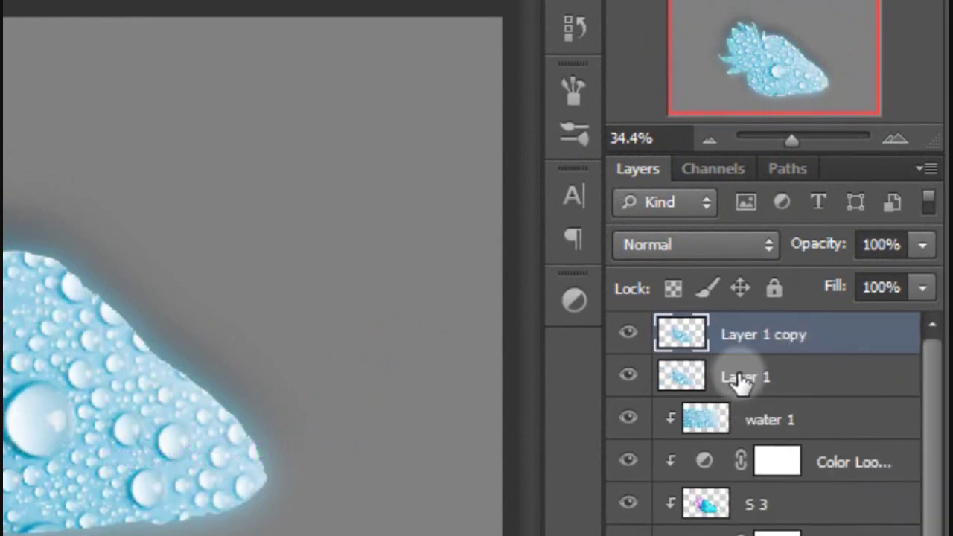
Rename the two copies water 2 and water 3, hide both, and reselect water 1
{"action": "double_click", "coordinate": [740, 380]}
{"action": "type", "text": "water 2"}
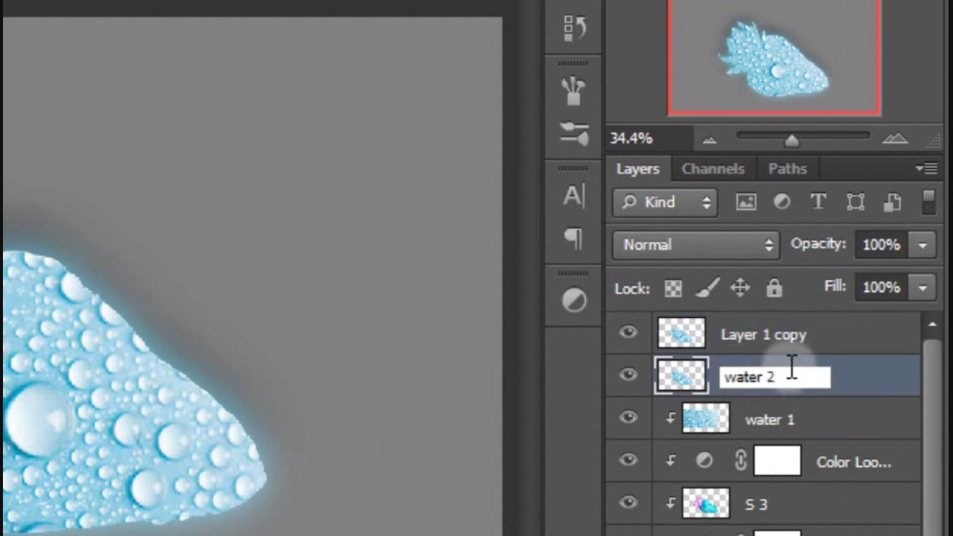
{"action": "double_click", "coordinate": [768, 335]}
{"action": "type", "text": "water 3"}
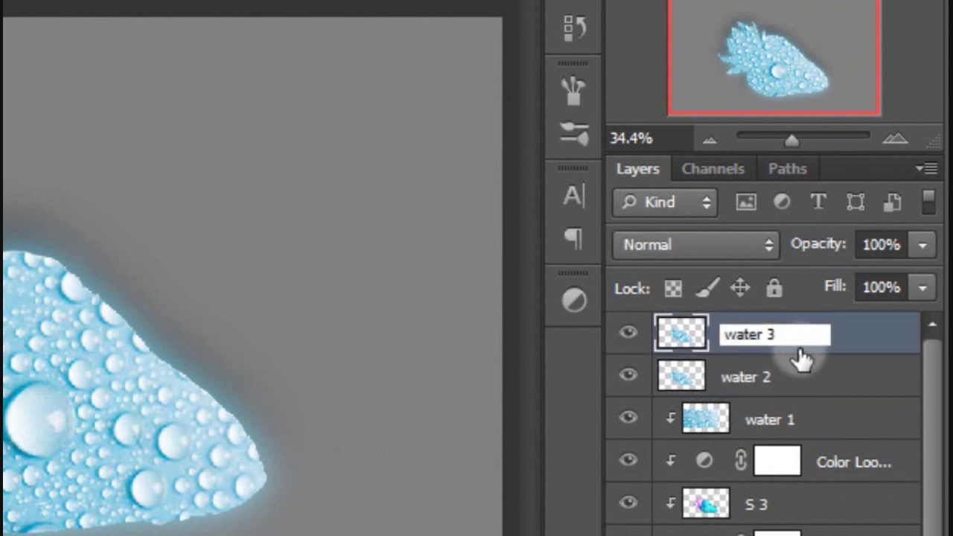
{"action": "left_click", "coordinate": [866, 338]}
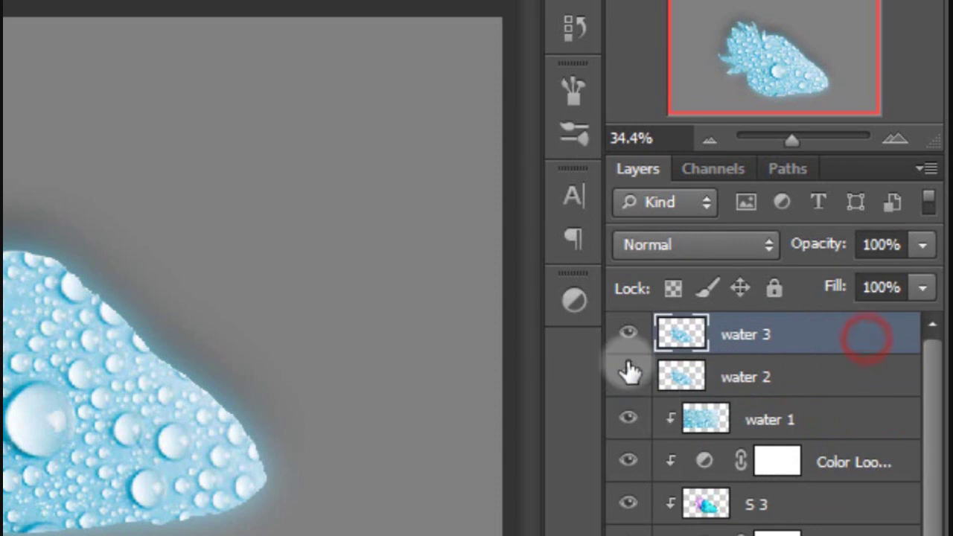
{"action": "left_click", "coordinate": [624, 336]}
{"action": "left_click", "coordinate": [626, 377]}
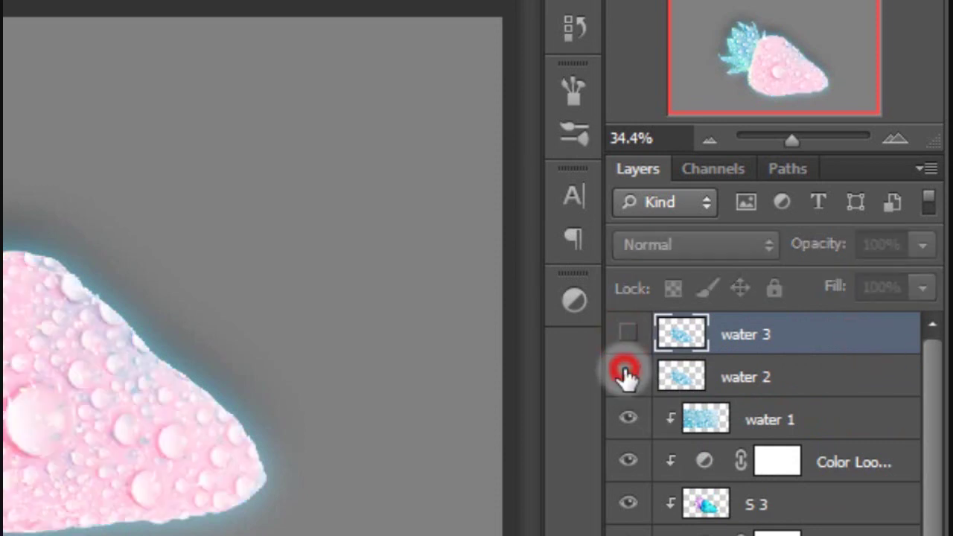
{"action": "left_click", "coordinate": [838, 430]}
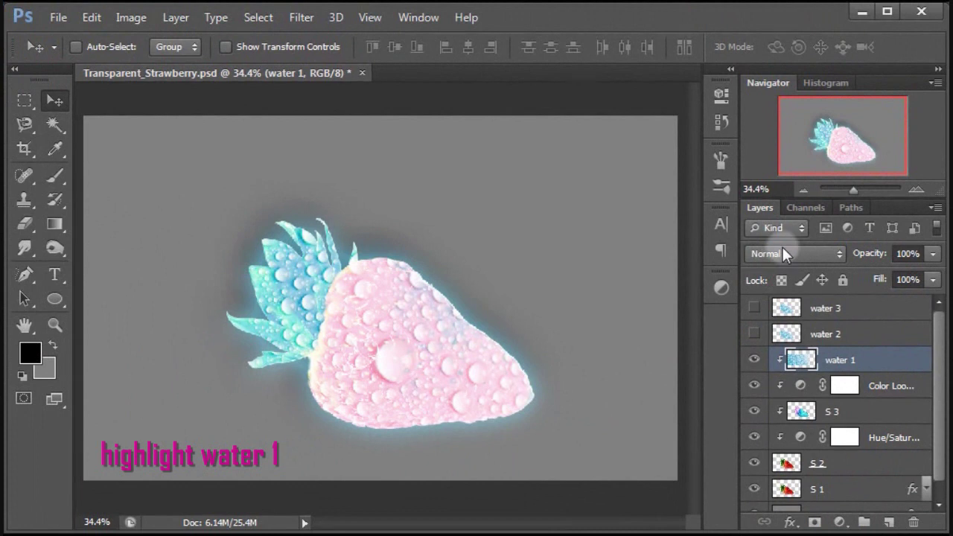
Set water 1 to Linear Dodge (Add) at 33% opacity and collapse the Navigator
{"action": "left_click", "coordinate": [782, 250]}
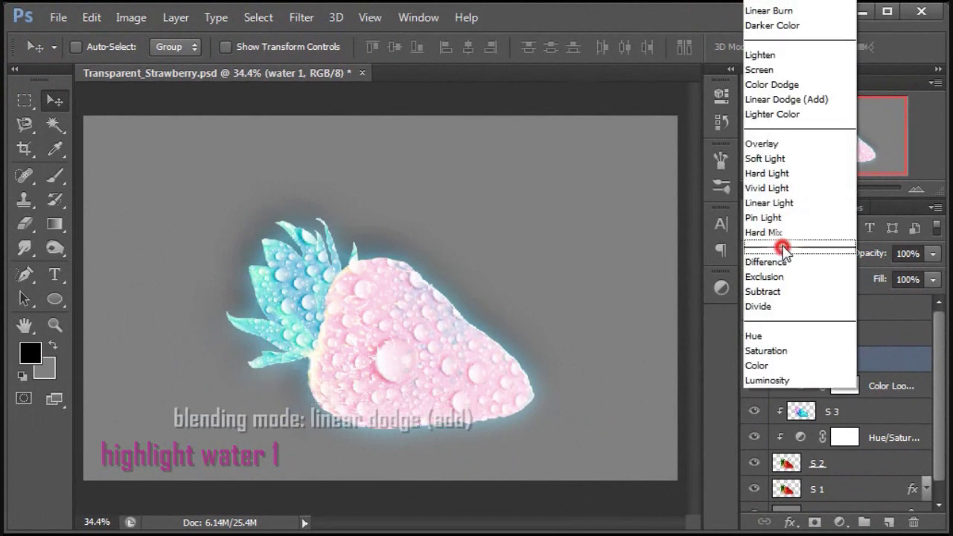
{"action": "left_click", "coordinate": [815, 99]}
{"action": "left_click", "coordinate": [900, 253]}
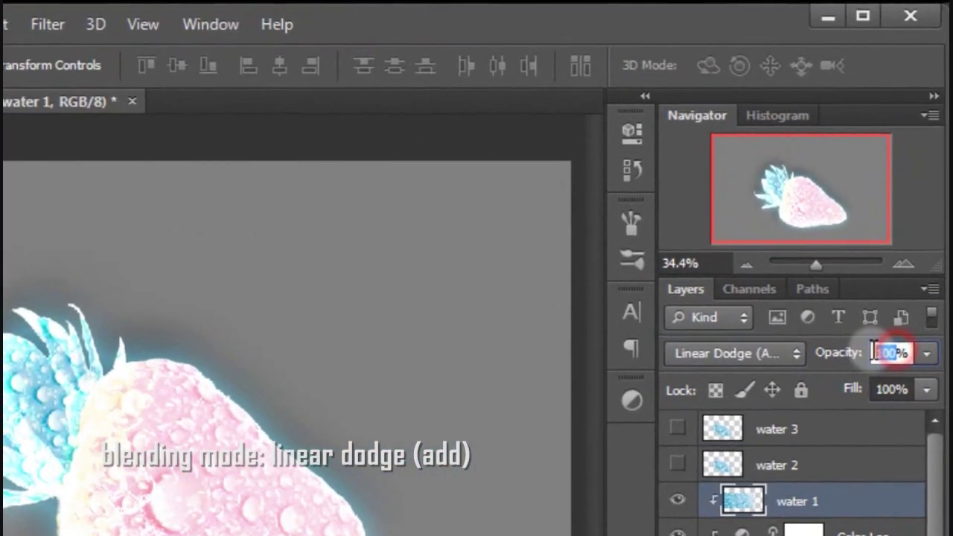
{"action": "type", "text": "33"}
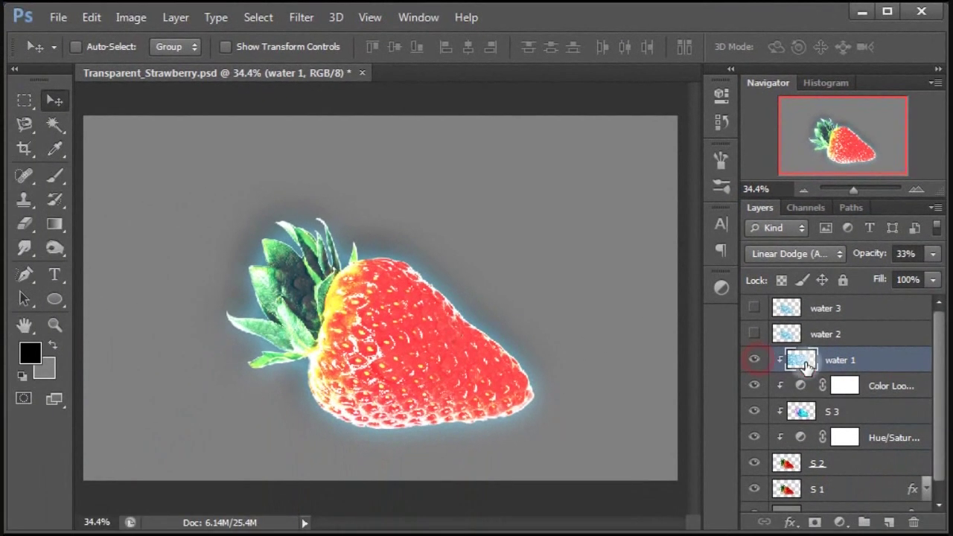
{"action": "scroll", "coordinate": [829, 349], "scroll_direction": "down", "scroll_amount": 1}
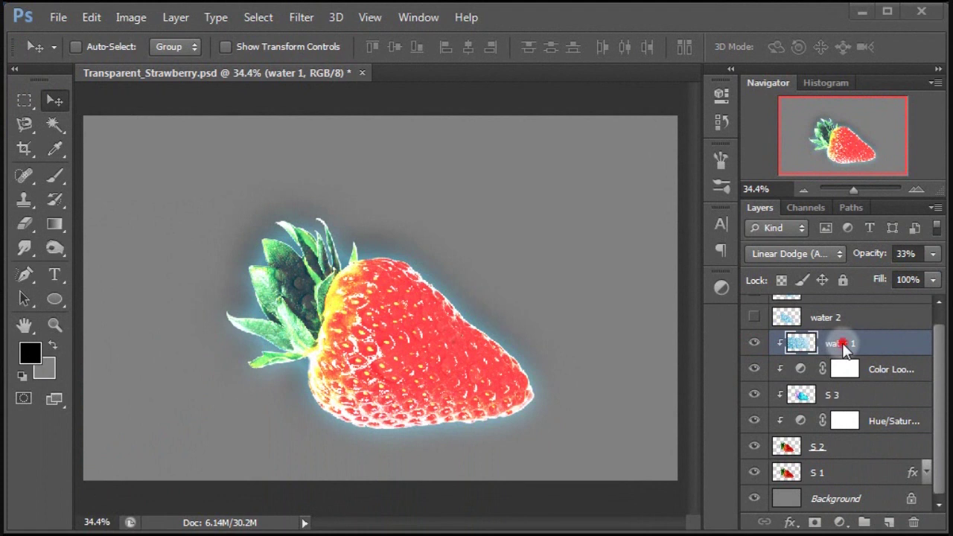
{"action": "double_click", "coordinate": [769, 83]}
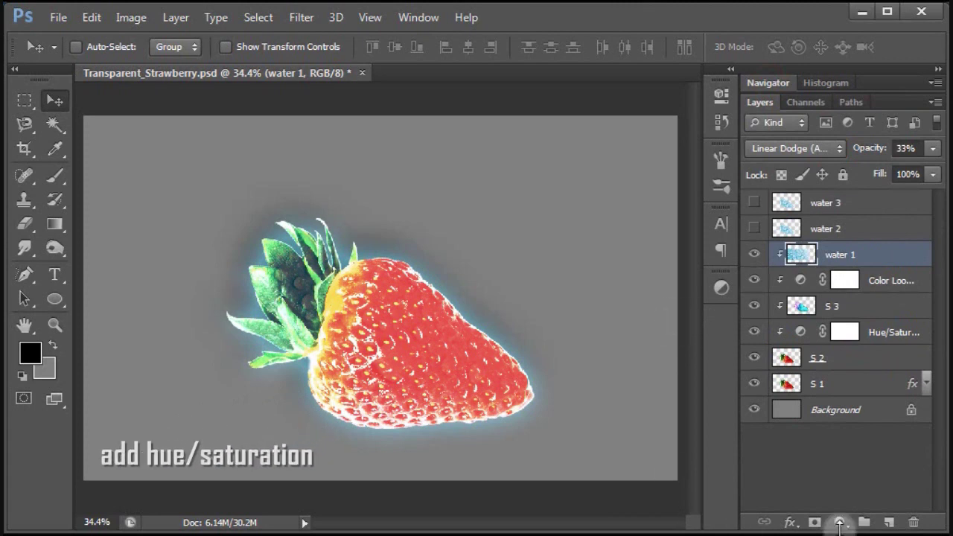
Add a Hue/Saturation adjustment clipped to water 1 with Lightness +37
{"action": "left_click", "coordinate": [839, 523]}
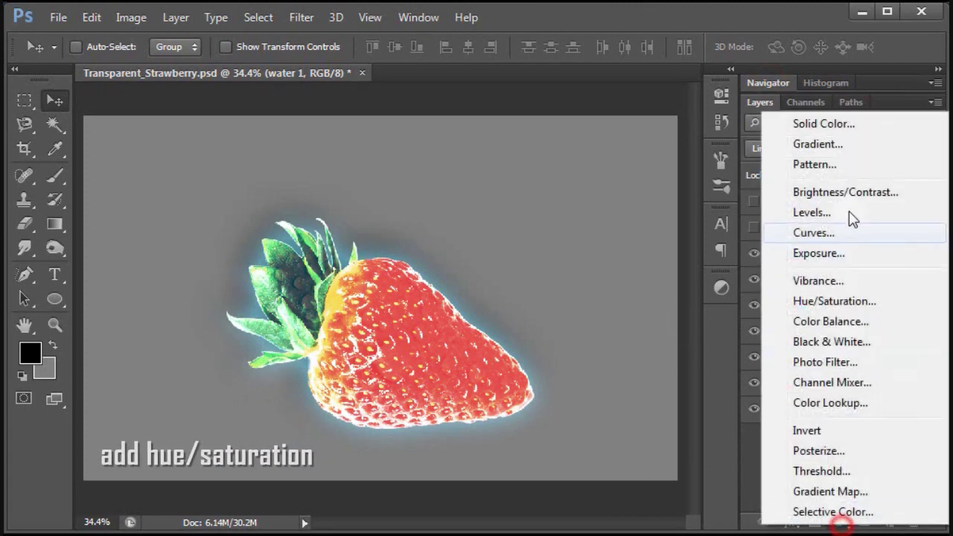
{"action": "left_click", "coordinate": [845, 303]}
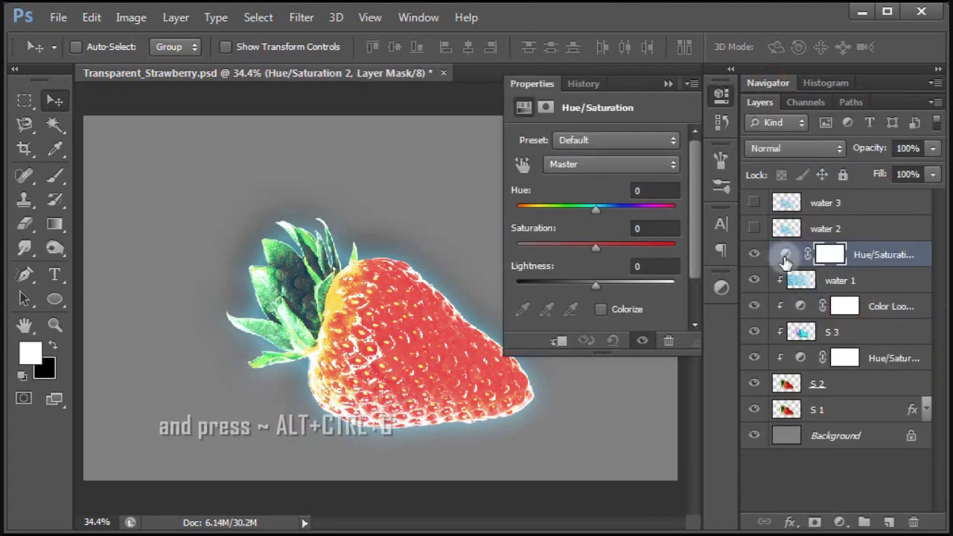
{"action": "key", "text": "ctrl+alt+g"}
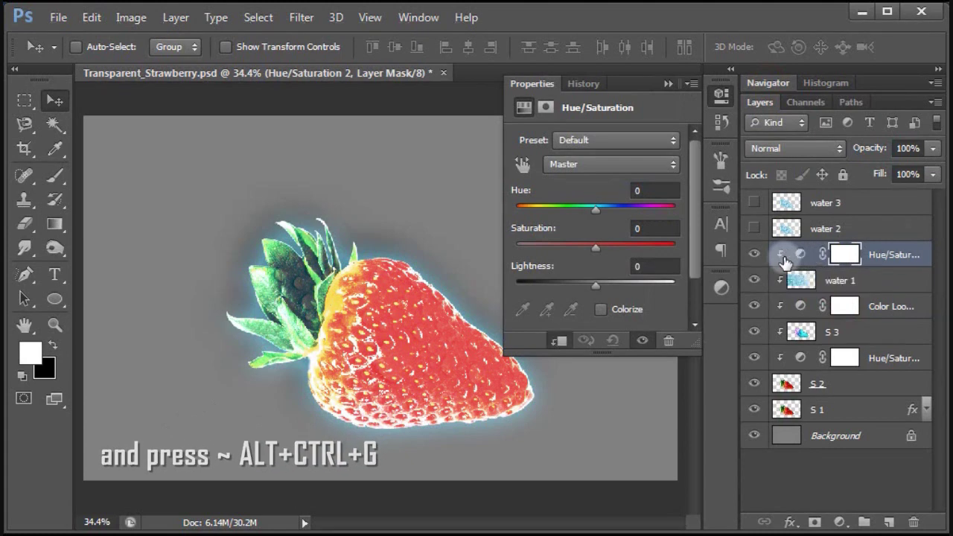
{"action": "left_click_drag", "start_coordinate": [595, 287], "coordinate": [613, 288]}
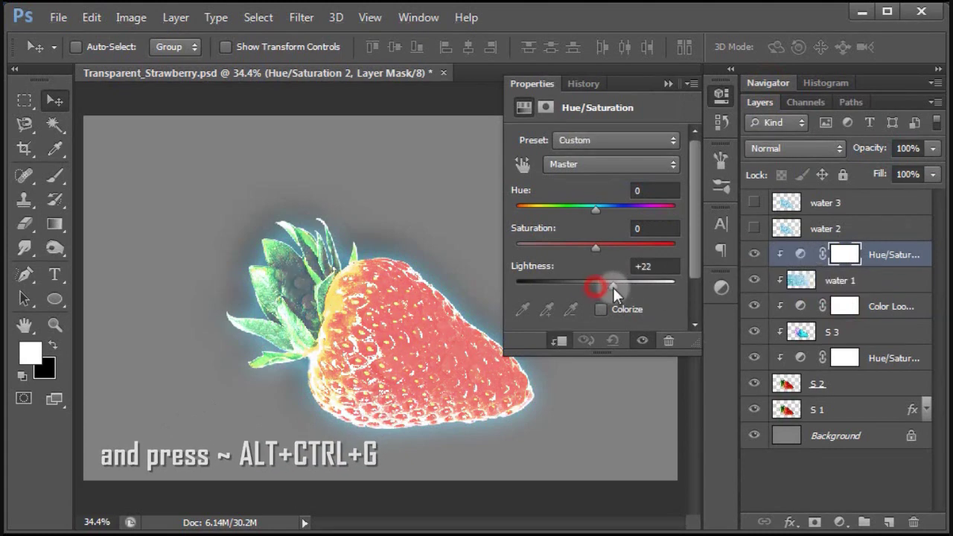
{"action": "left_click", "coordinate": [641, 266]}
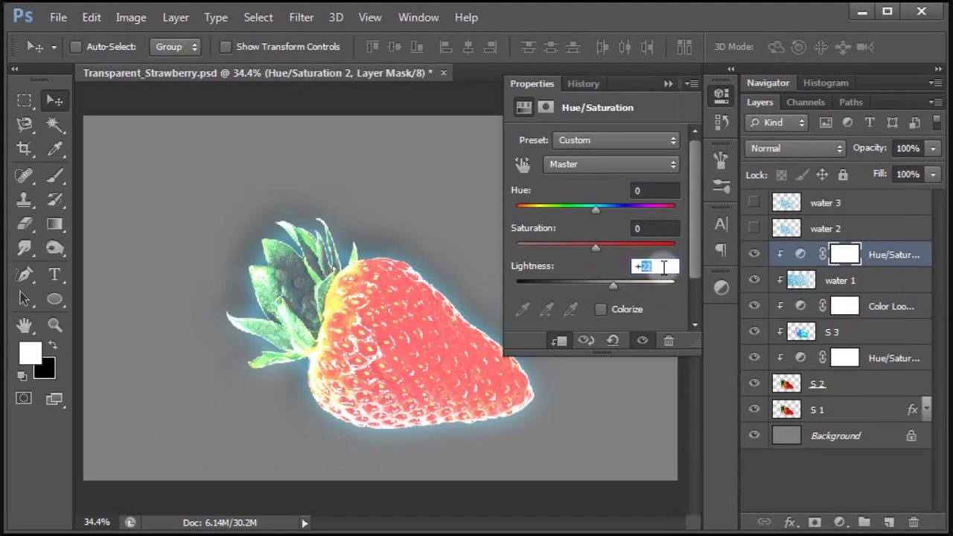
{"action": "type", "text": "37"}
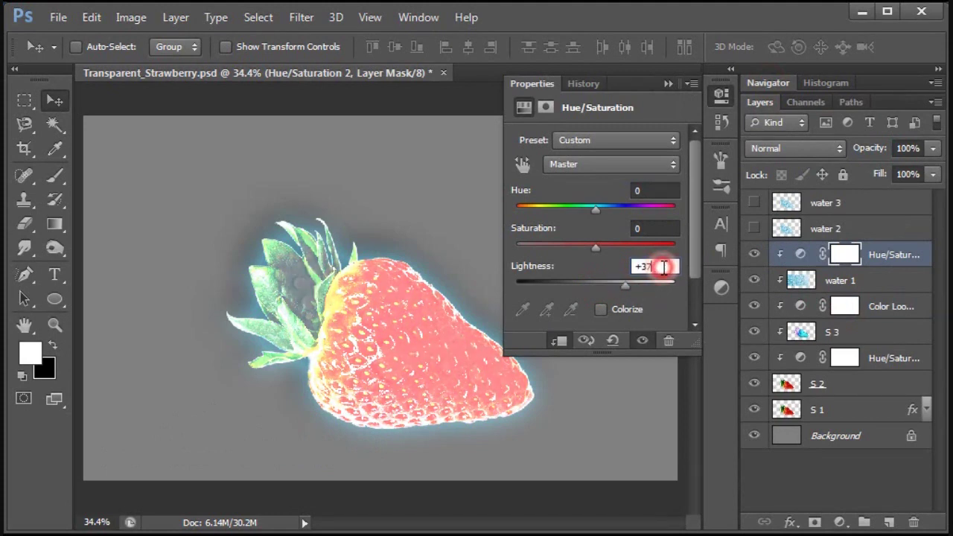
{"action": "left_click", "coordinate": [668, 84]}
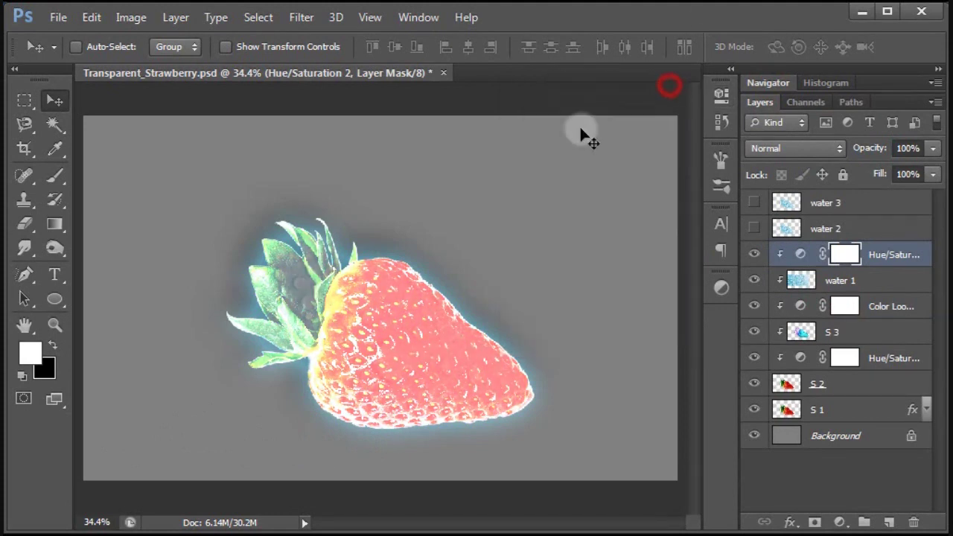
Add a Black & White adjustment using the Darker preset and toggle it to compare
{"action": "left_click", "coordinate": [839, 523]}
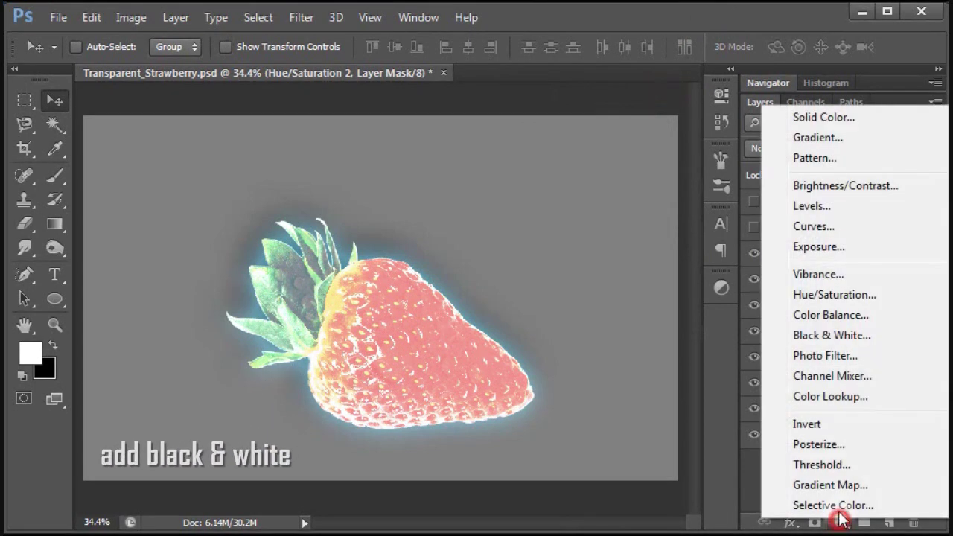
{"action": "left_click", "coordinate": [866, 336]}
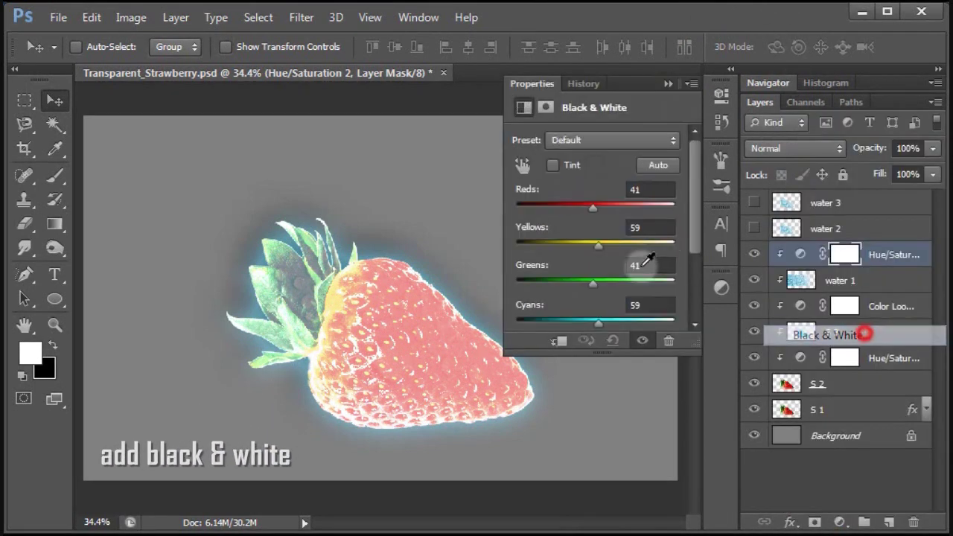
{"action": "left_click", "coordinate": [607, 141]}
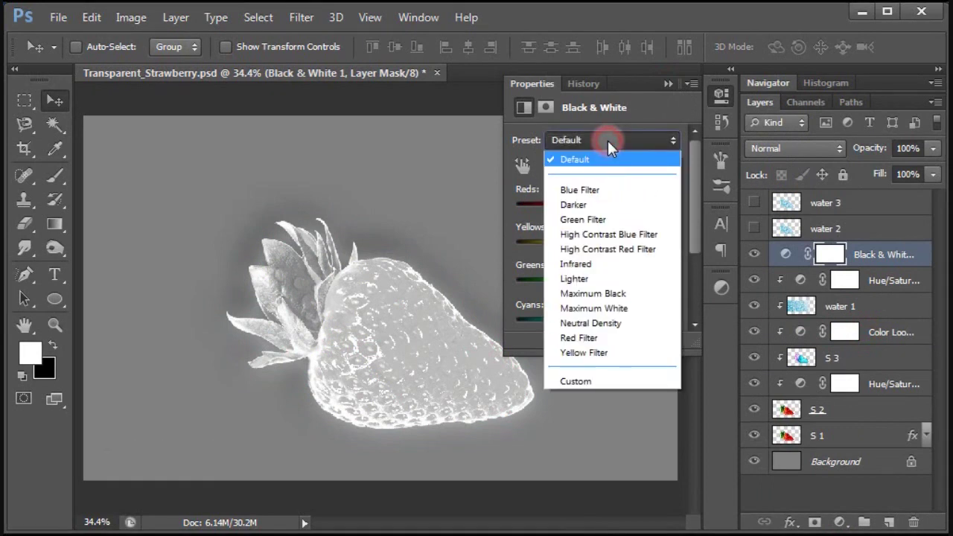
{"action": "left_click", "coordinate": [612, 206]}
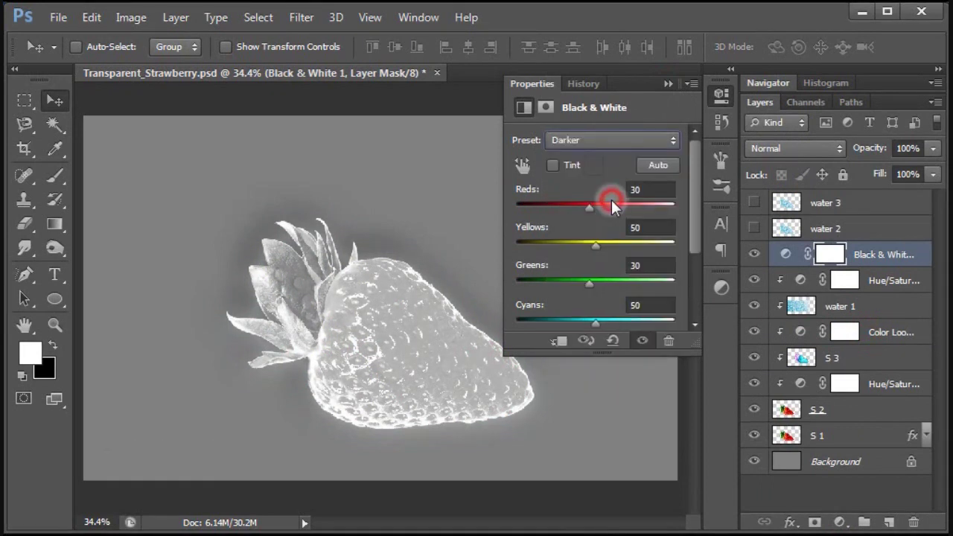
{"action": "left_click", "coordinate": [668, 84]}
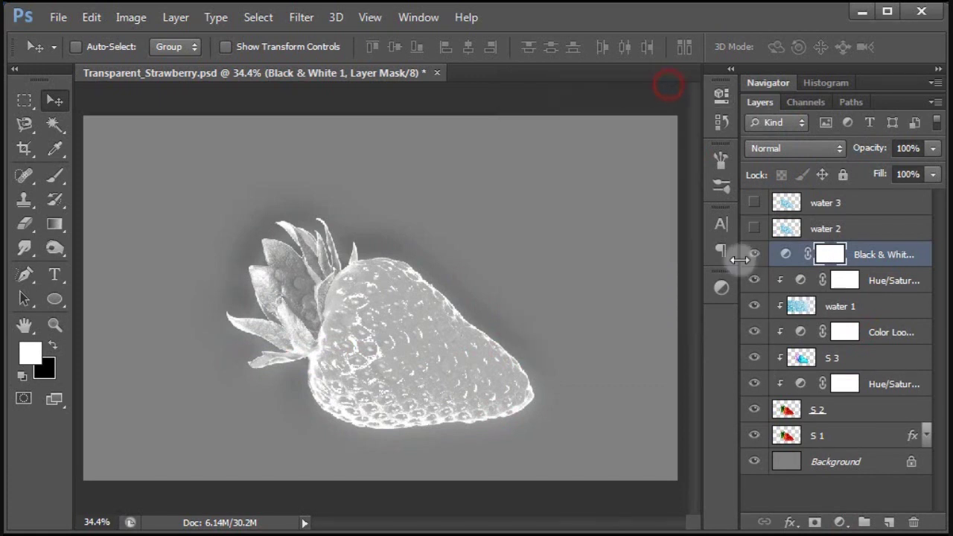
{"action": "left_click", "coordinate": [753, 254]}
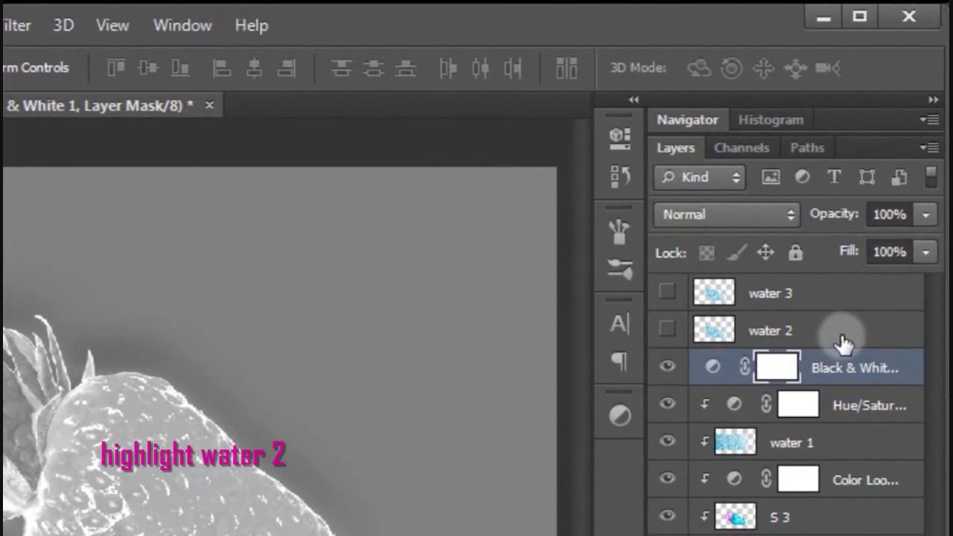
Show water 2 and apply a Gaussian Blur of about 26.4 px
{"action": "left_click", "coordinate": [843, 335]}
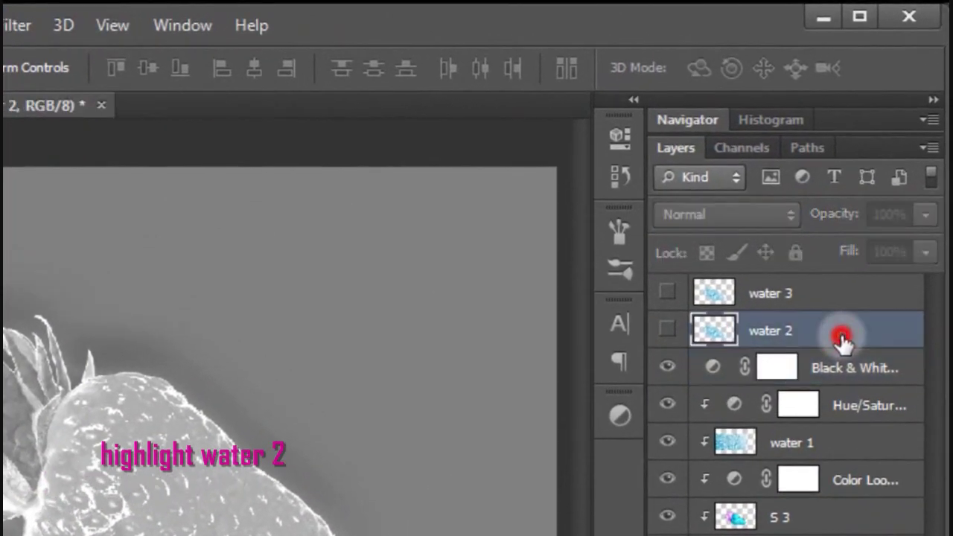
{"action": "left_click", "coordinate": [666, 331]}
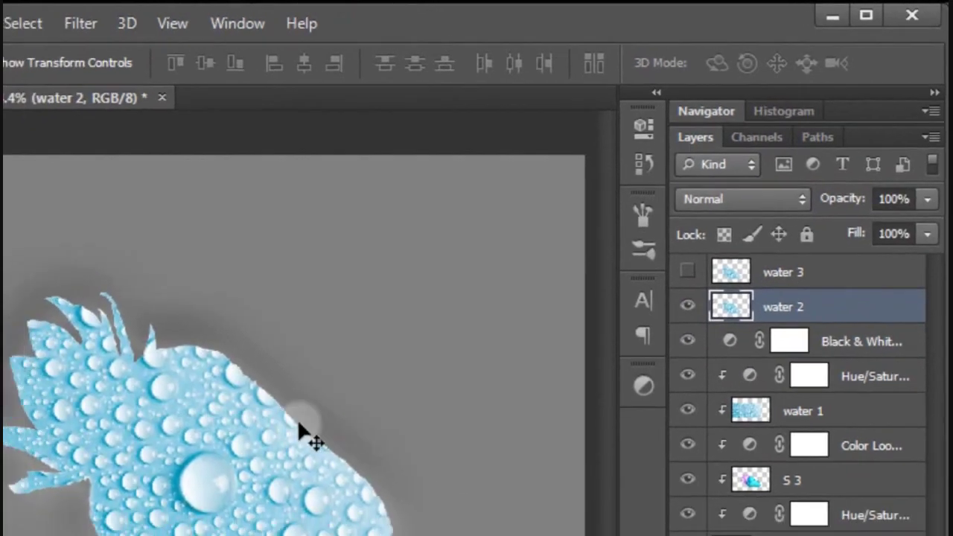
{"action": "left_click", "coordinate": [301, 18]}
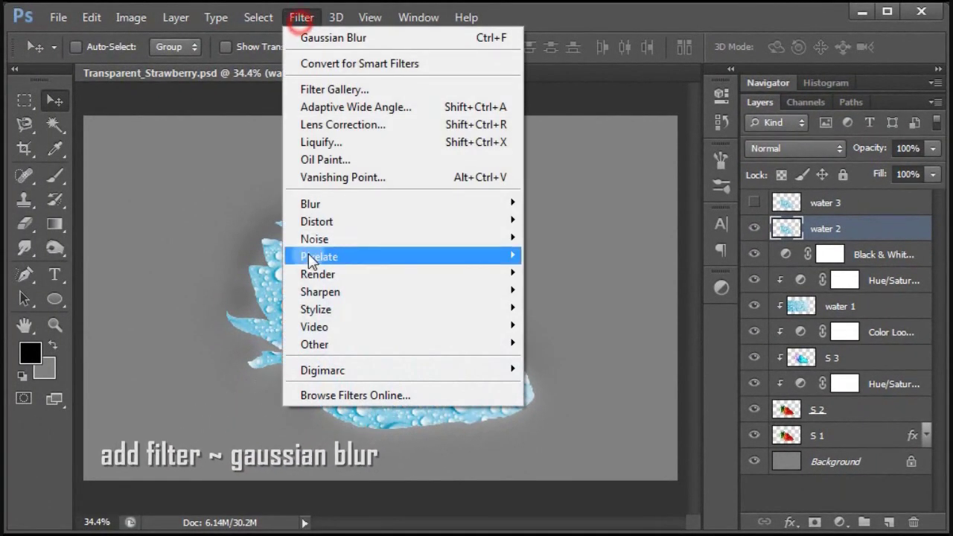
{"action": "mouse_move", "coordinate": [401, 203]}
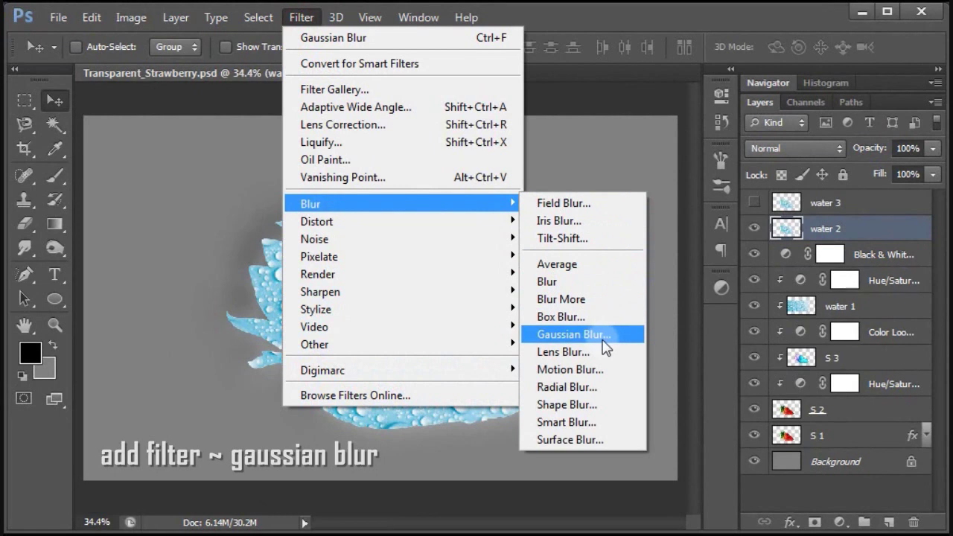
{"action": "left_click", "coordinate": [602, 336]}
{"action": "left_click_drag", "start_coordinate": [647, 117], "coordinate": [501, 93]}
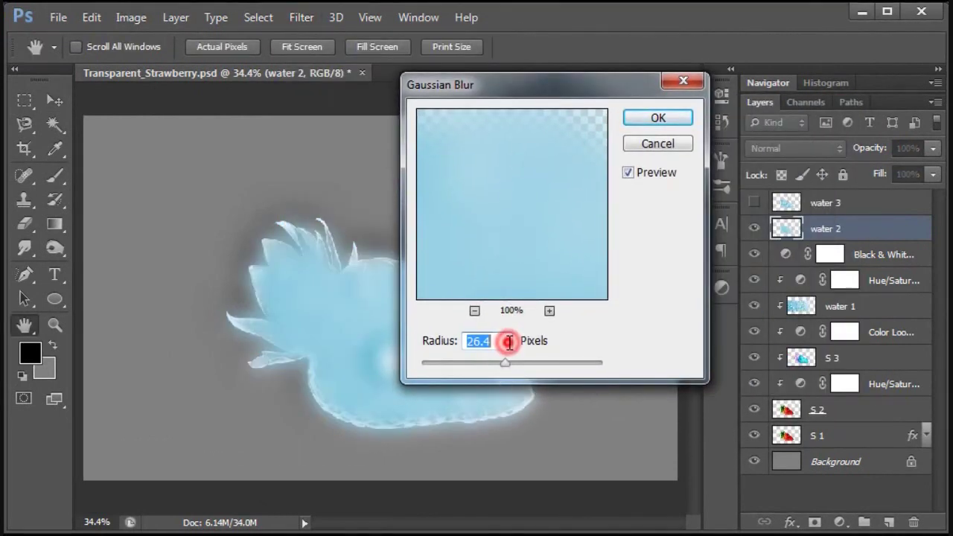
{"action": "left_click", "coordinate": [658, 118]}
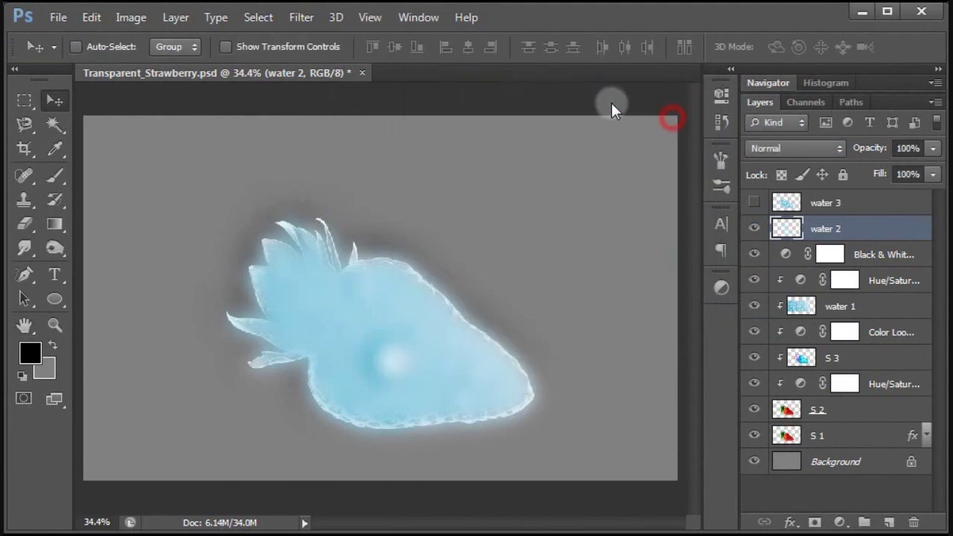
Set water 2's blend mode to Linear Burn
{"action": "left_click", "coordinate": [783, 153]}
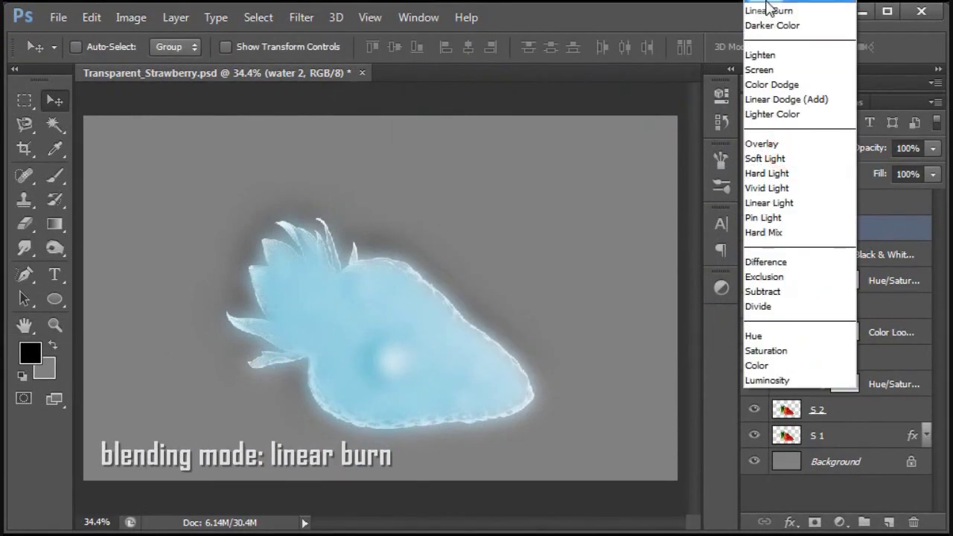
{"action": "left_click", "coordinate": [780, 15]}
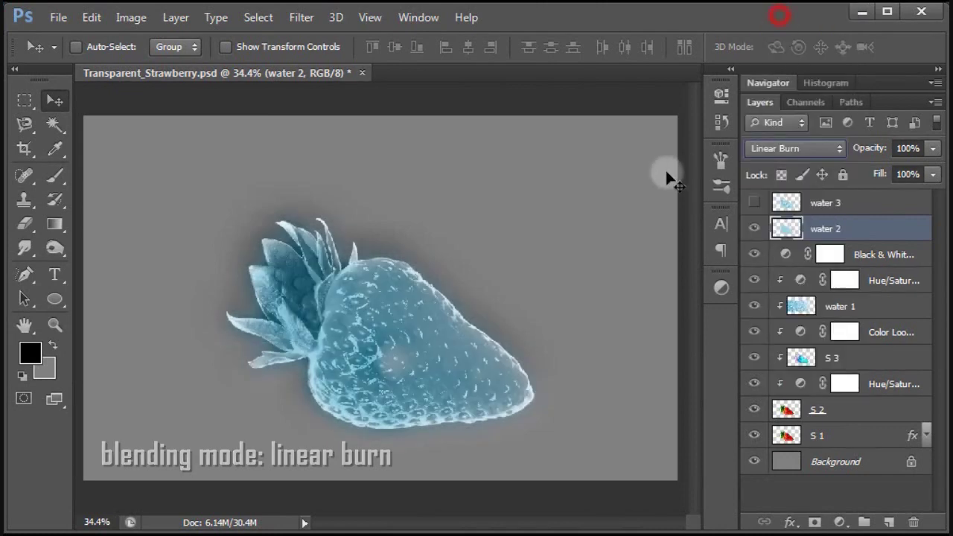
{"action": "left_click", "coordinate": [754, 229]}
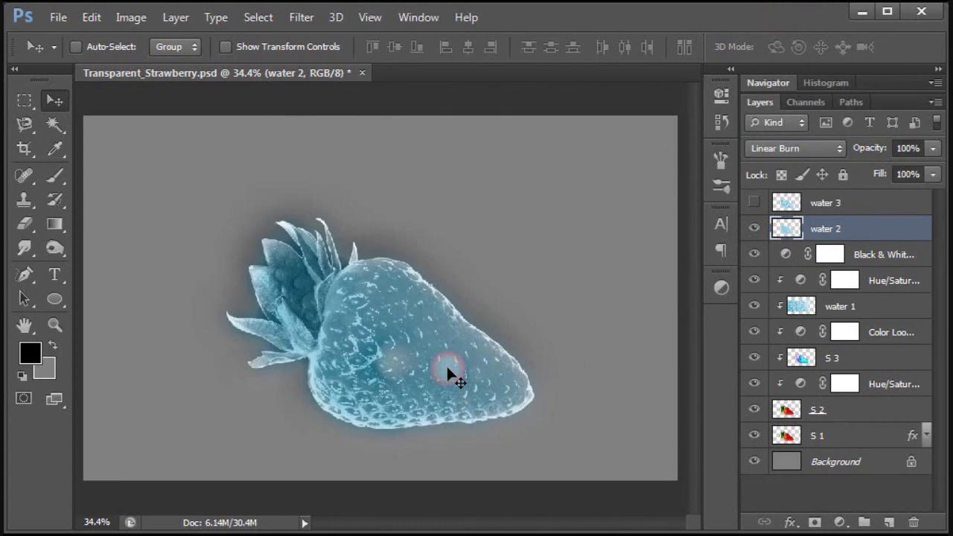
Add a Hue/Saturation layer clipped to water 2: Hue -1, Saturation +66, Lightness +81
{"action": "left_click", "coordinate": [840, 523]}
{"action": "left_click", "coordinate": [867, 303]}
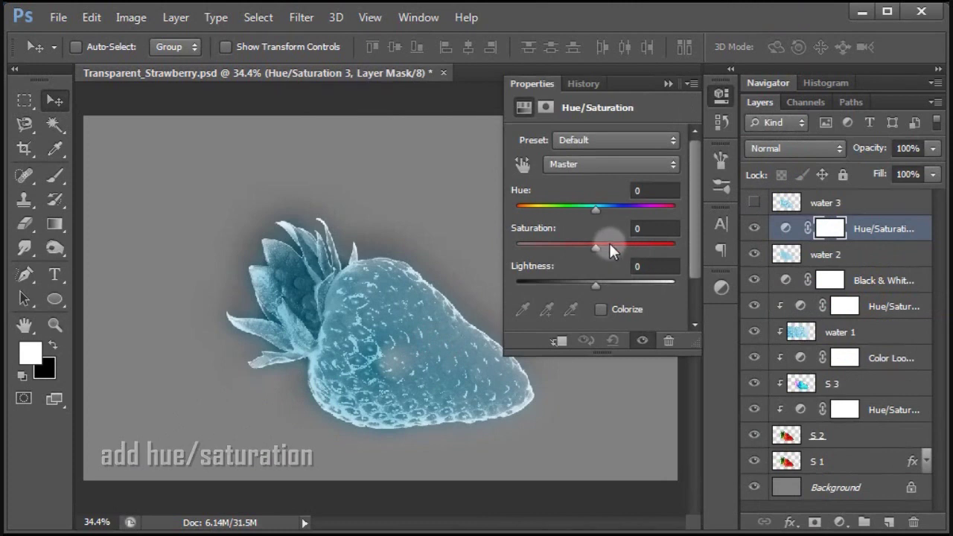
{"action": "left_click", "coordinate": [608, 245]}
{"action": "left_click", "coordinate": [599, 208]}
{"action": "left_click_drag", "start_coordinate": [601, 210], "coordinate": [591, 211]}
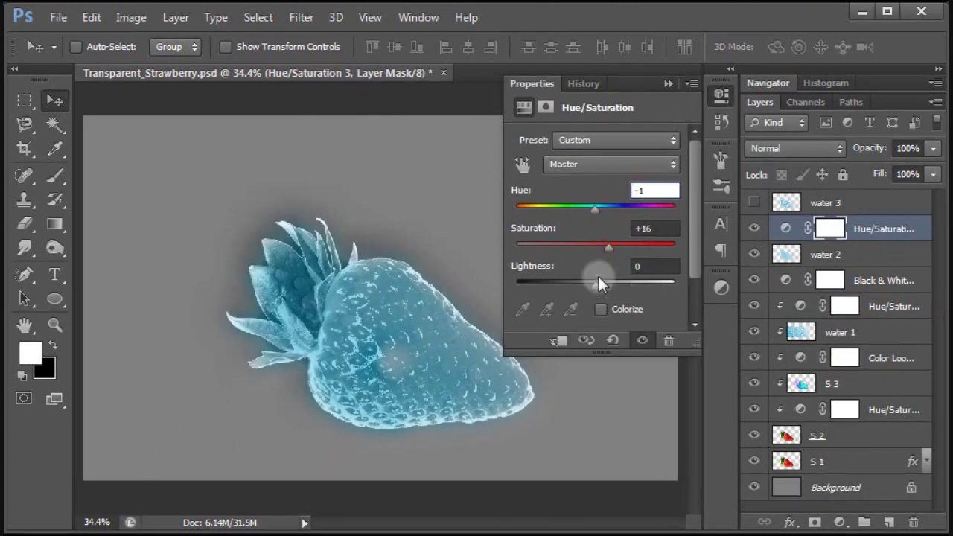
{"action": "double_click", "coordinate": [644, 229]}
{"action": "type", "text": "+66"}
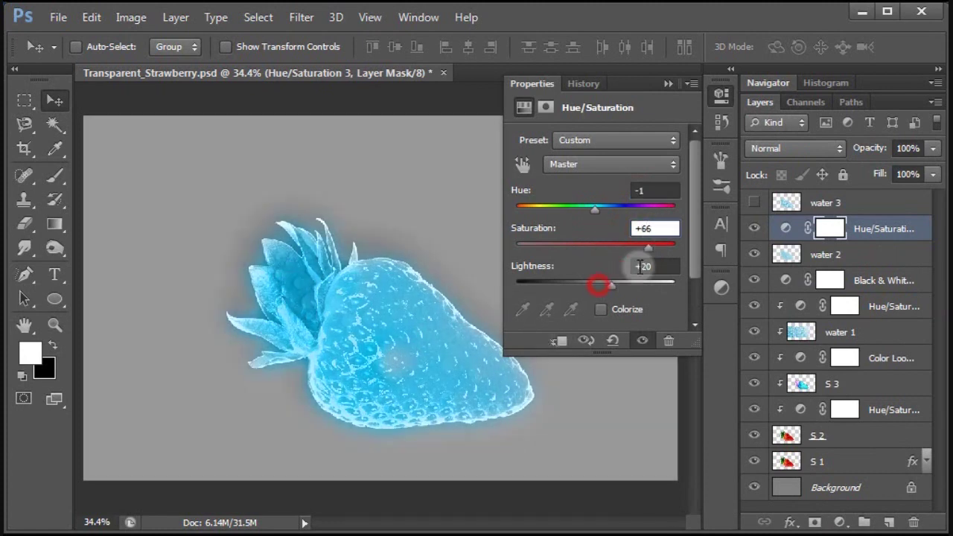
{"action": "double_click", "coordinate": [649, 266]}
{"action": "type", "text": "+81"}
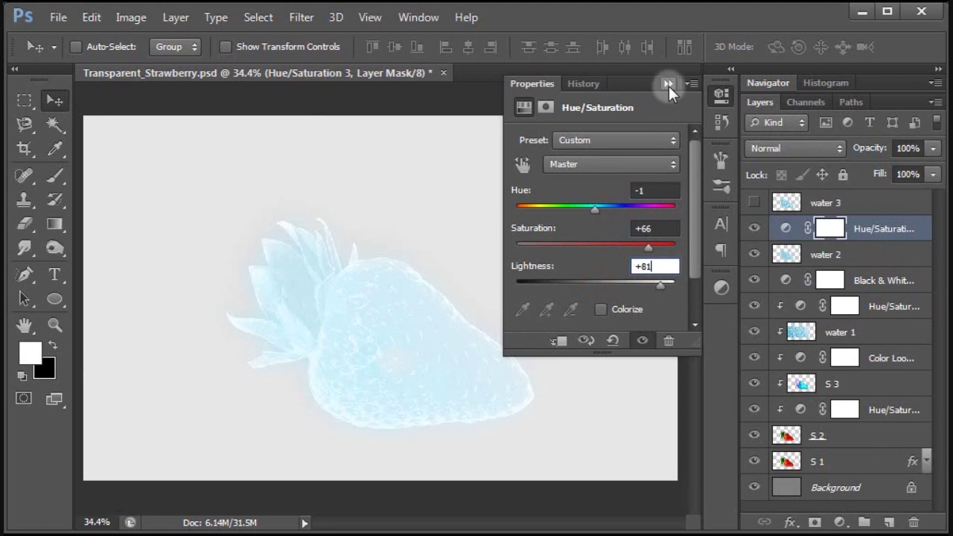
{"action": "left_click", "coordinate": [668, 85]}
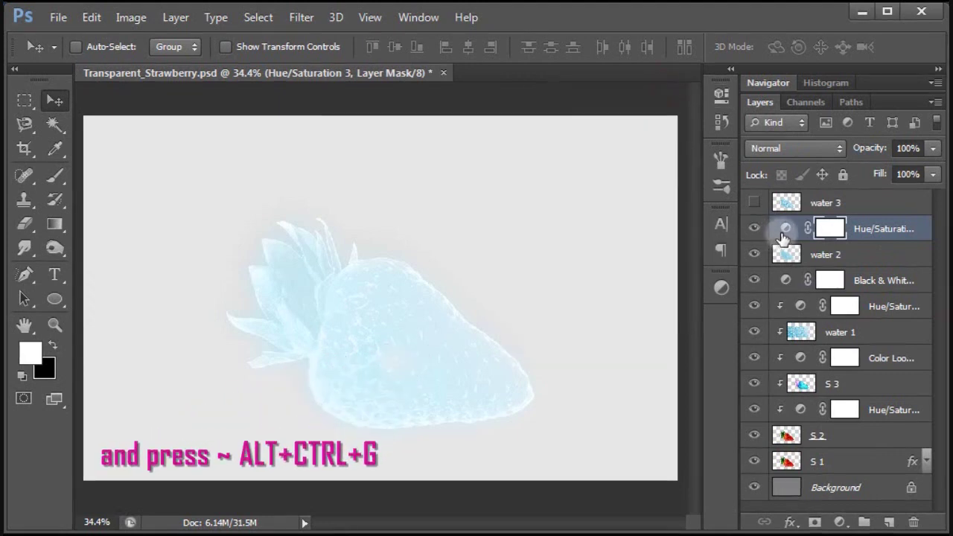
{"action": "key", "text": "ctrl+alt+g"}
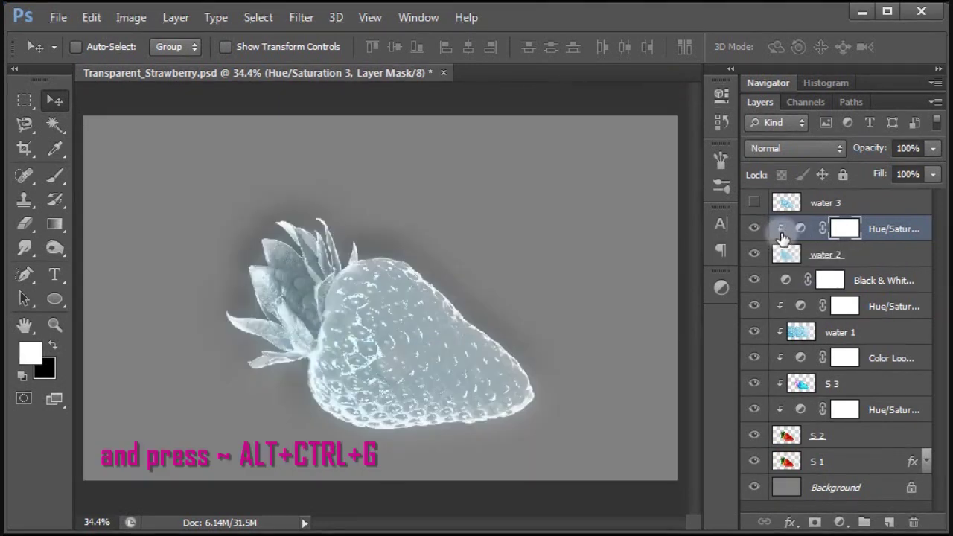
{"action": "left_click", "coordinate": [754, 229]}
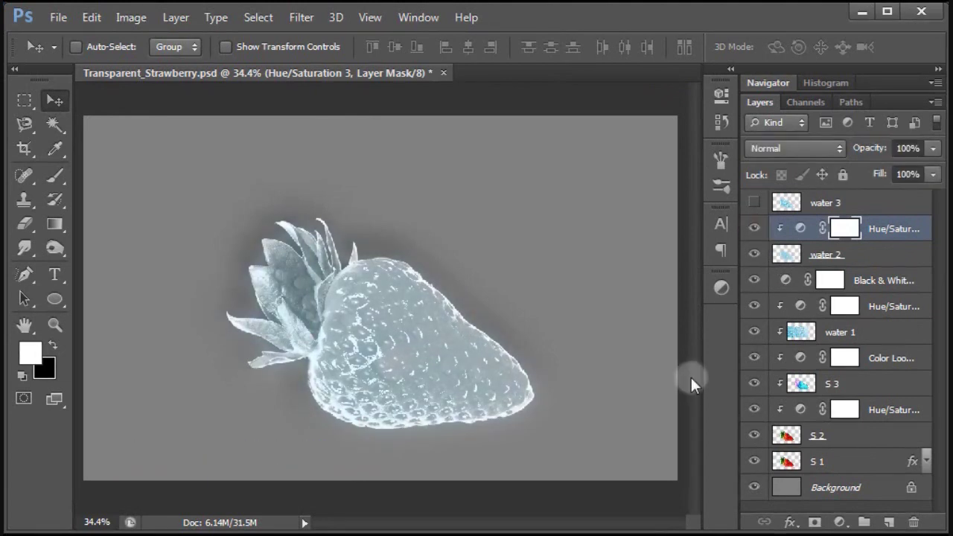
Add a Levels adjustment clipped to water 2 with black input set to 68
{"action": "left_click", "coordinate": [841, 522]}
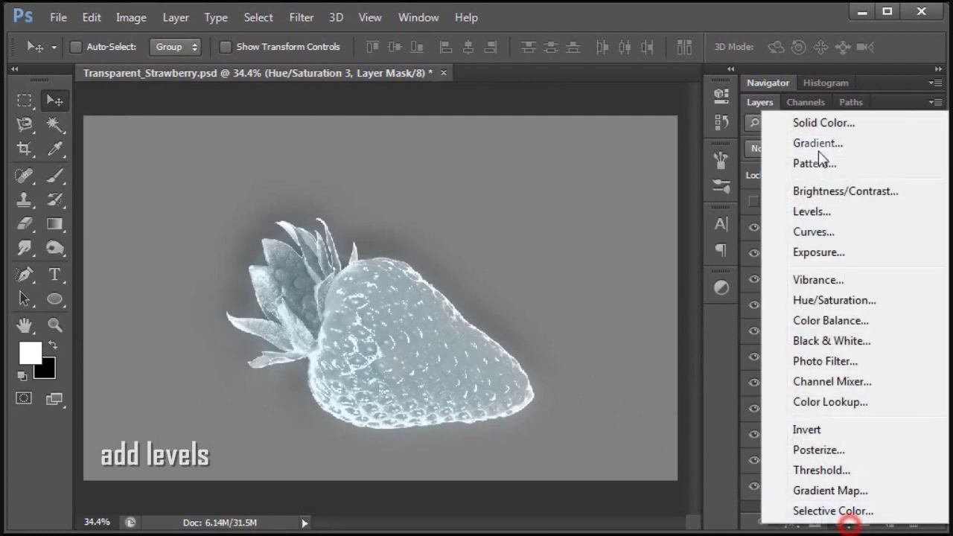
{"action": "left_click", "coordinate": [826, 212]}
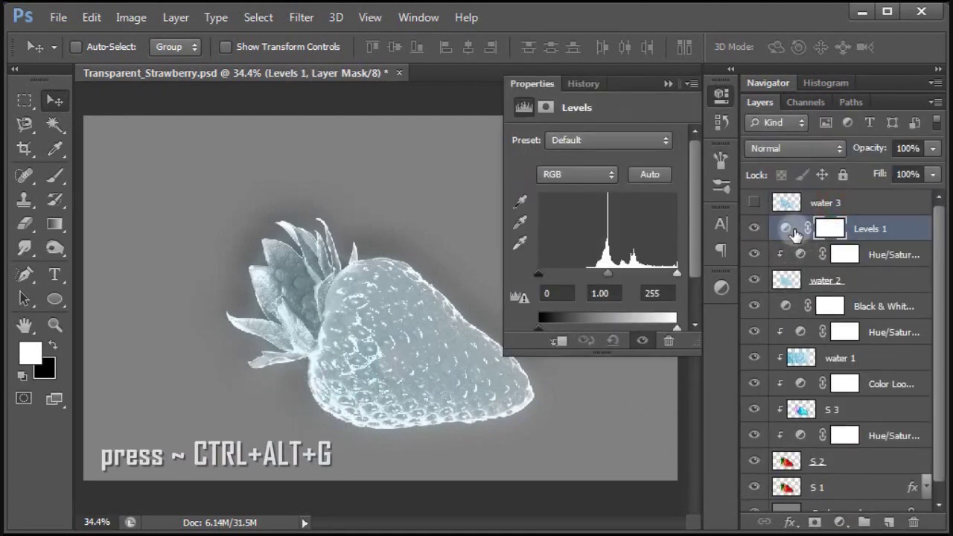
{"action": "key", "text": "ctrl+alt+g"}
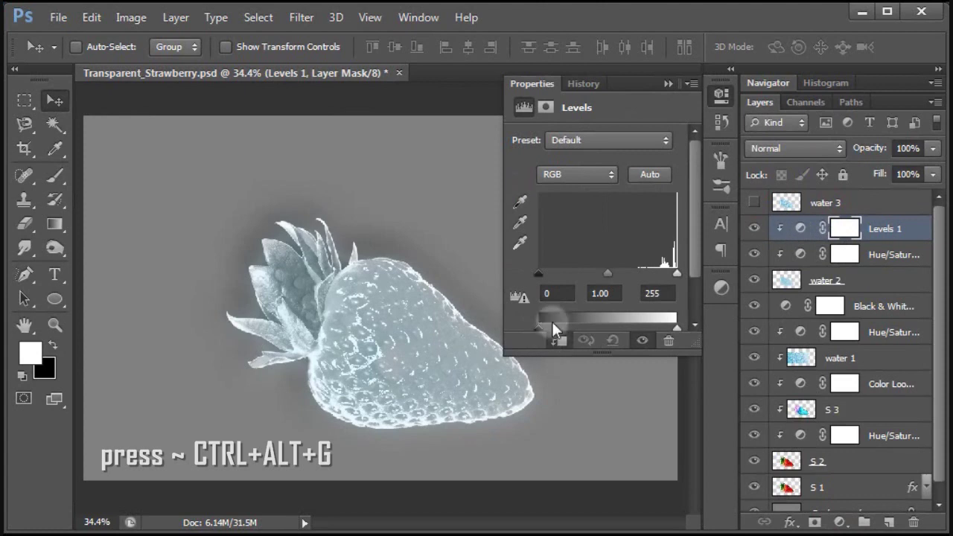
{"action": "mouse_move", "coordinate": [539, 273]}
{"action": "left_mouse_down"}
{"action": "mouse_move", "coordinate": [566, 273]}
{"action": "mouse_move", "coordinate": [546, 294]}
{"action": "left_mouse_up"}
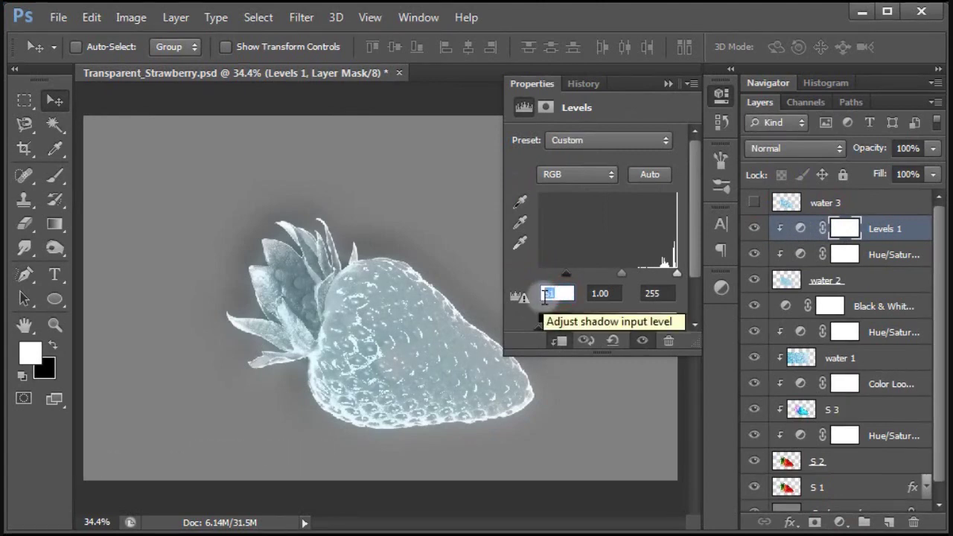
{"action": "type", "text": "5"}
{"action": "left_click", "coordinate": [645, 140]}
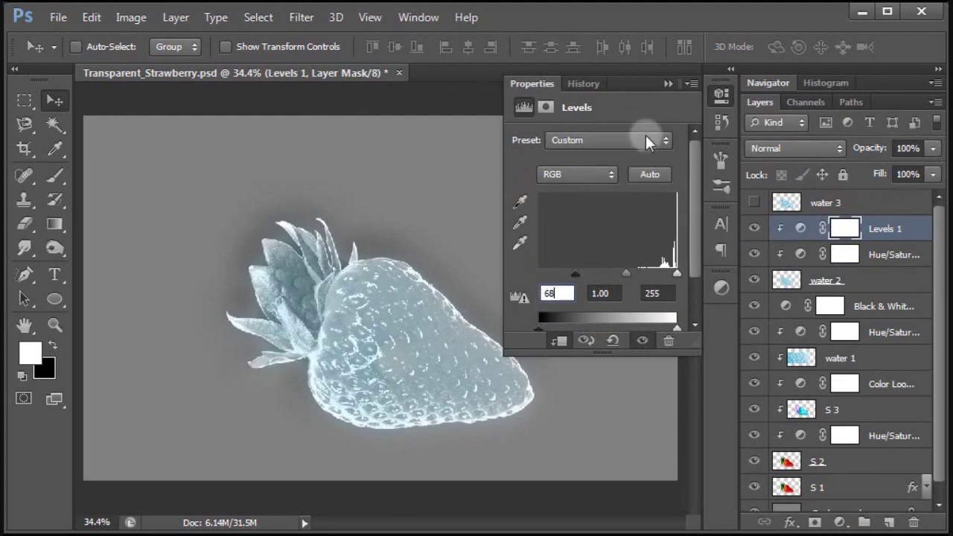
{"action": "left_click", "coordinate": [667, 84]}
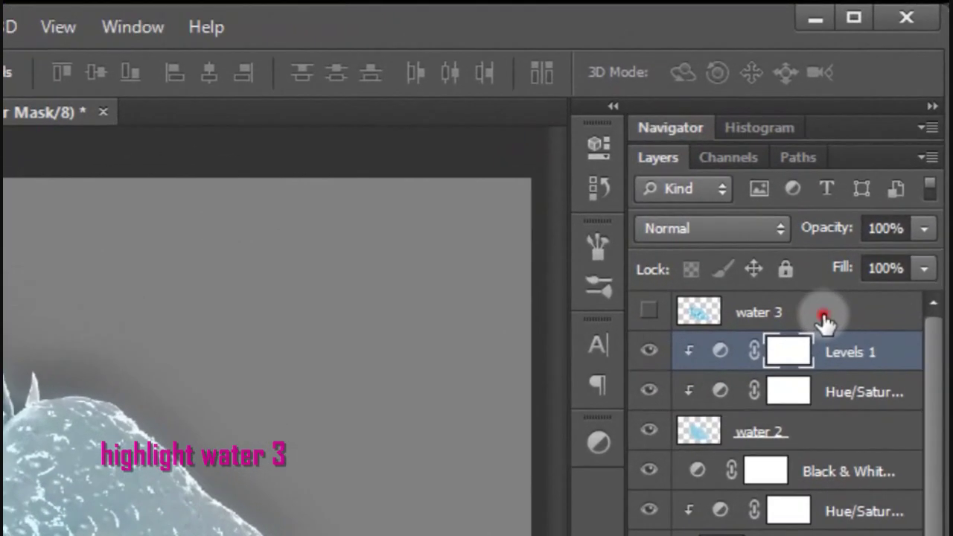
Show water 3 and blend it in Lighten mode at 73% opacity
{"action": "left_click", "coordinate": [823, 321]}
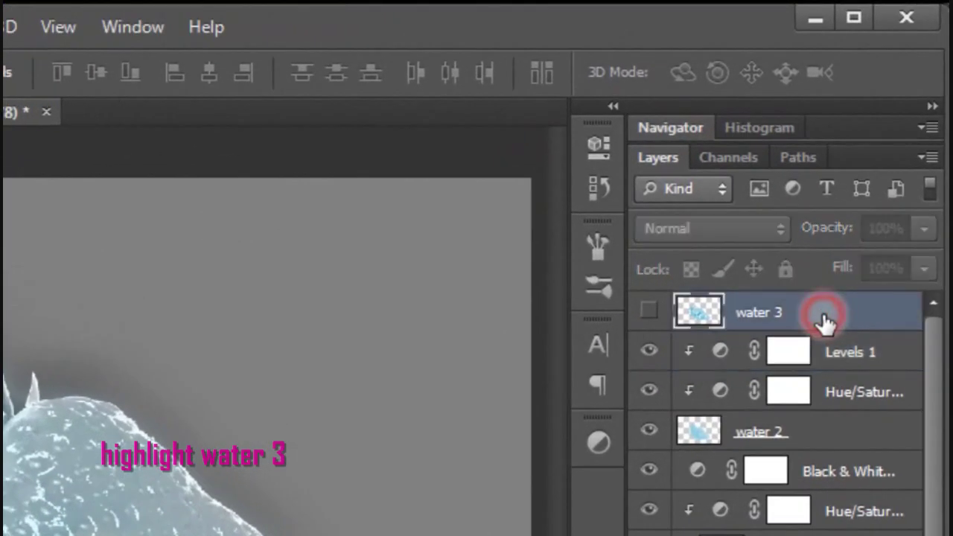
{"action": "left_click", "coordinate": [652, 313]}
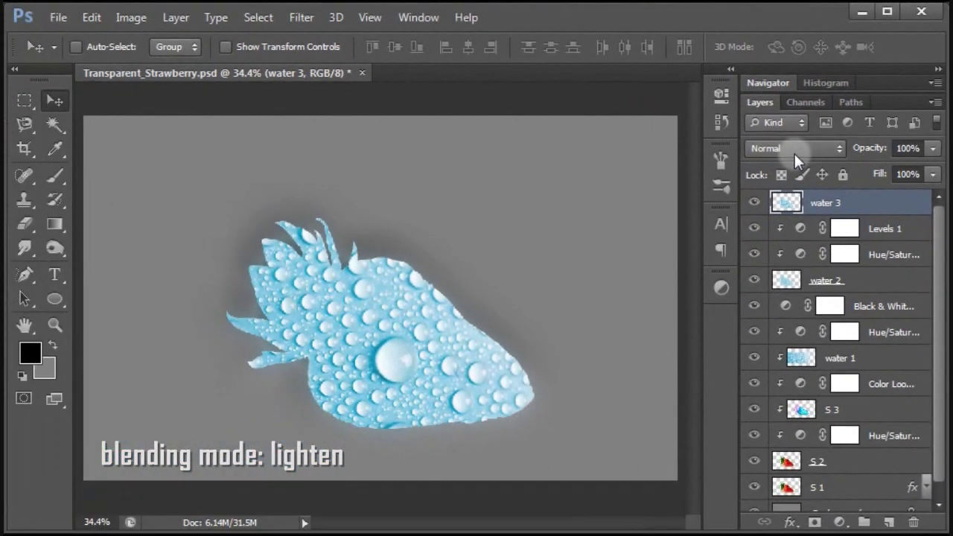
{"action": "left_click", "coordinate": [794, 153]}
{"action": "left_click", "coordinate": [787, 57]}
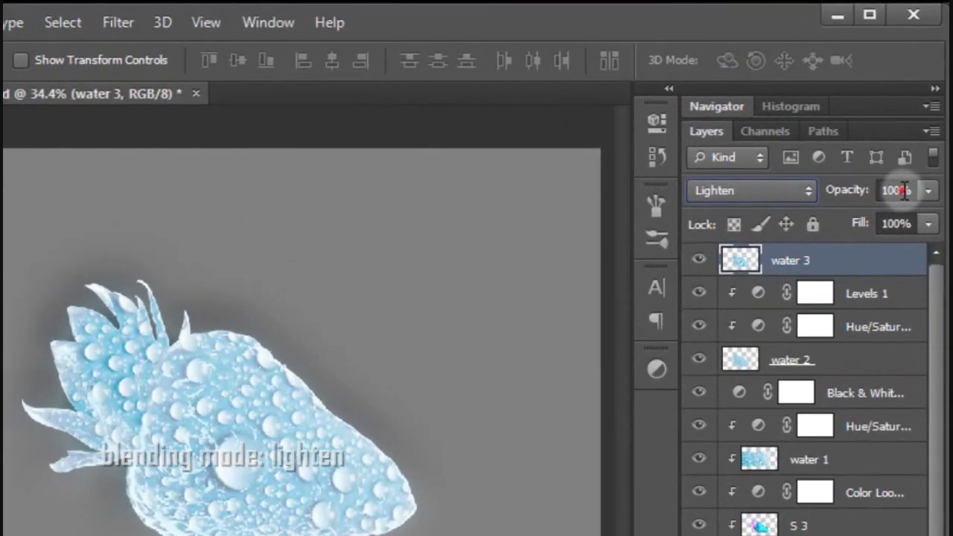
{"action": "left_click", "coordinate": [903, 146]}
{"action": "type", "text": "73"}
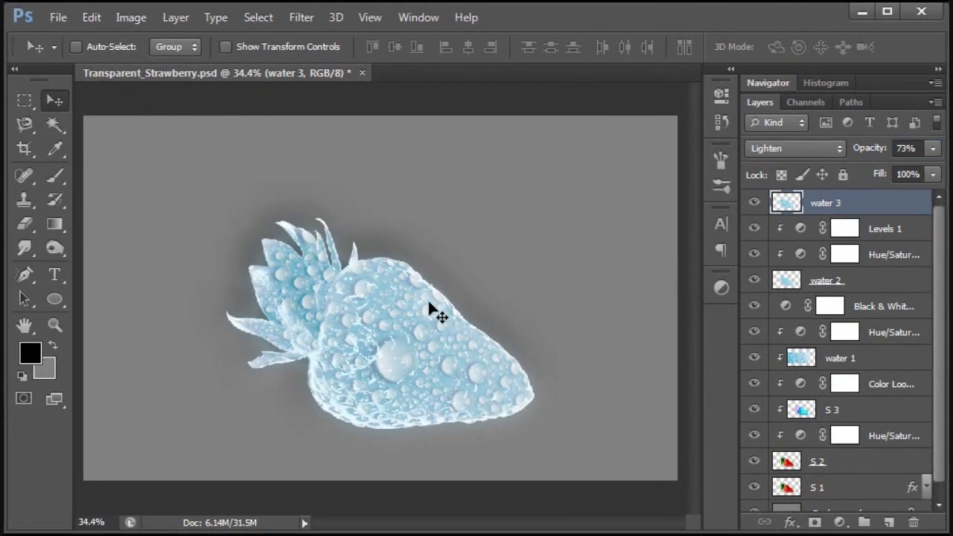
Add a Hue/Saturation layer clipped to water 3 with slightly lowered Saturation
{"action": "left_click", "coordinate": [839, 523]}
{"action": "left_click", "coordinate": [834, 298]}
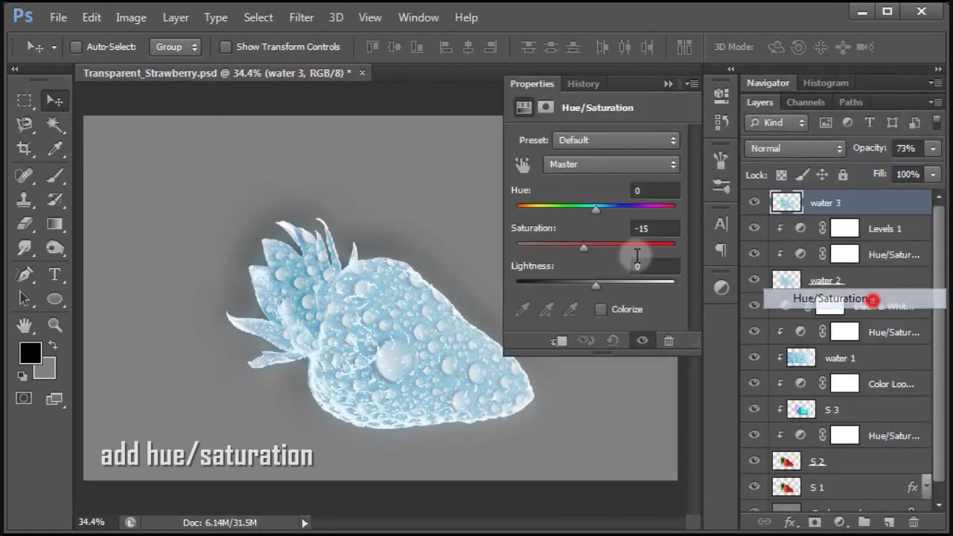
{"action": "left_click_drag", "start_coordinate": [818, 300], "coordinate": [783, 212]}
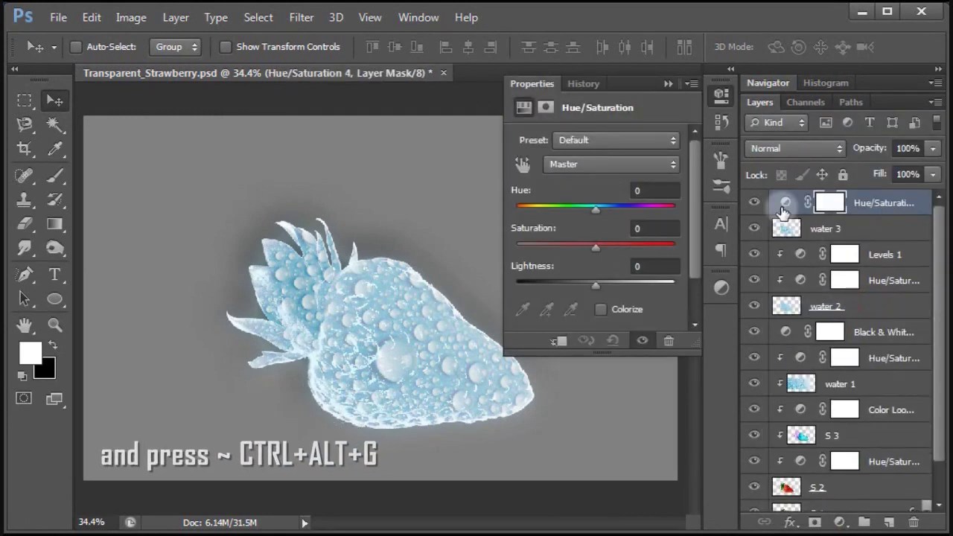
{"action": "key", "text": "ctrl+alt+g"}
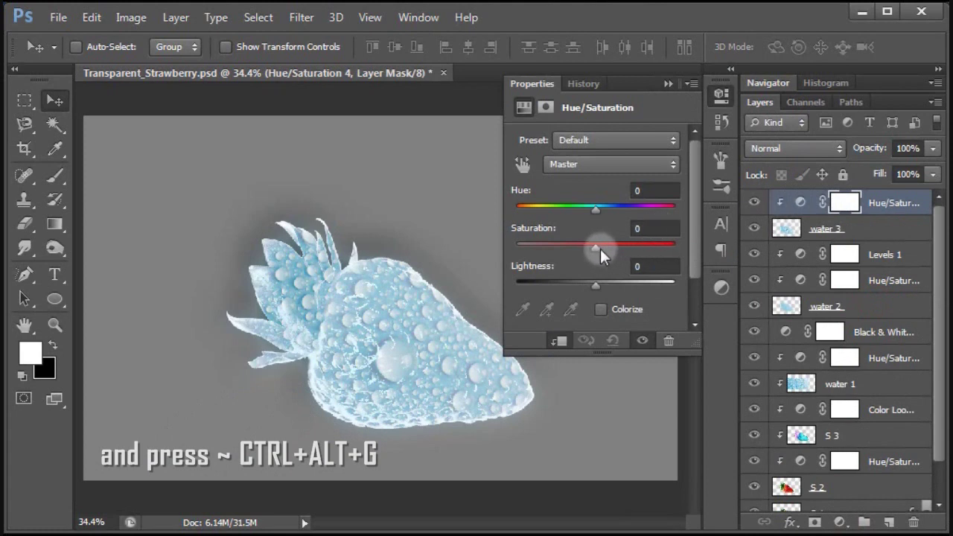
{"action": "left_click", "coordinate": [582, 249]}
{"action": "left_click", "coordinate": [642, 228]}
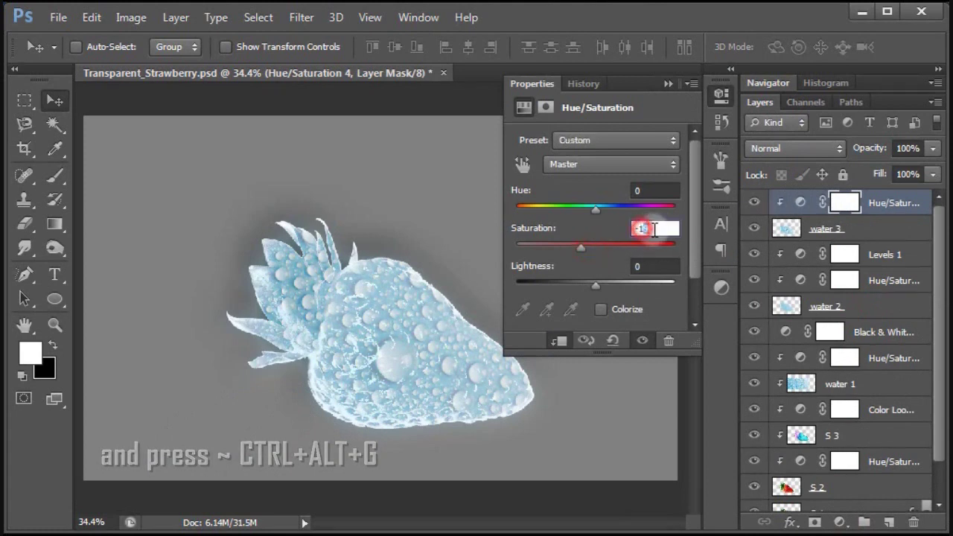
{"action": "left_click", "coordinate": [667, 84]}
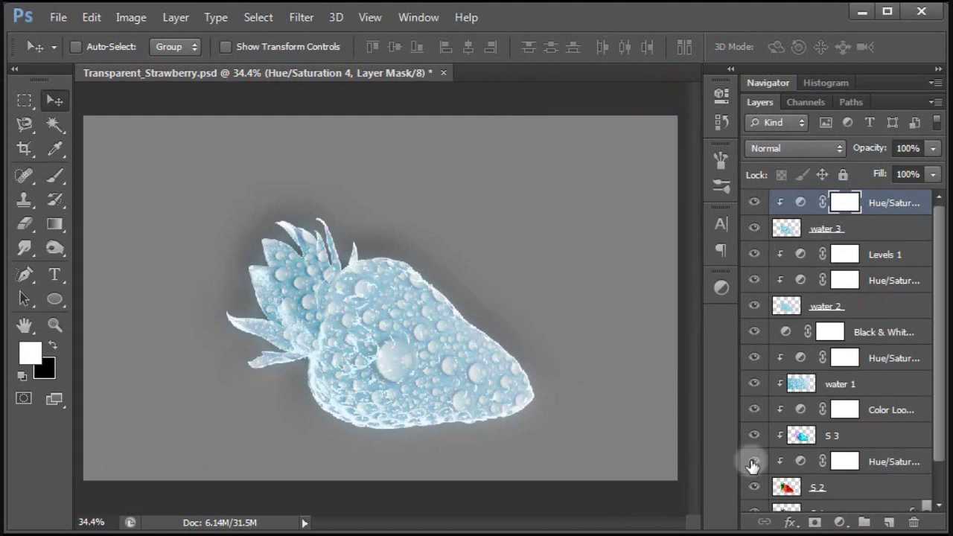
Add a Levels adjustment at the top of the stack with black input 39
{"action": "left_click", "coordinate": [839, 521]}
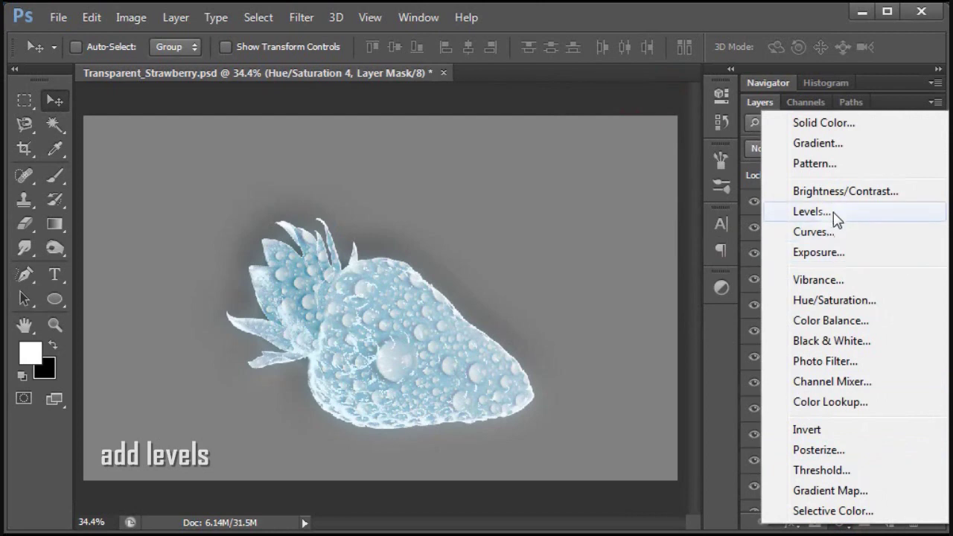
{"action": "left_click", "coordinate": [833, 216]}
{"action": "left_click_drag", "start_coordinate": [541, 274], "coordinate": [554, 273]}
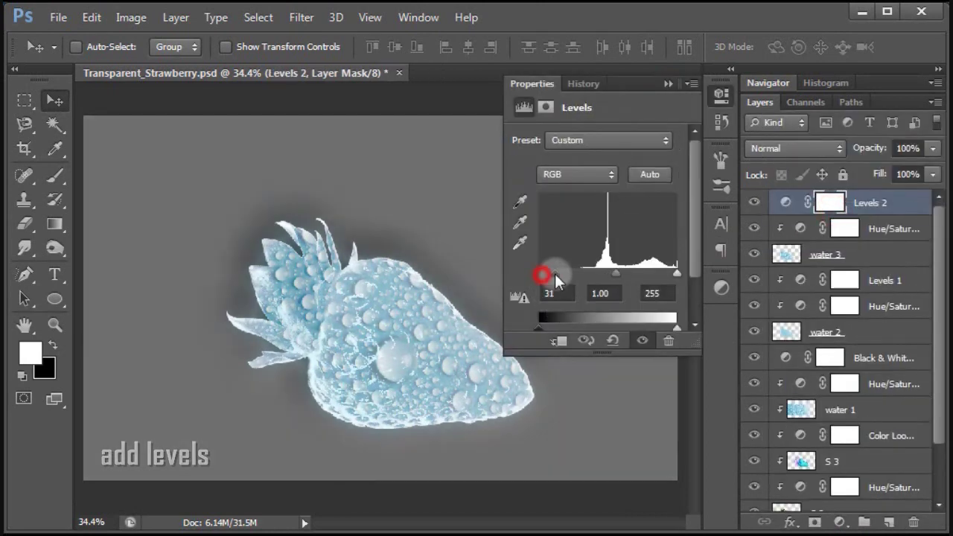
{"action": "left_click", "coordinate": [548, 293]}
{"action": "type", "text": "3"}
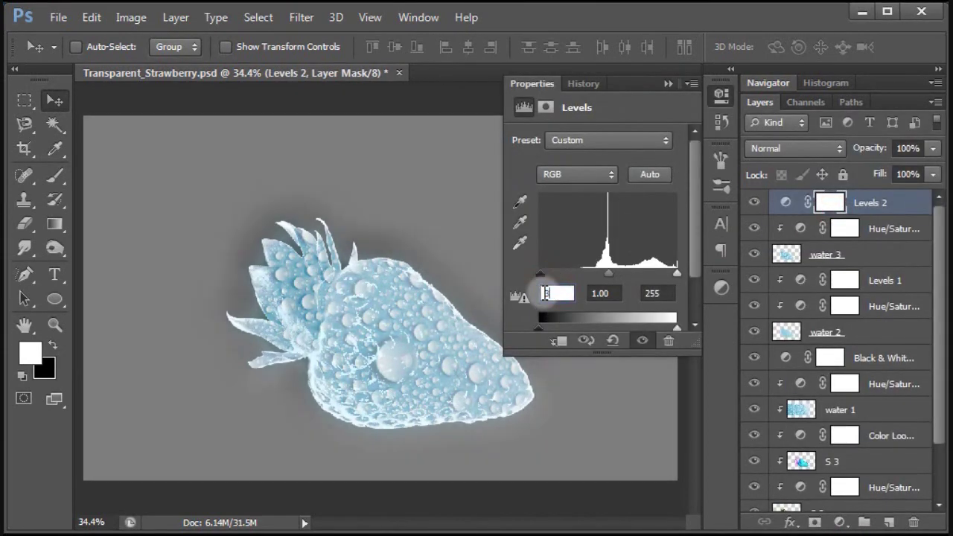
{"action": "type", "text": "9"}
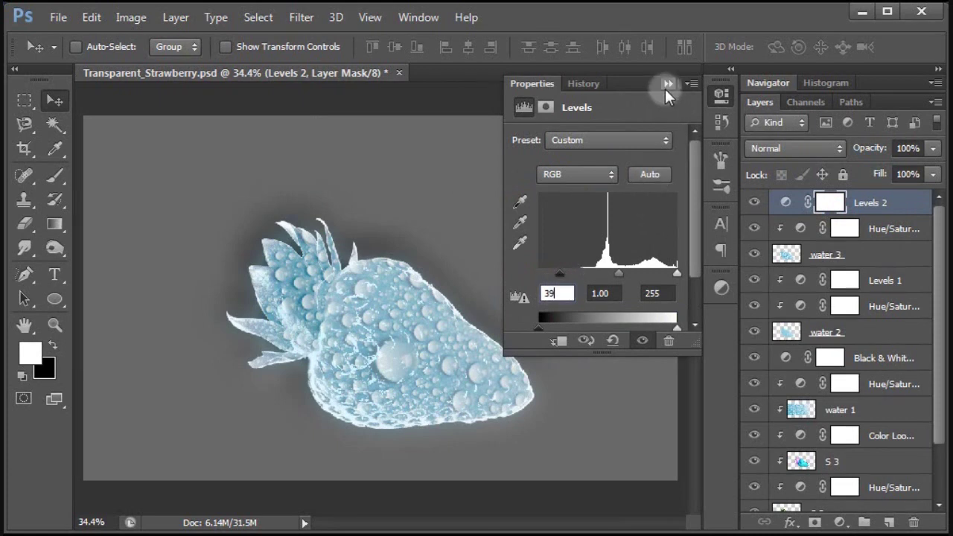
{"action": "left_click", "coordinate": [665, 89]}
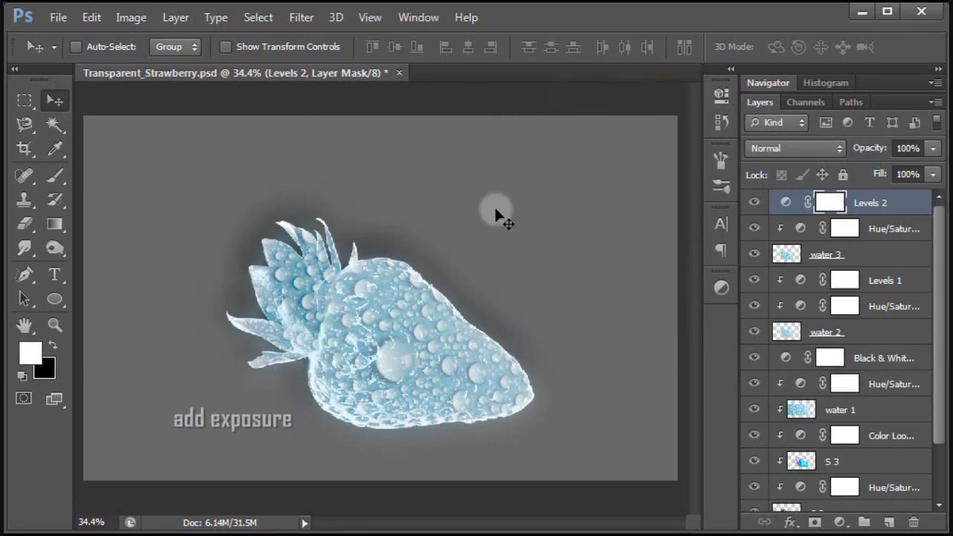
Add an Exposure adjustment: exposure +0.07, offset -0.0522, gamma about 0.90
{"action": "left_click", "coordinate": [841, 522]}
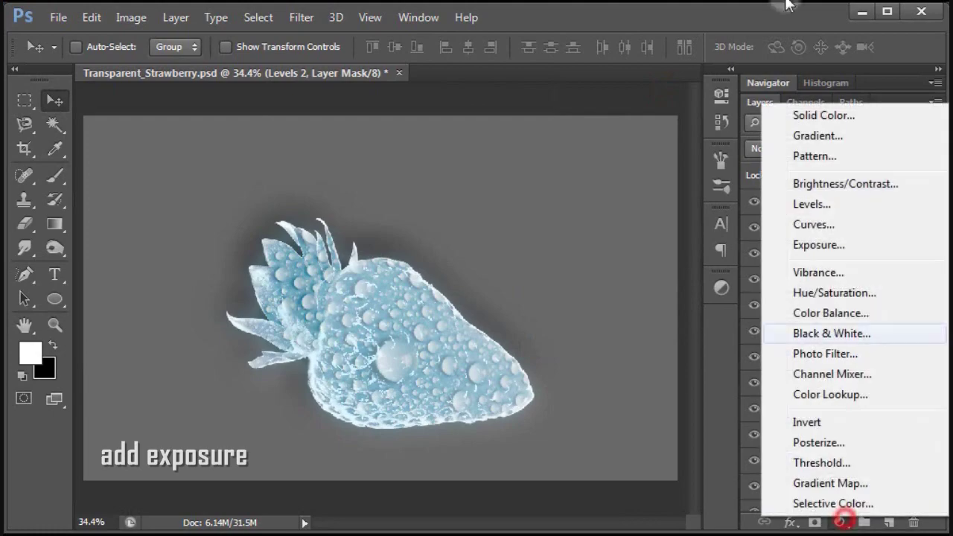
{"action": "left_click", "coordinate": [863, 246]}
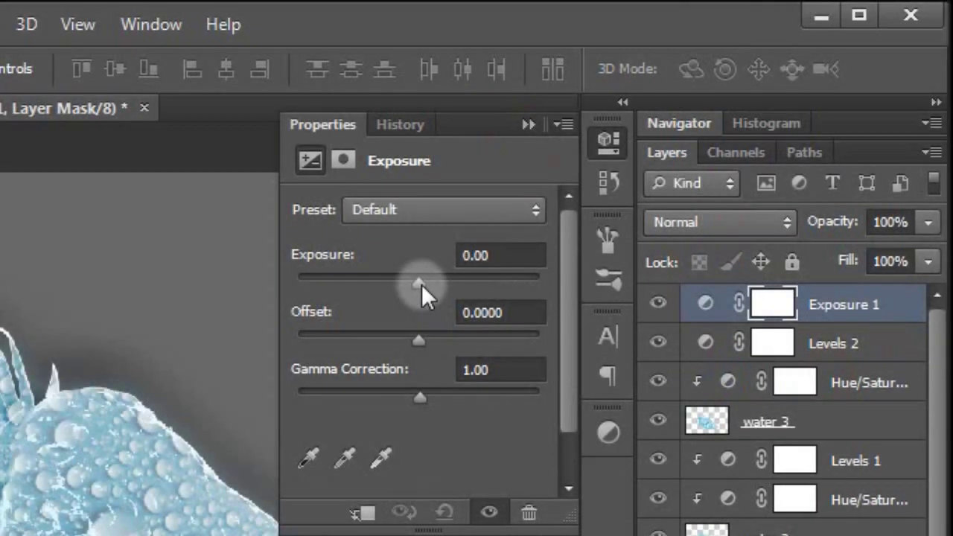
{"action": "left_click_drag", "start_coordinate": [597, 189], "coordinate": [602, 189]}
{"action": "left_click", "coordinate": [485, 256]}
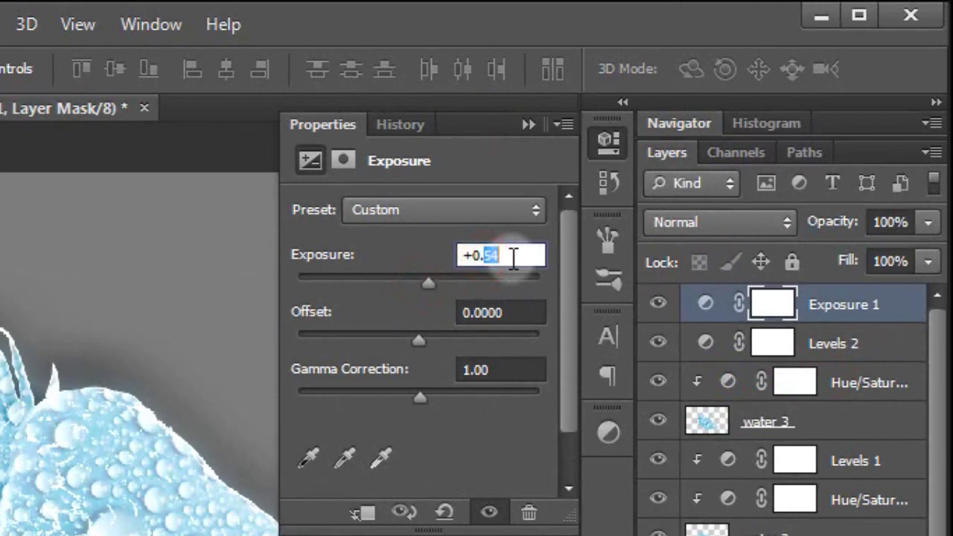
{"action": "type", "text": "07"}
{"action": "left_click_drag", "start_coordinate": [420, 338], "coordinate": [409, 339]}
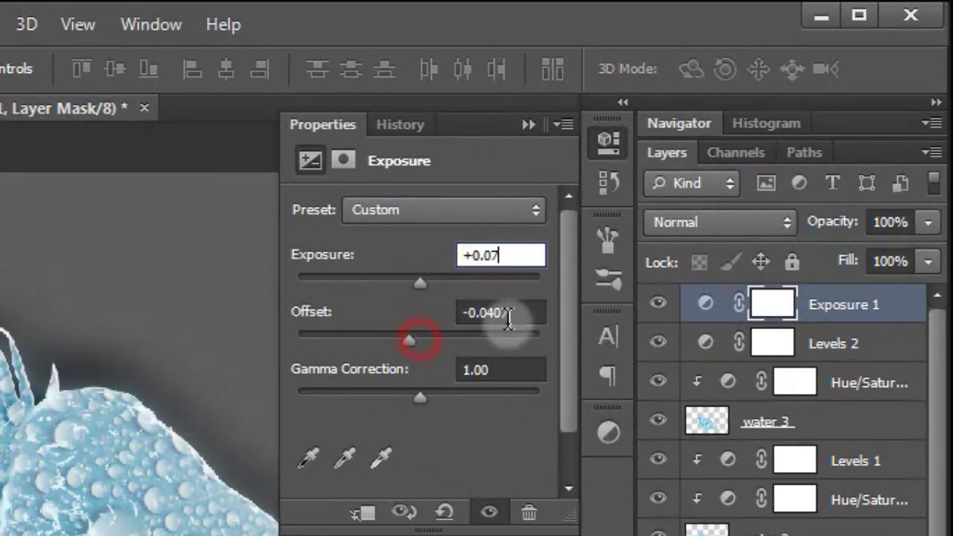
{"action": "left_click_drag", "start_coordinate": [487, 312], "coordinate": [535, 315]}
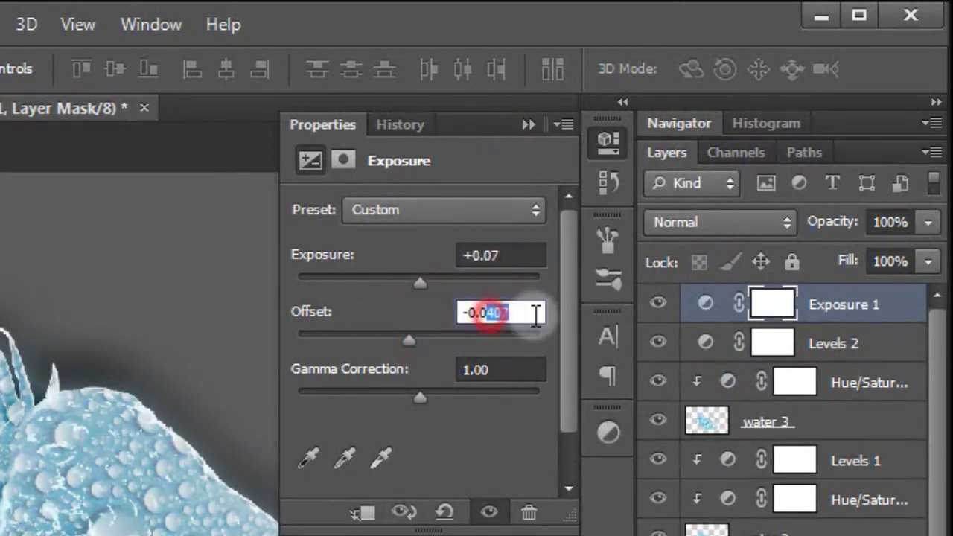
{"action": "type", "text": "22"}
{"action": "left_click_drag", "start_coordinate": [420, 395], "coordinate": [428, 396]}
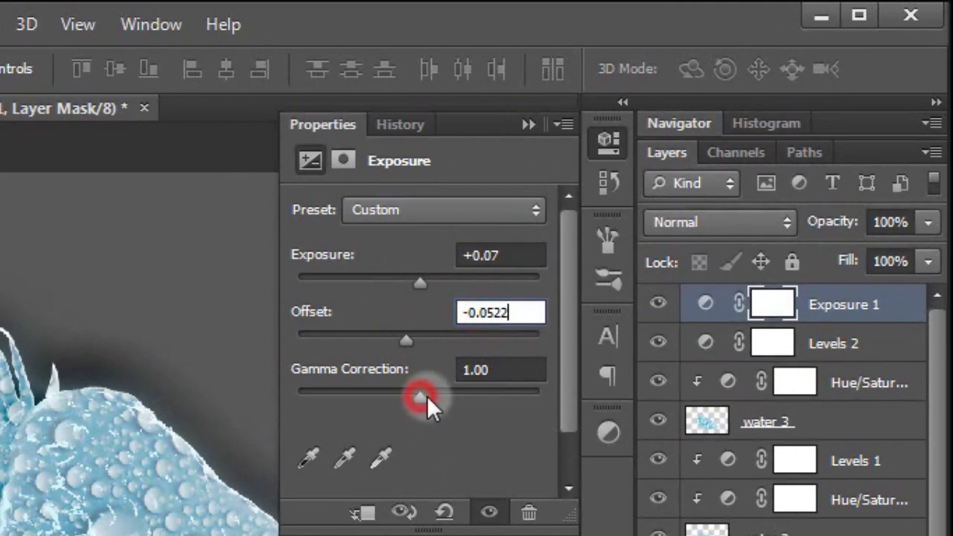
{"action": "left_click_drag", "start_coordinate": [482, 369], "coordinate": [508, 368]}
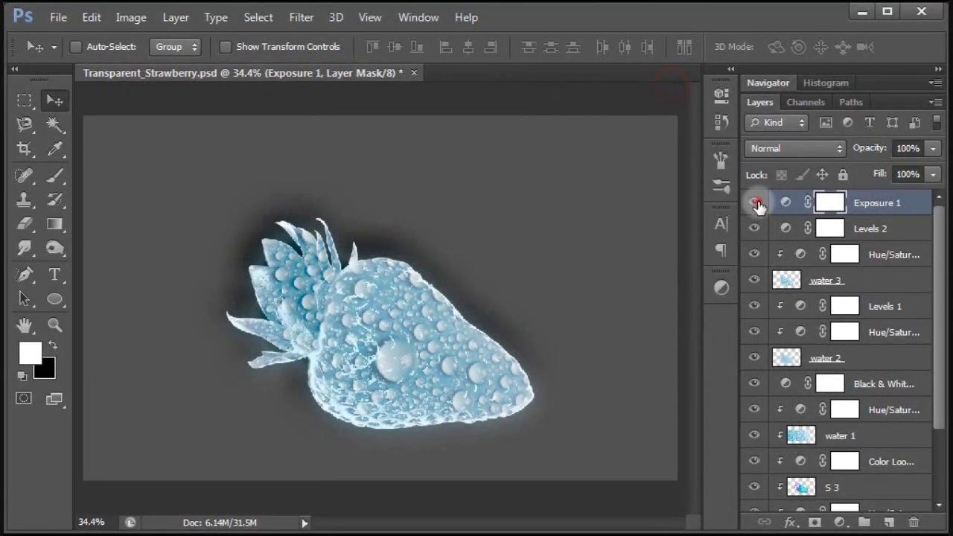
{"action": "left_click", "coordinate": [755, 203]}
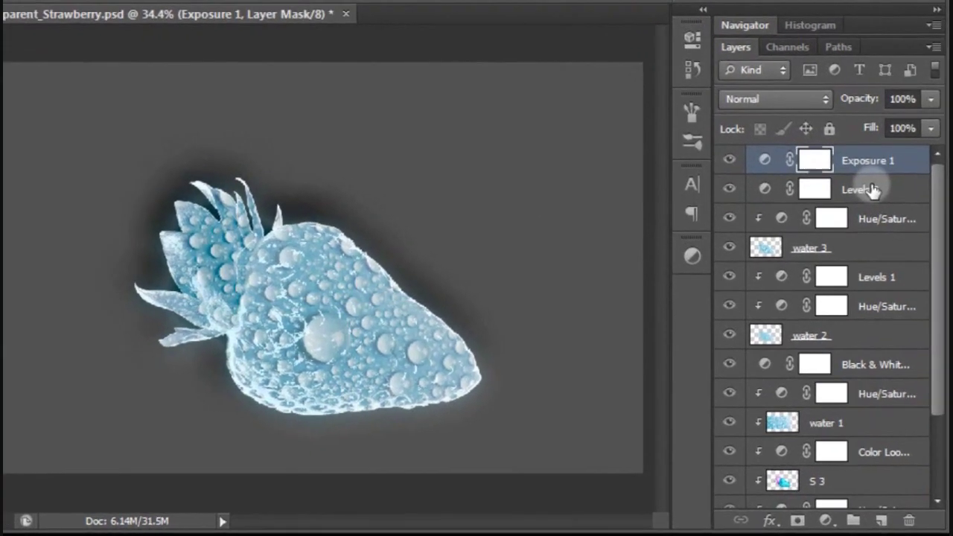
Group all strawberry layers down to S 1 into a group named stawberry
{"action": "scroll", "coordinate": [929, 232], "scroll_direction": "down", "scroll_amount": 3}
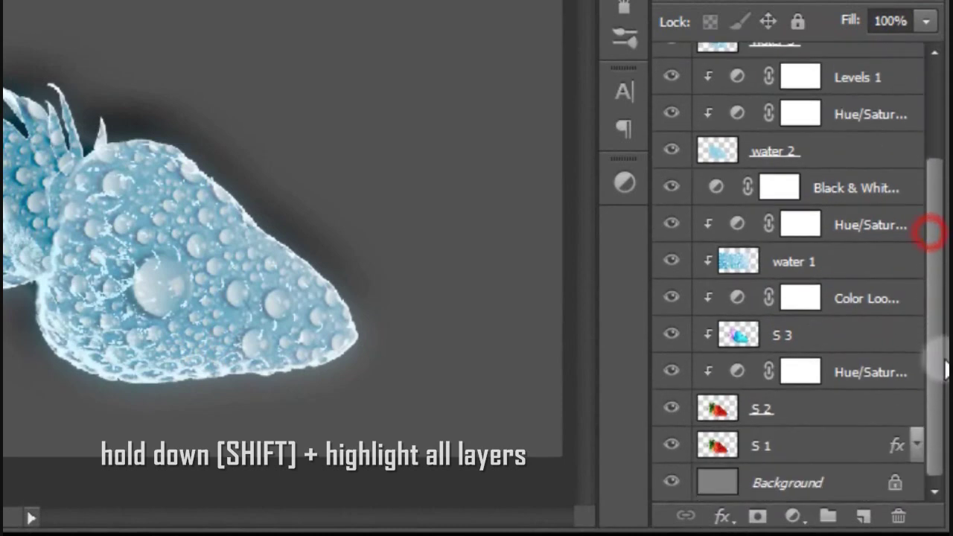
{"action": "left_click", "coordinate": [851, 449], "text": "shift"}
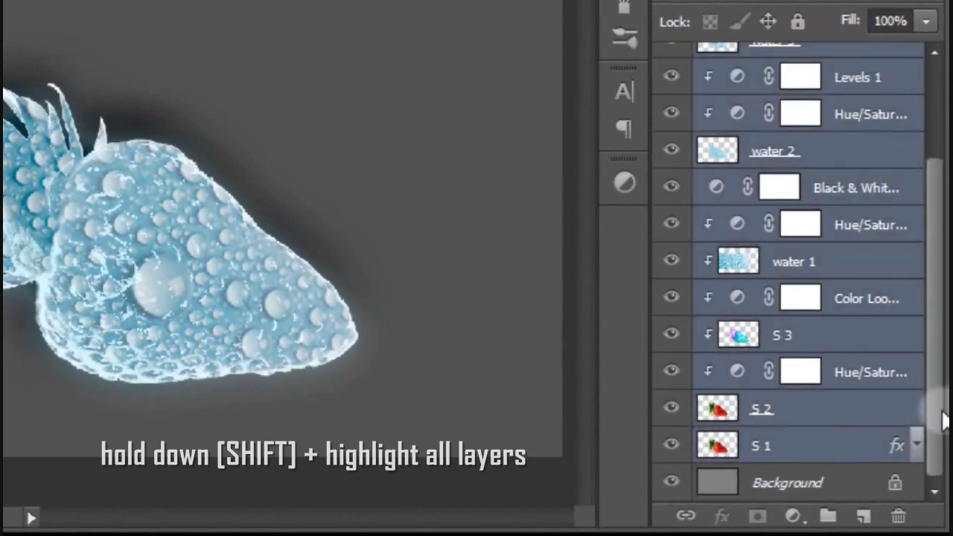
{"action": "left_click_drag", "start_coordinate": [943, 420], "coordinate": [930, 253]}
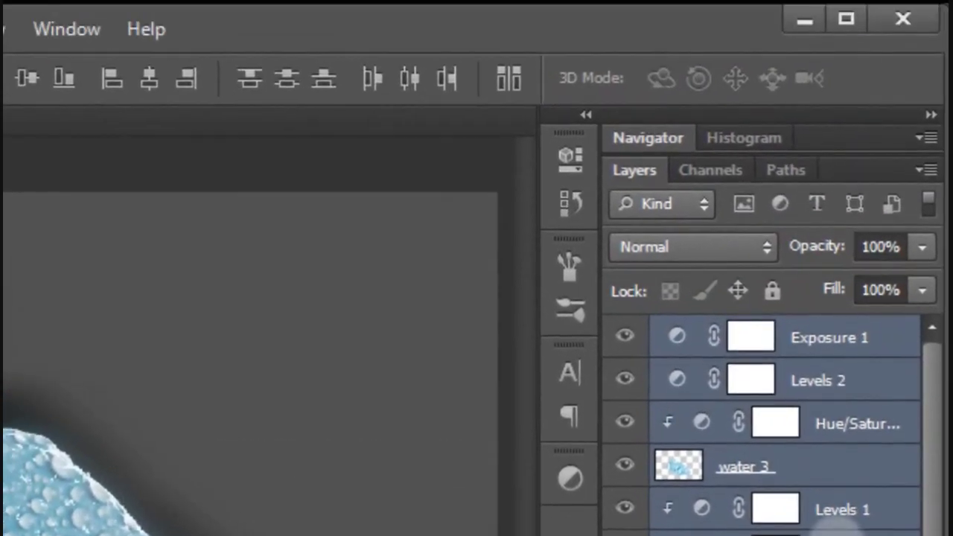
{"action": "key", "text": "ctrl+g"}
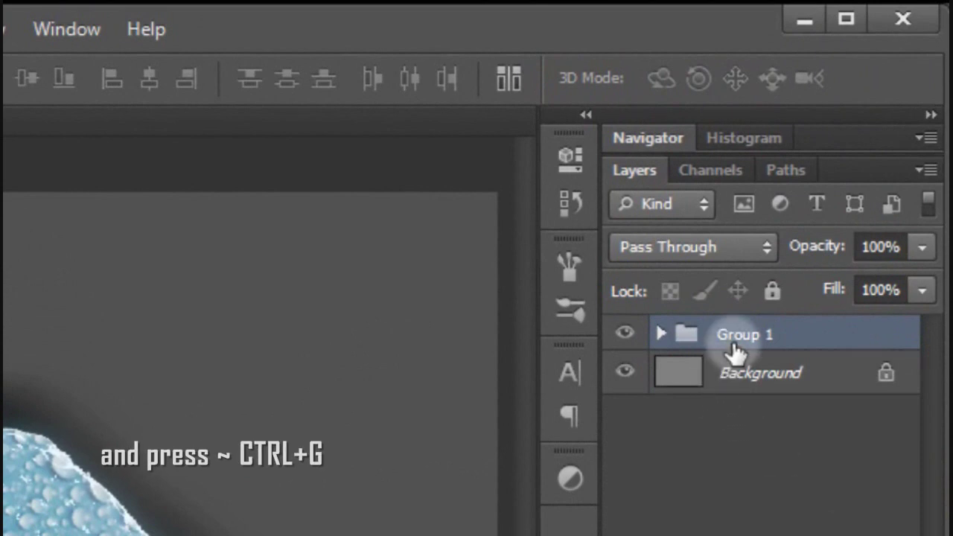
{"action": "double_click", "coordinate": [734, 343]}
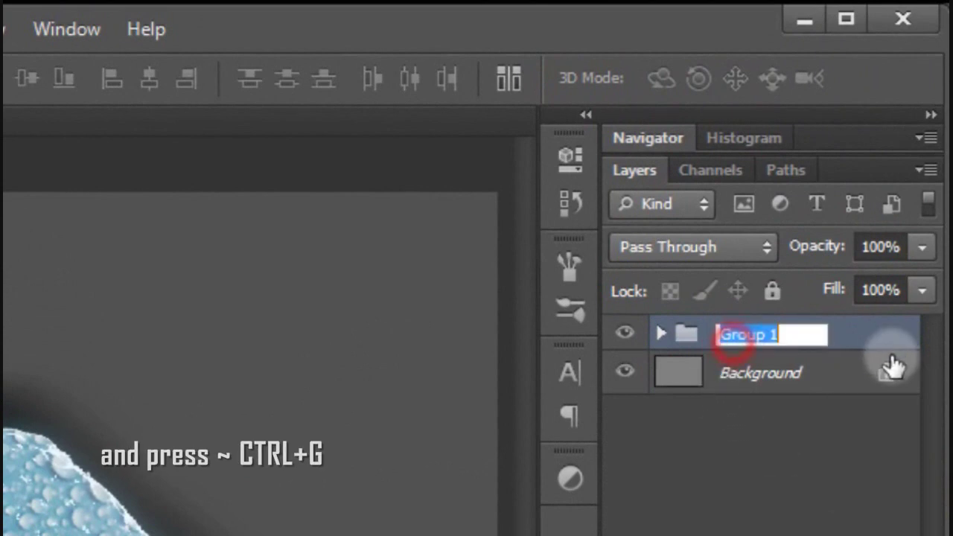
{"action": "type", "text": "stawberry"}
{"action": "left_click", "coordinate": [850, 335]}
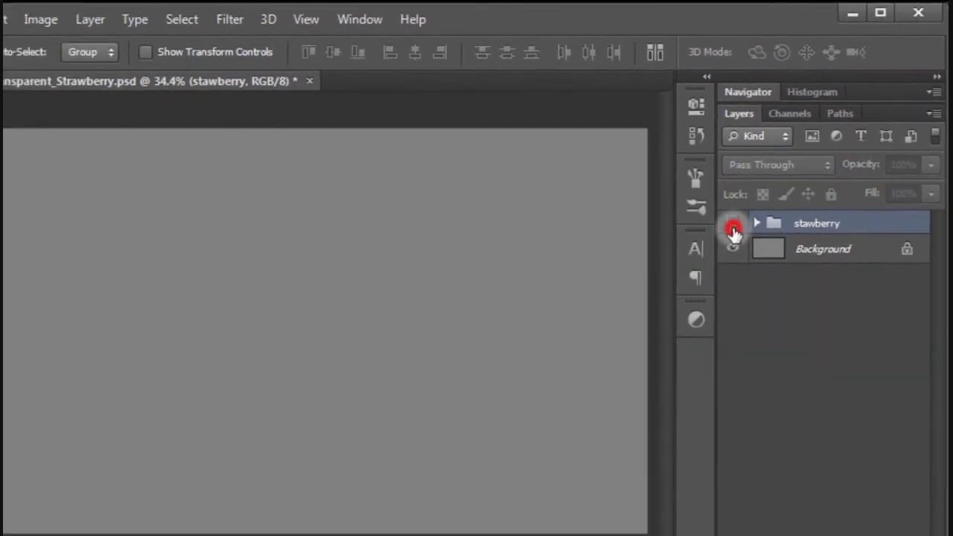
{"action": "left_click", "coordinate": [754, 207]}
{"action": "left_click", "coordinate": [791, 308]}
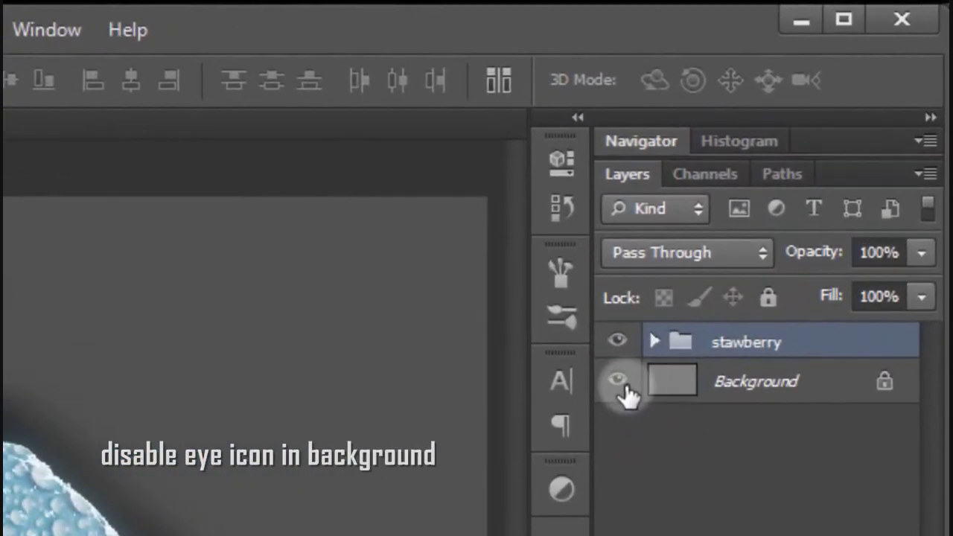
Stamp a merged Layer 1 with Background hidden and place it below the stawberry group
{"action": "left_click", "coordinate": [618, 381]}
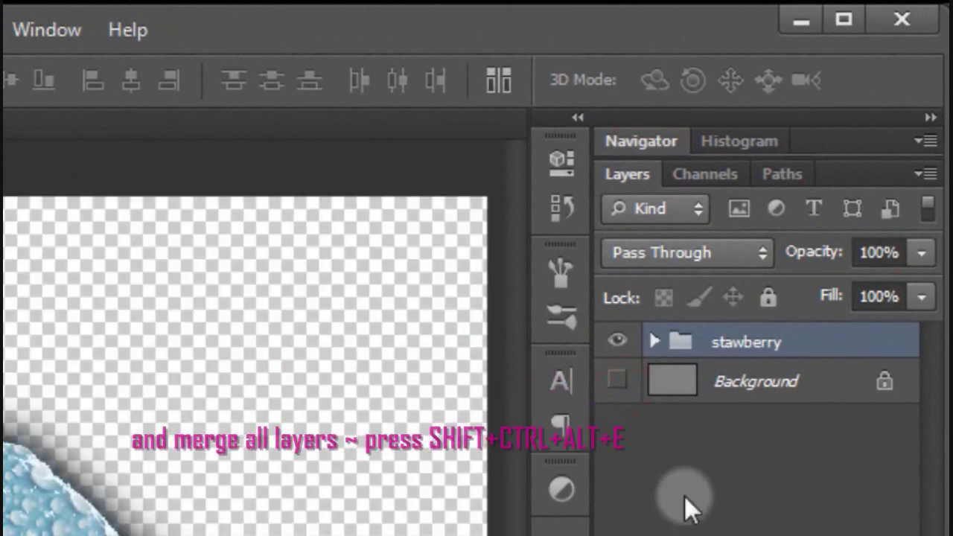
{"action": "key", "text": "ctrl+alt+shift+e"}
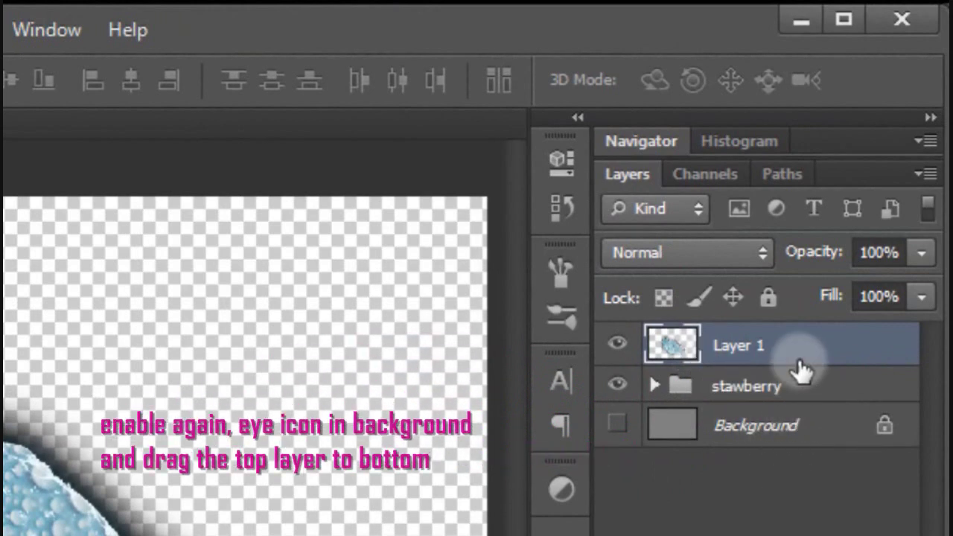
{"action": "left_click", "coordinate": [617, 423]}
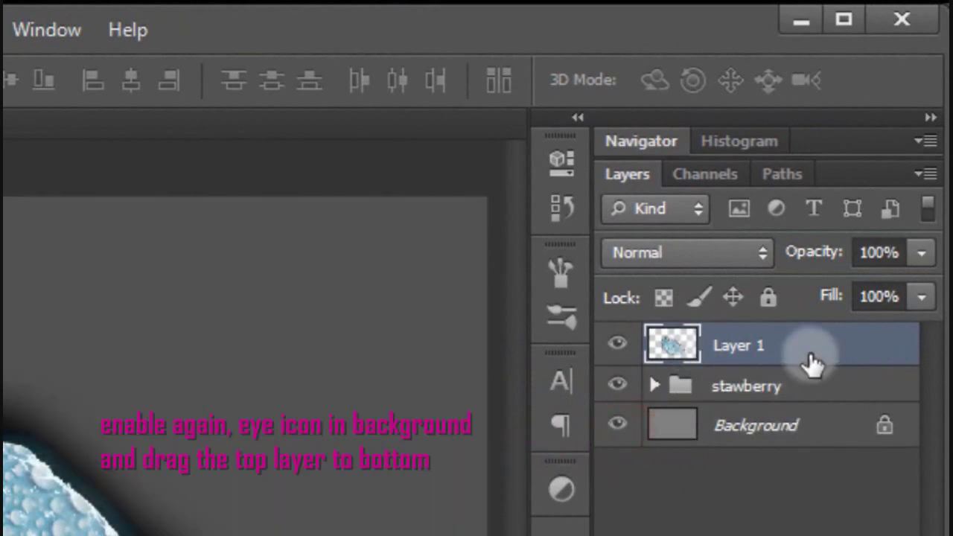
{"action": "left_click_drag", "start_coordinate": [808, 353], "coordinate": [794, 400]}
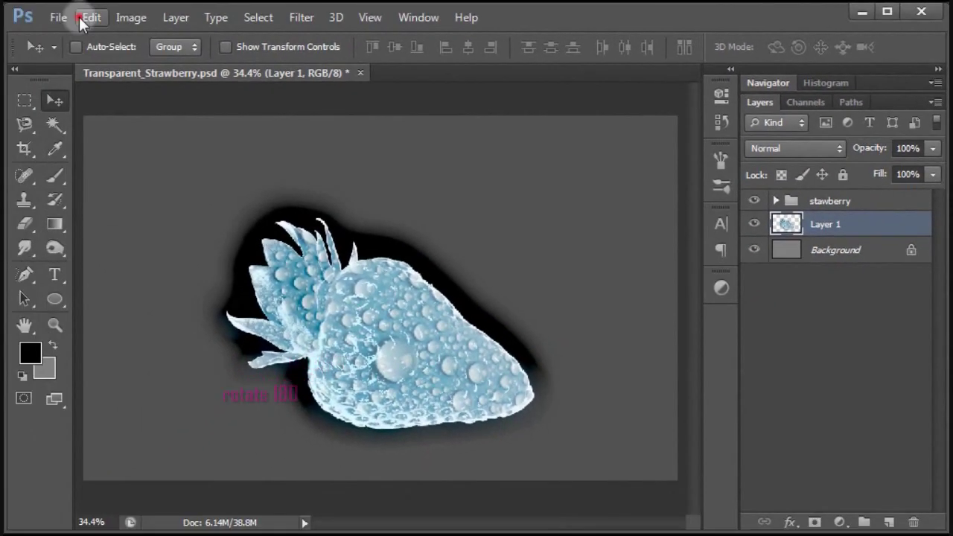
Rotate Layer 1 by 180° and flip it horizontally
{"action": "left_click", "coordinate": [88, 17]}
{"action": "mouse_move", "coordinate": [154, 270]}
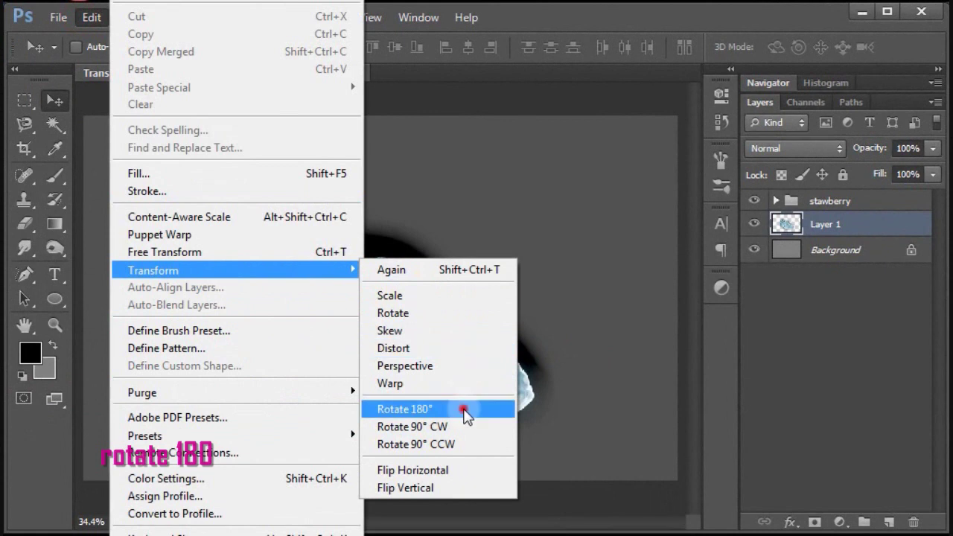
{"action": "left_click", "coordinate": [463, 411]}
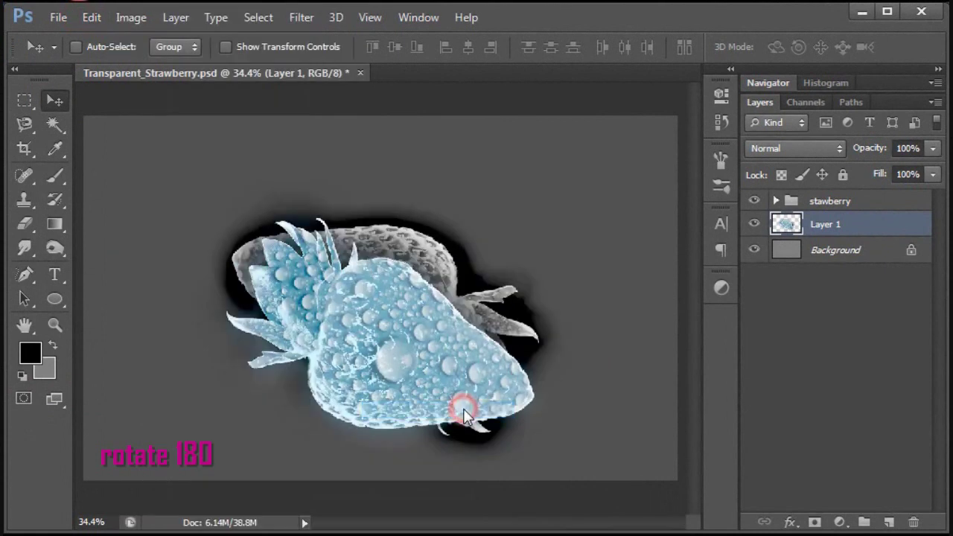
{"action": "left_click", "coordinate": [91, 18]}
{"action": "mouse_move", "coordinate": [153, 270]}
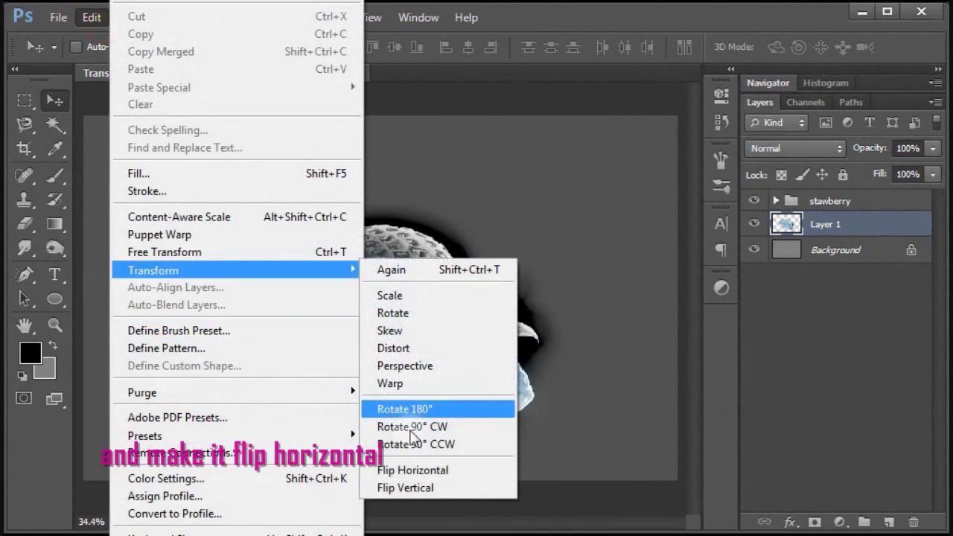
{"action": "left_click", "coordinate": [417, 467]}
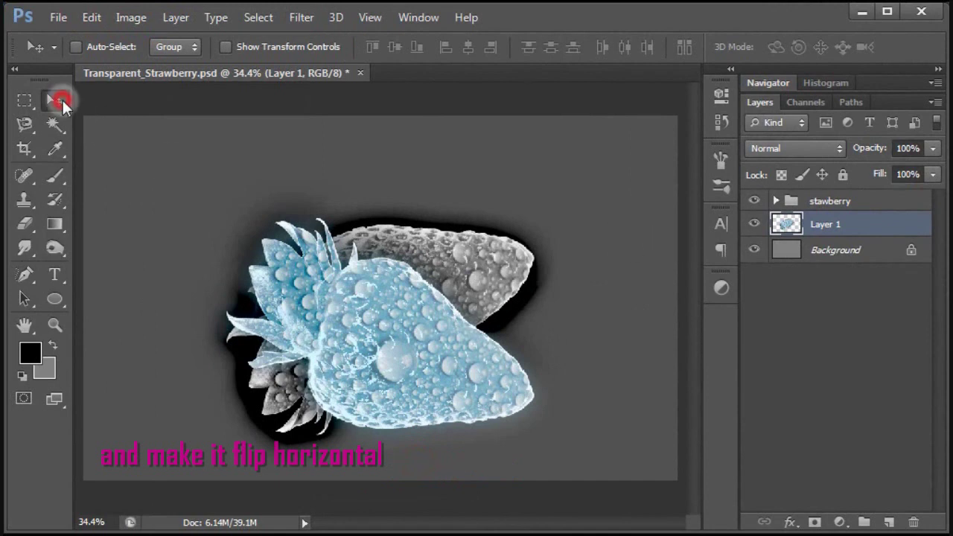
Move the flipped copy below the strawberry and set its blend mode to Overlay
{"action": "left_click_drag", "start_coordinate": [449, 272], "coordinate": [442, 475]}
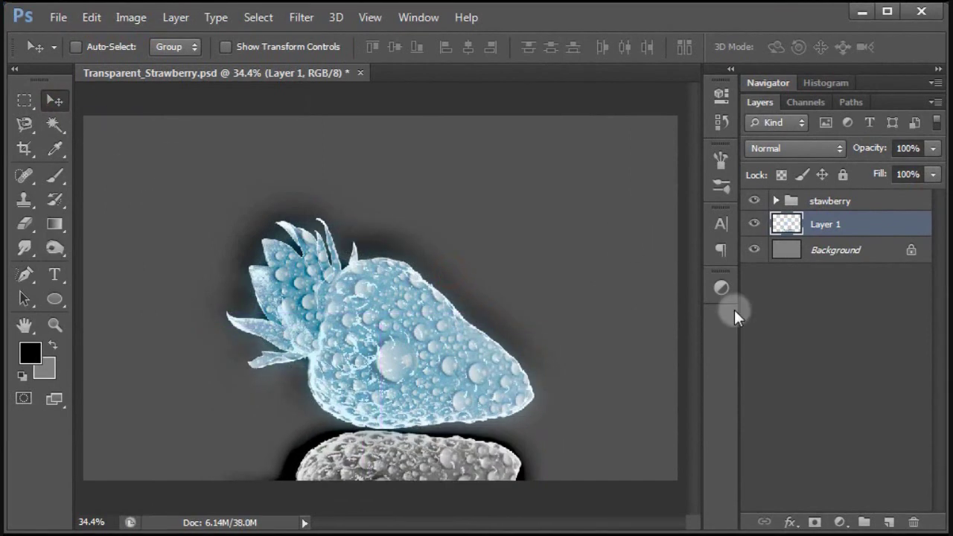
{"action": "left_click", "coordinate": [795, 149]}
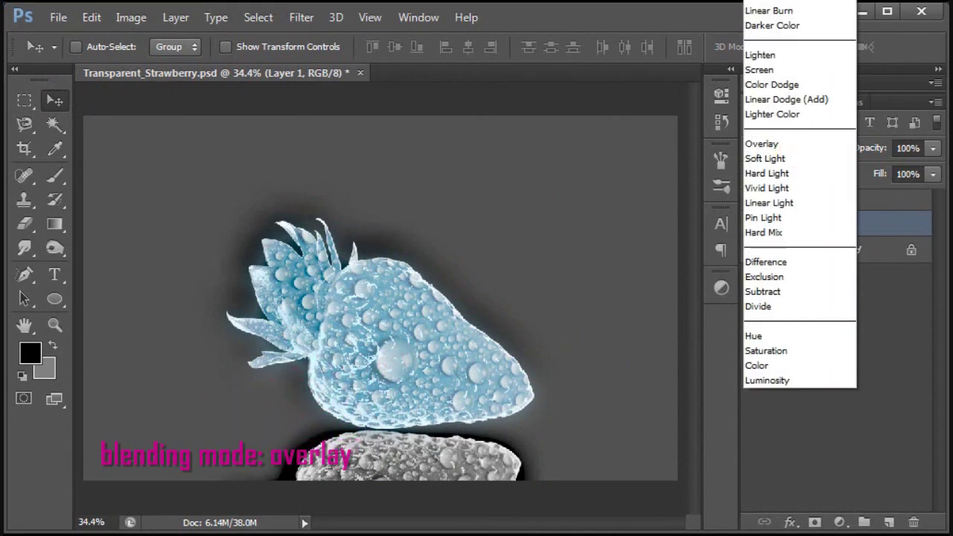
{"action": "left_click", "coordinate": [781, 144]}
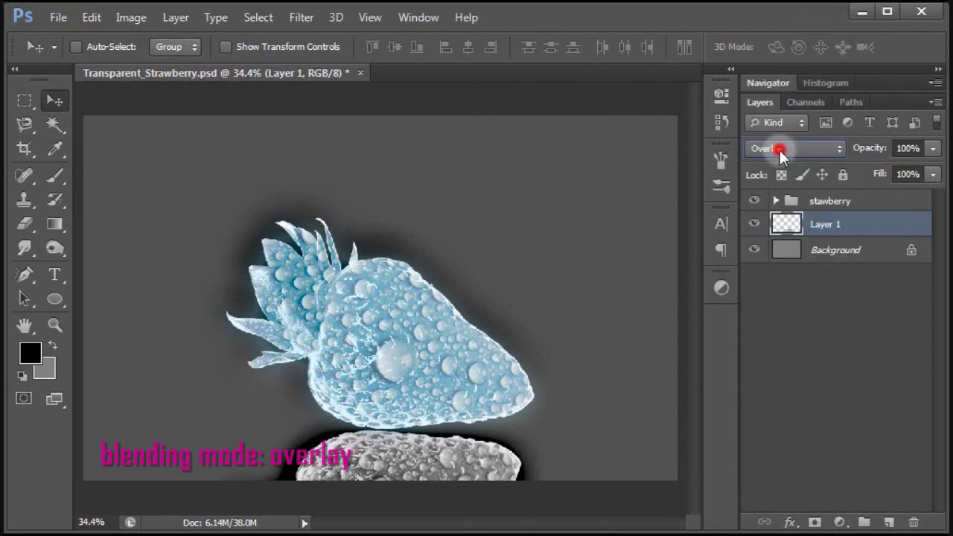
Set Layer 1's opacity to 50% and select the stawberry group
{"action": "left_click", "coordinate": [899, 148]}
{"action": "type", "text": "50"}
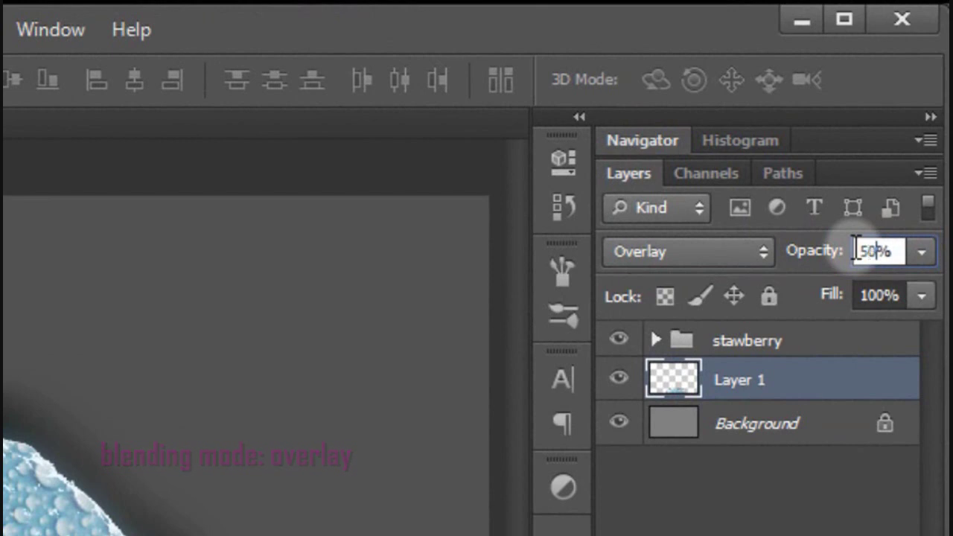
{"action": "left_click", "coordinate": [899, 251]}
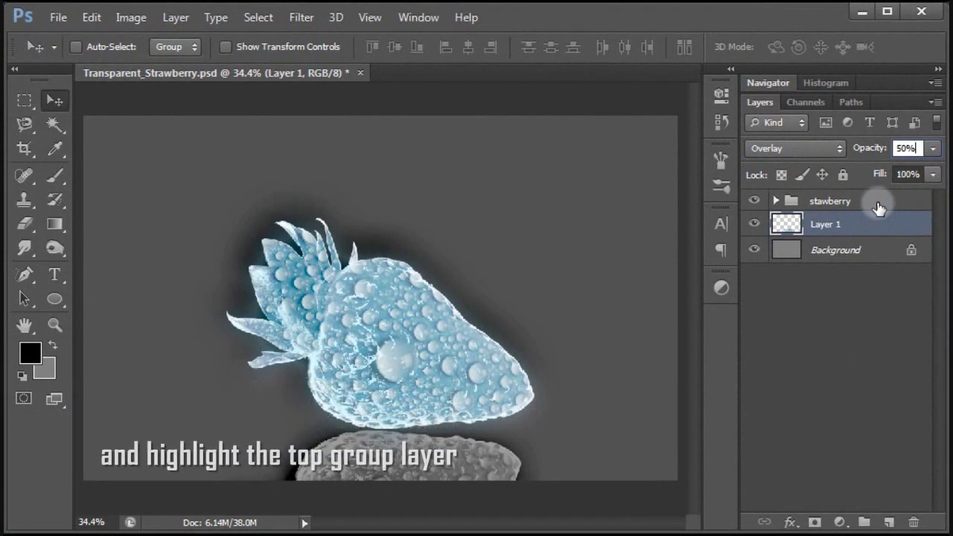
{"action": "left_click", "coordinate": [878, 205]}
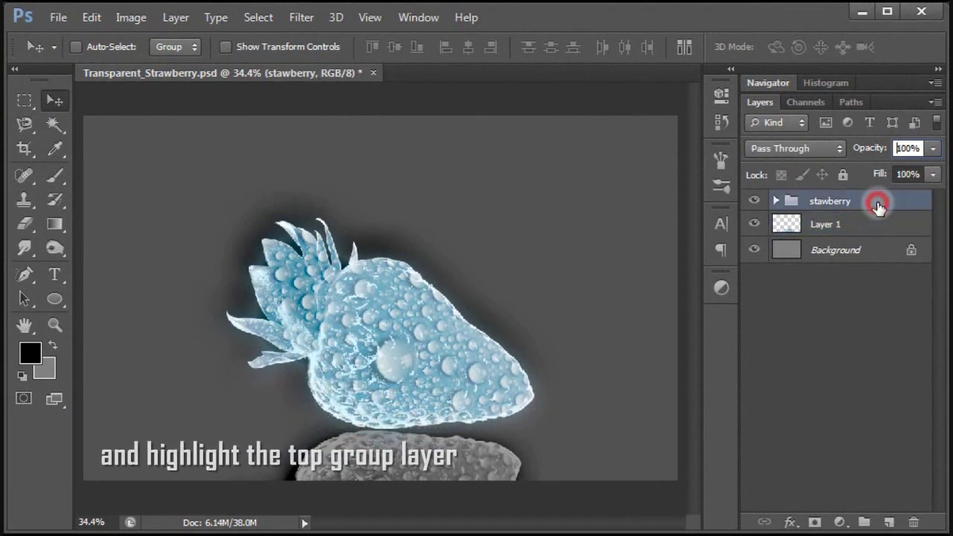
Open waterdrop_2.jpg in Adobe Photoshop CS6 from Windows Photo Viewer
{"action": "left_click", "coordinate": [427, 252]}
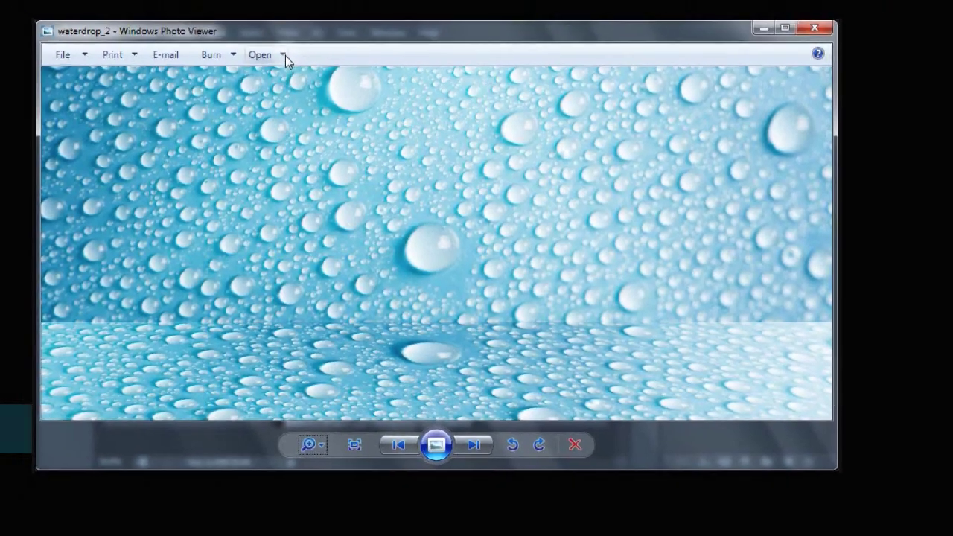
{"action": "left_click", "coordinate": [266, 72]}
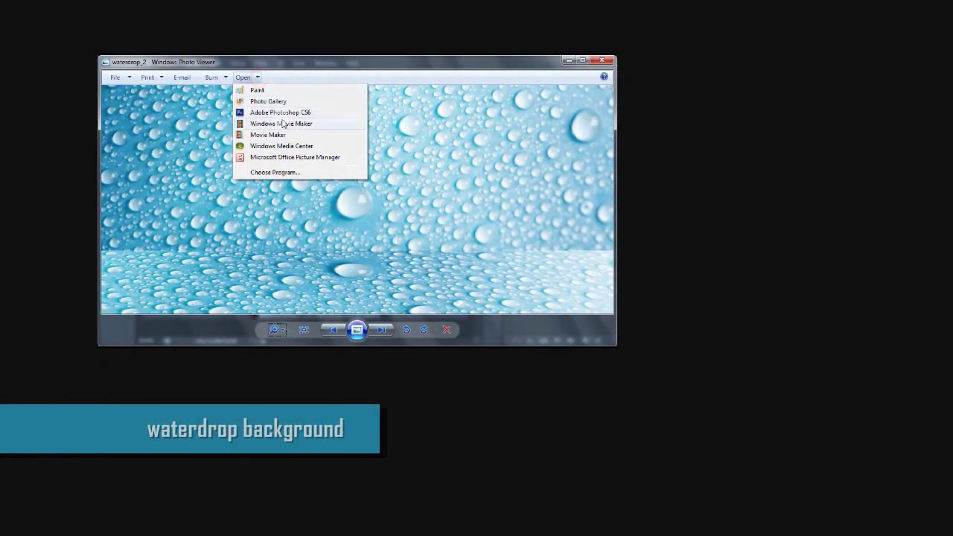
{"action": "left_click", "coordinate": [295, 113]}
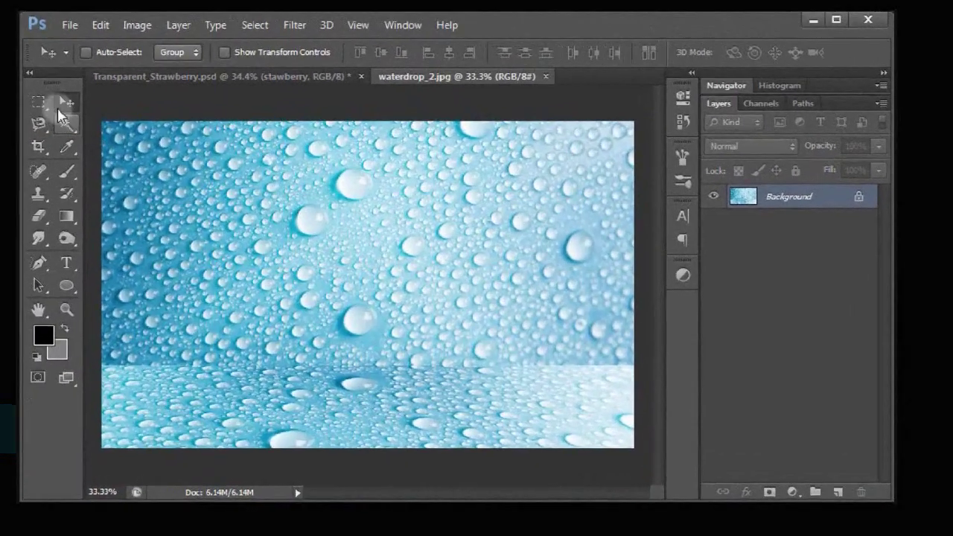
Copy the waterdrop image into the strawberry document as Layer 2 and close waterdrop_2.jpg
{"action": "left_click", "coordinate": [59, 100]}
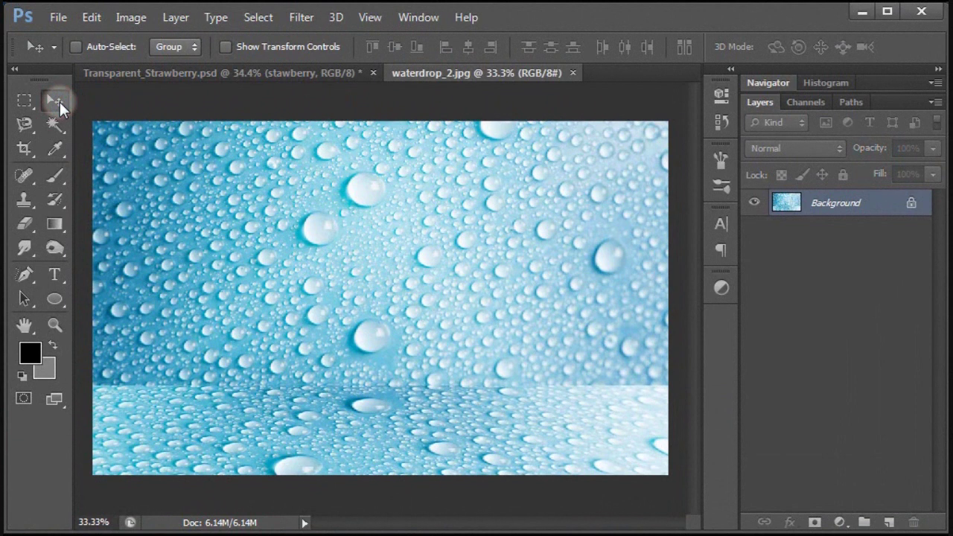
{"action": "mouse_move", "coordinate": [394, 302]}
{"action": "left_mouse_down"}
{"action": "mouse_move", "coordinate": [312, 244]}
{"action": "mouse_move", "coordinate": [393, 301]}
{"action": "left_mouse_up"}
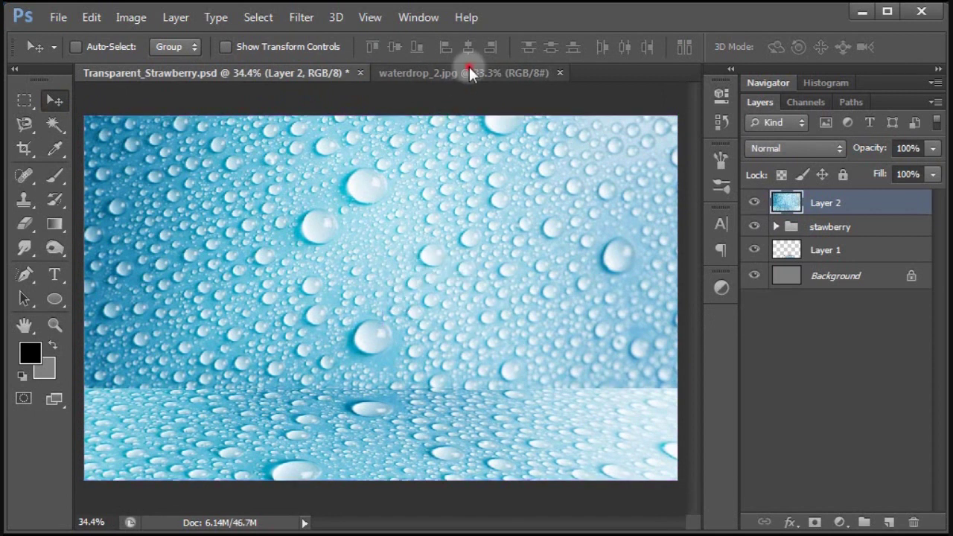
{"action": "left_click", "coordinate": [469, 70]}
{"action": "left_click", "coordinate": [560, 73]}
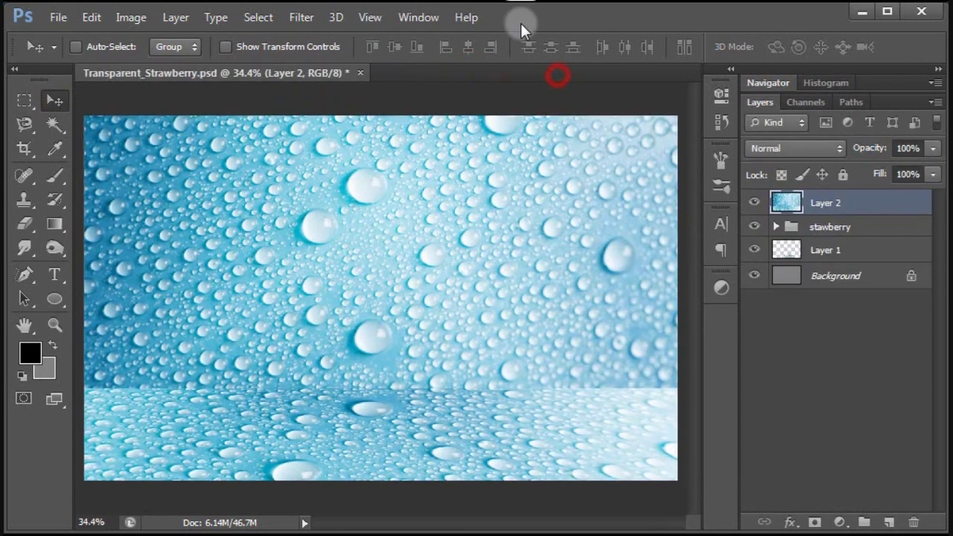
Set Layer 2 to Hard Light blending at 80% opacity
{"action": "left_click", "coordinate": [784, 150]}
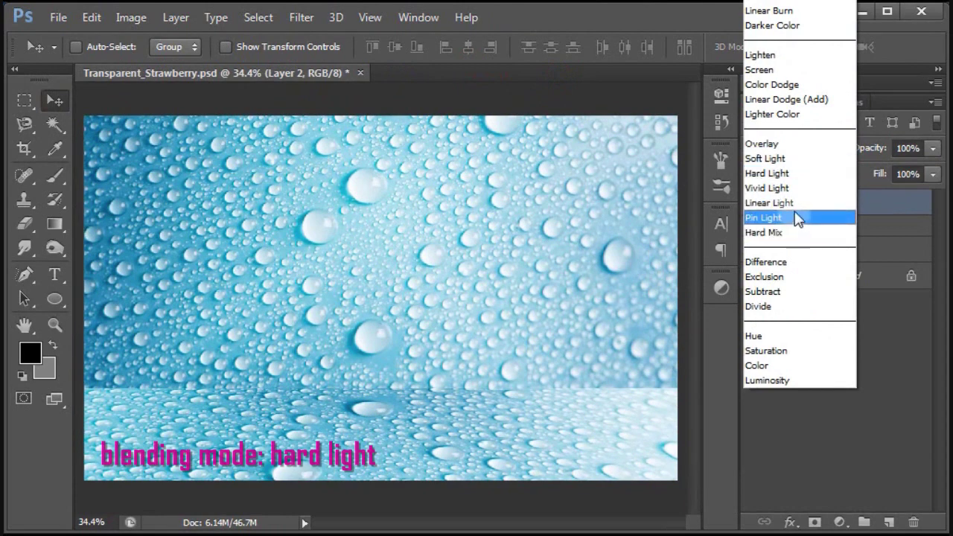
{"action": "left_click", "coordinate": [790, 173]}
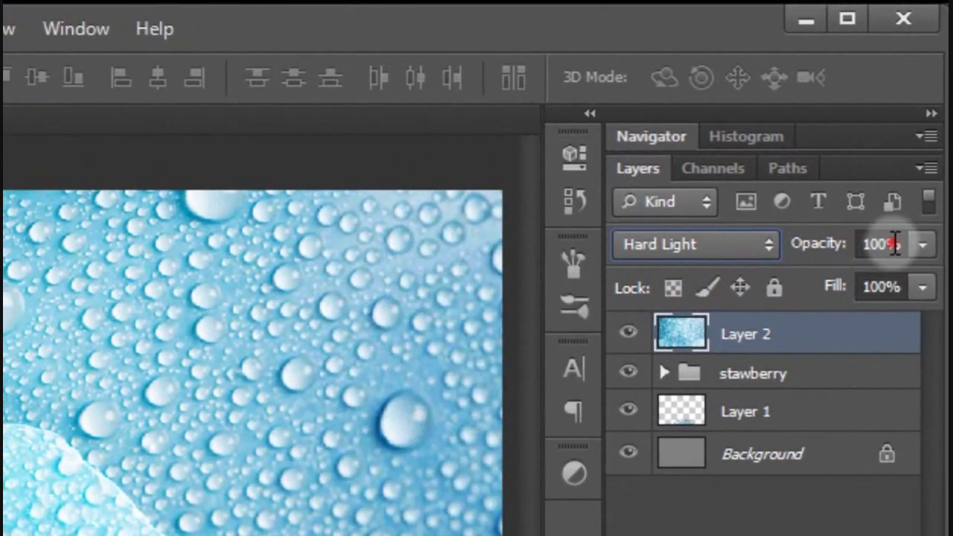
{"action": "left_click_drag", "start_coordinate": [894, 244], "coordinate": [858, 245]}
{"action": "type", "text": "8"}
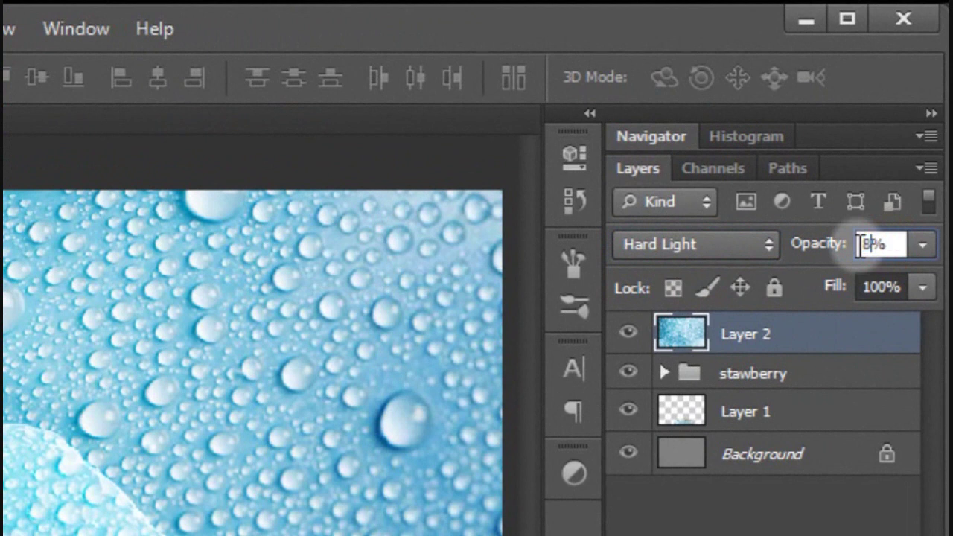
{"action": "key", "text": "Return"}
{"action": "left_click", "coordinate": [895, 244]}
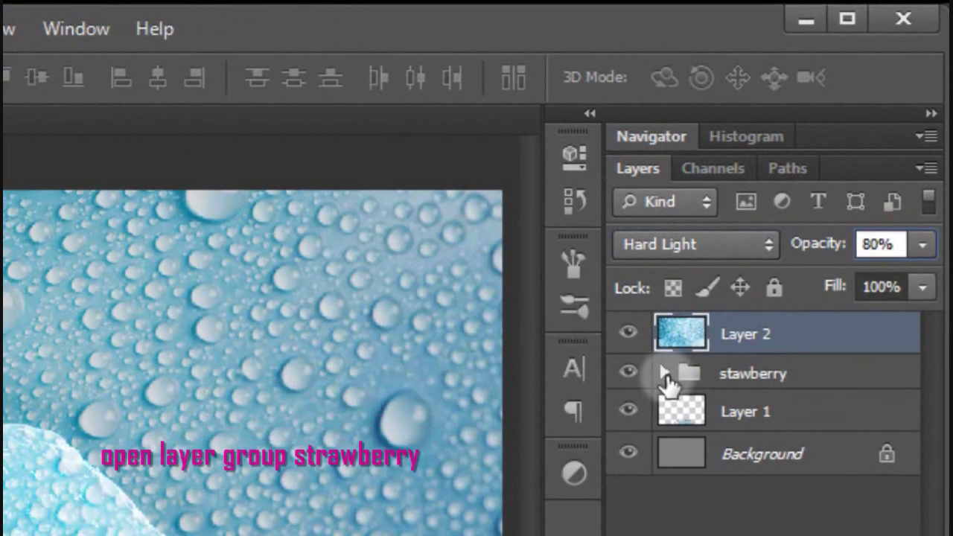
Load the S 1 strawberry layer's pixels as a selection
{"action": "left_click", "coordinate": [665, 373]}
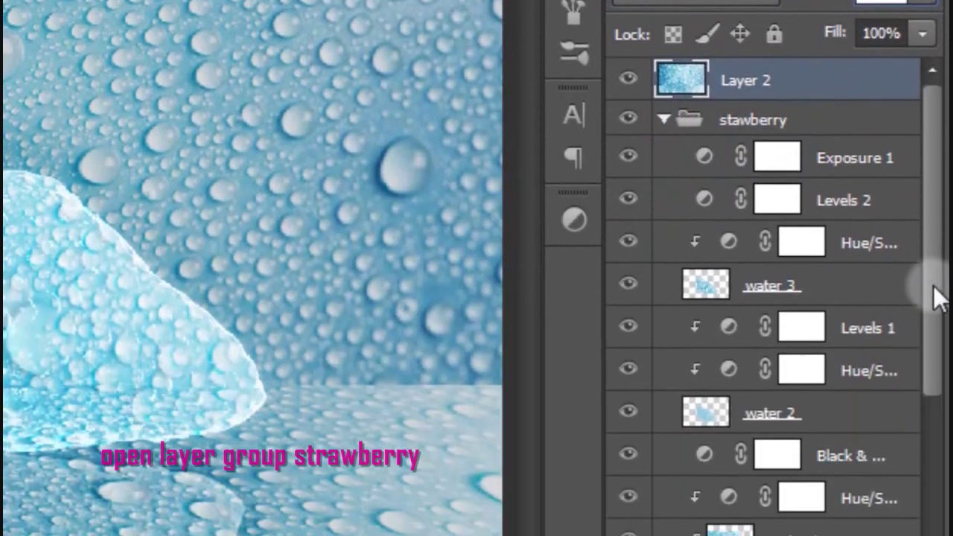
{"action": "mouse_move", "coordinate": [932, 285]}
{"action": "left_mouse_down"}
{"action": "mouse_move", "coordinate": [932, 360]}
{"action": "mouse_move", "coordinate": [901, 440]}
{"action": "left_mouse_up"}
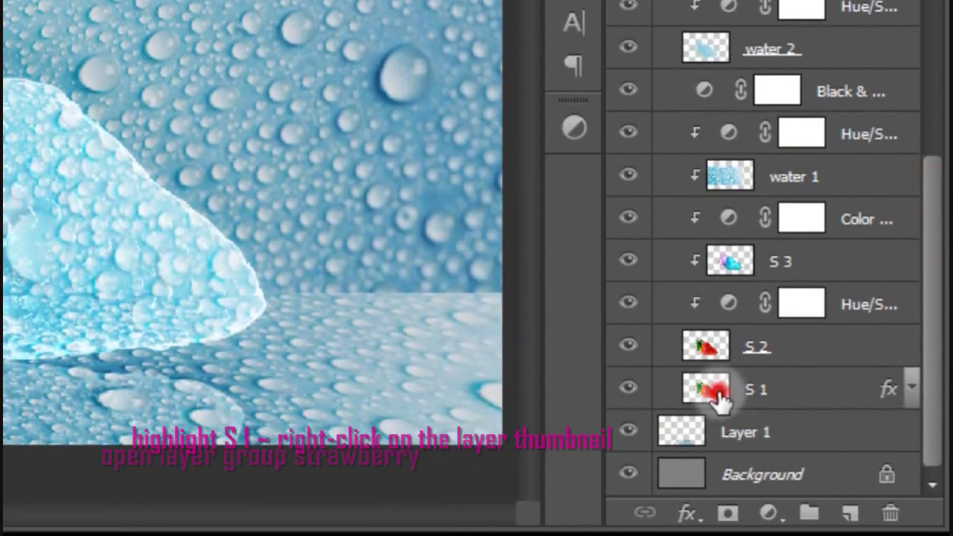
{"action": "left_click", "coordinate": [715, 393]}
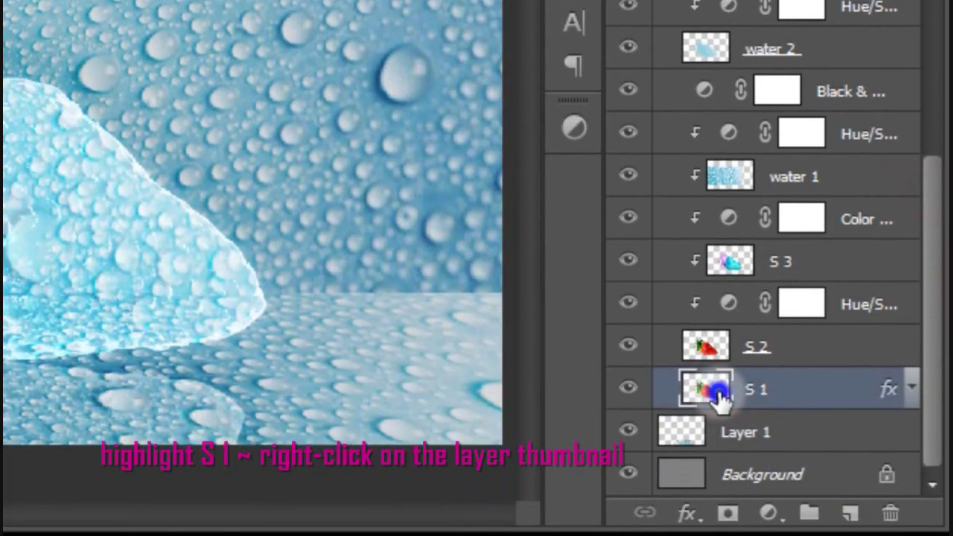
{"action": "right_click", "coordinate": [718, 393]}
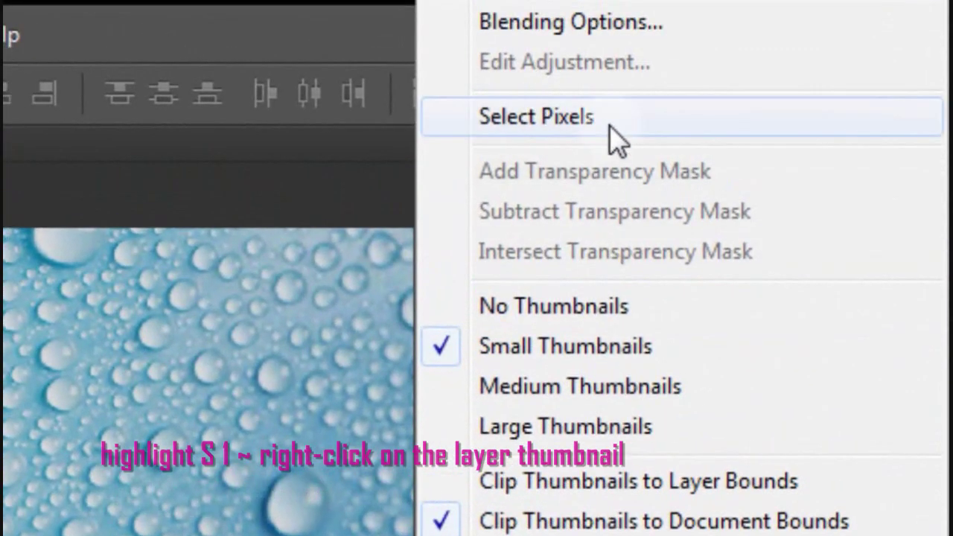
{"action": "left_click", "coordinate": [610, 126]}
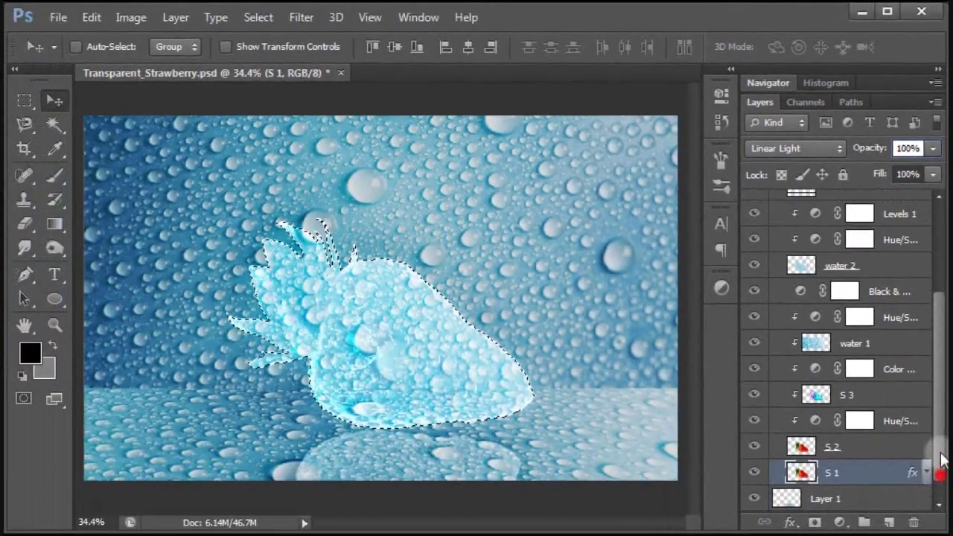
{"action": "left_click_drag", "start_coordinate": [936, 480], "coordinate": [943, 370]}
{"action": "left_click", "coordinate": [777, 226]}
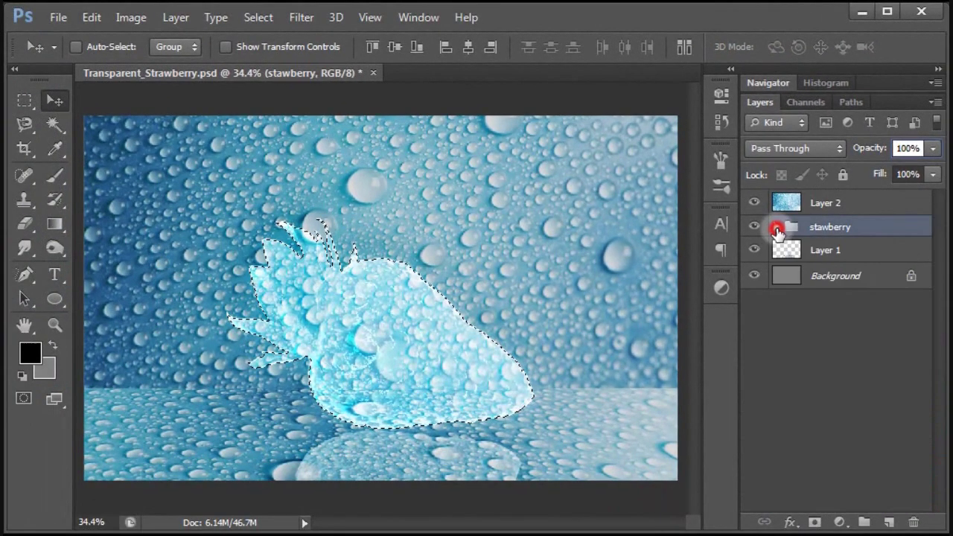
Invert the selection and add it as a layer mask on Layer 2
{"action": "left_click", "coordinate": [861, 204]}
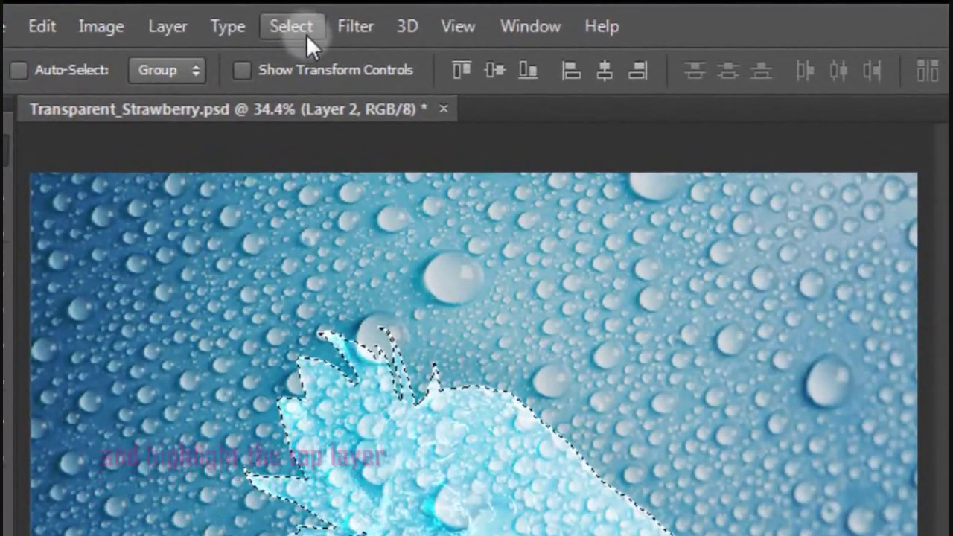
{"action": "left_click", "coordinate": [262, 19]}
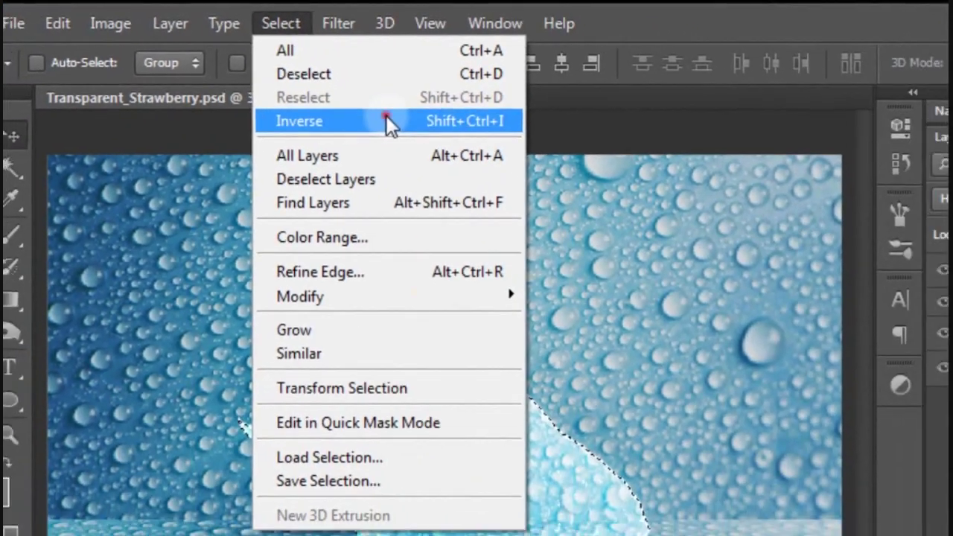
{"action": "left_click", "coordinate": [449, 156]}
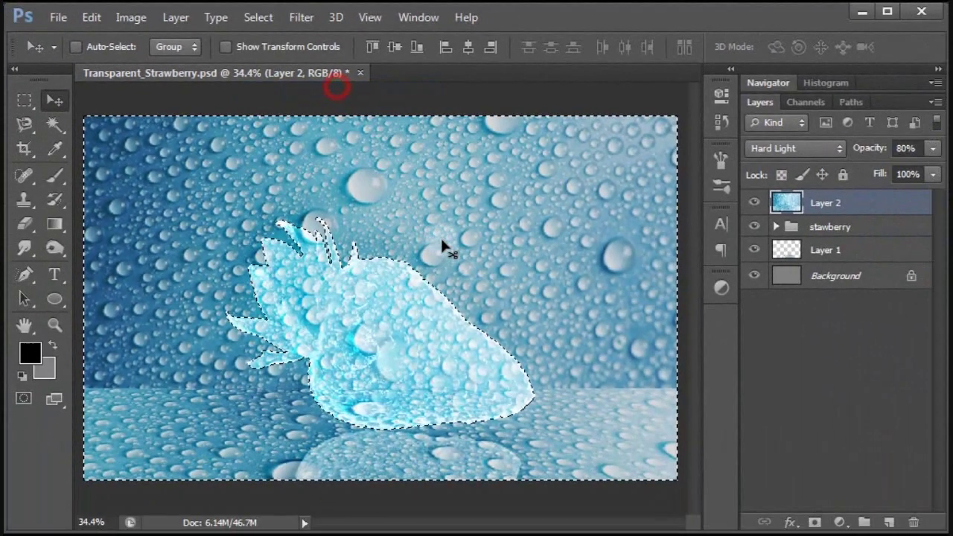
{"action": "left_click", "coordinate": [813, 521]}
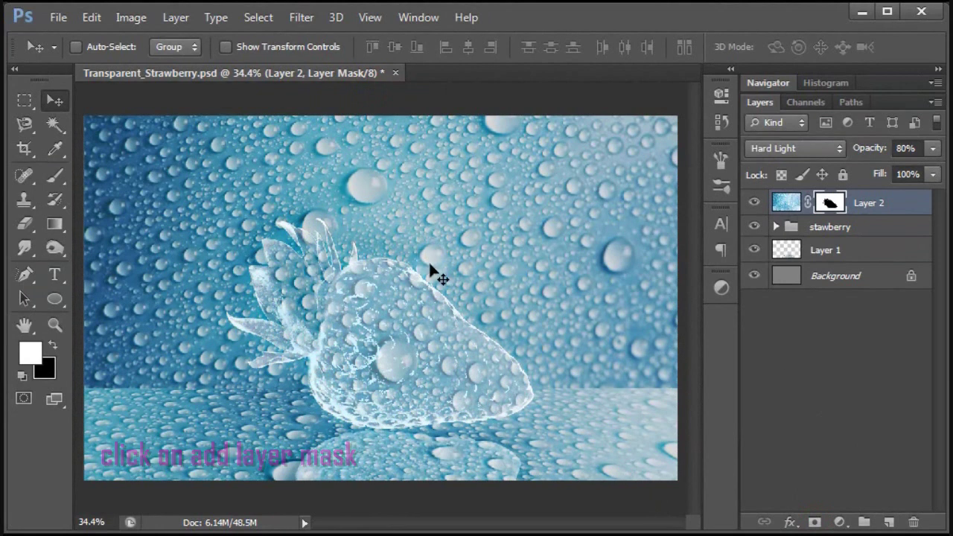
Add a Color Lookup adjustment clipped to Layer 2 using 3Strip.look, then toggle it to compare
{"action": "left_click", "coordinate": [838, 522]}
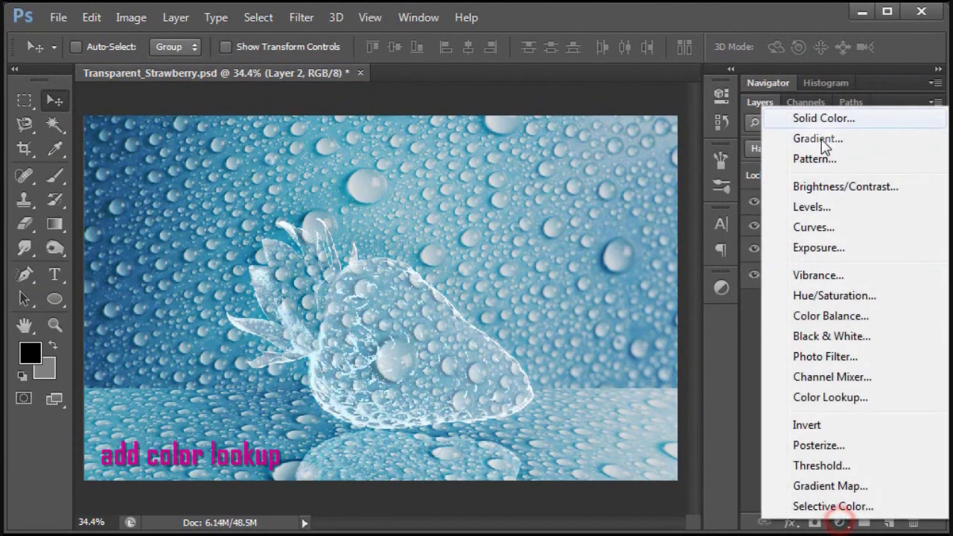
{"action": "left_click", "coordinate": [858, 396]}
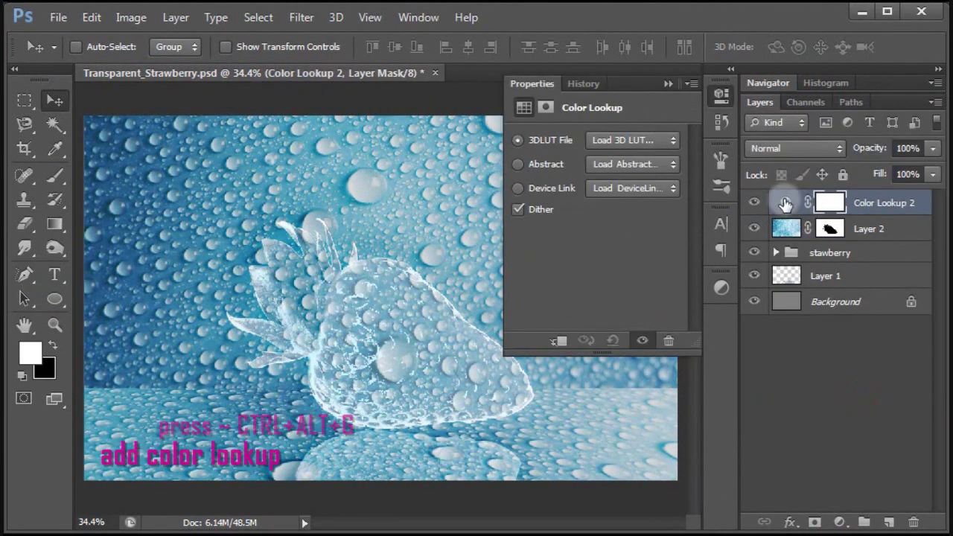
{"action": "key", "text": "ctrl+alt+g"}
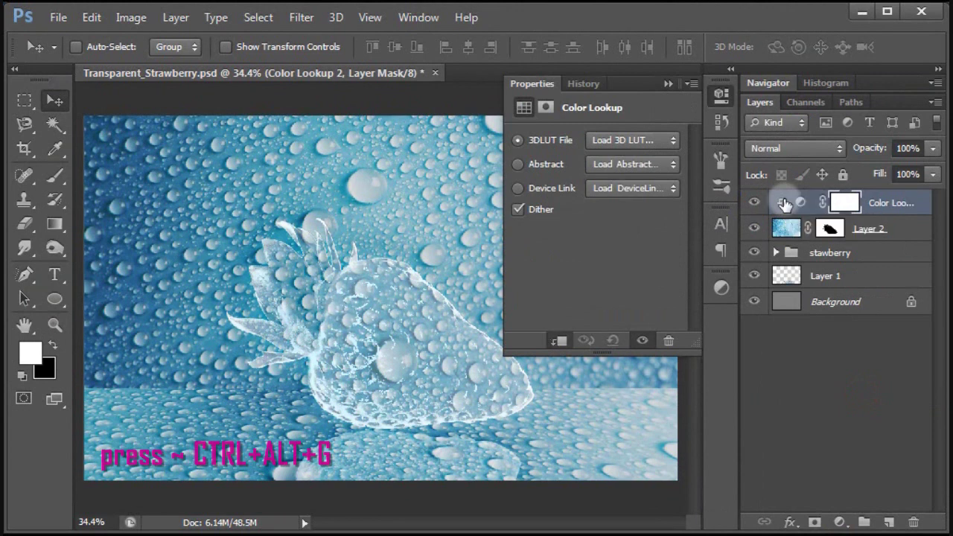
{"action": "left_click", "coordinate": [632, 139]}
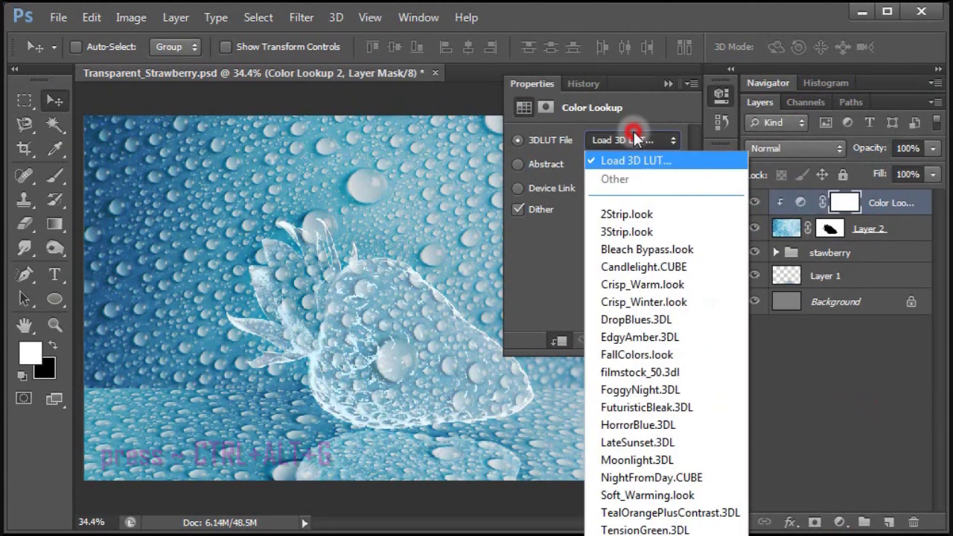
{"action": "left_click", "coordinate": [657, 236]}
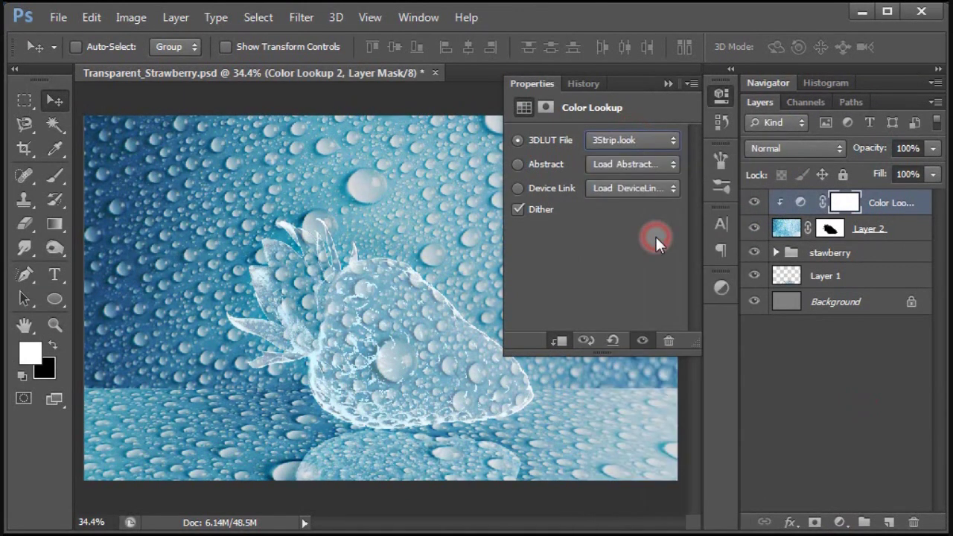
{"action": "left_click", "coordinate": [665, 84]}
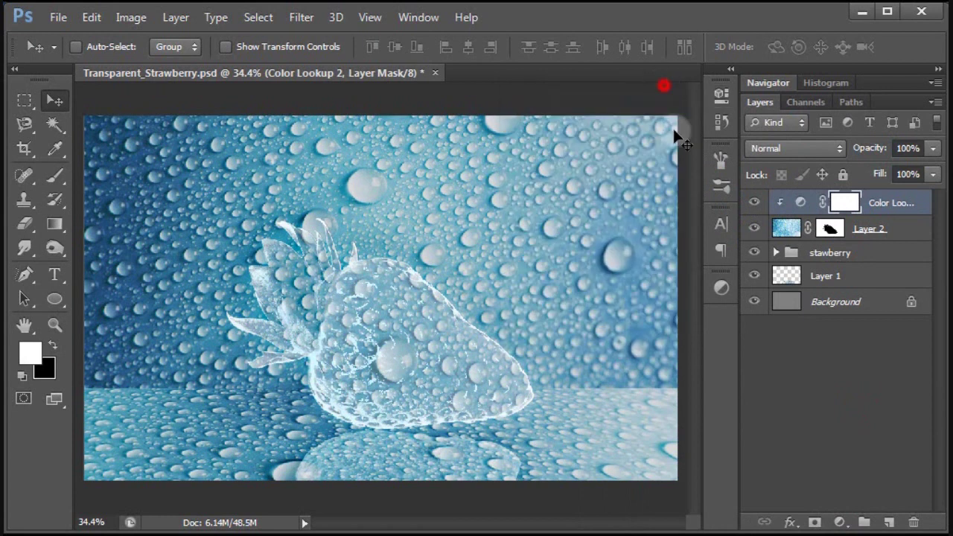
{"action": "left_click", "coordinate": [752, 204]}
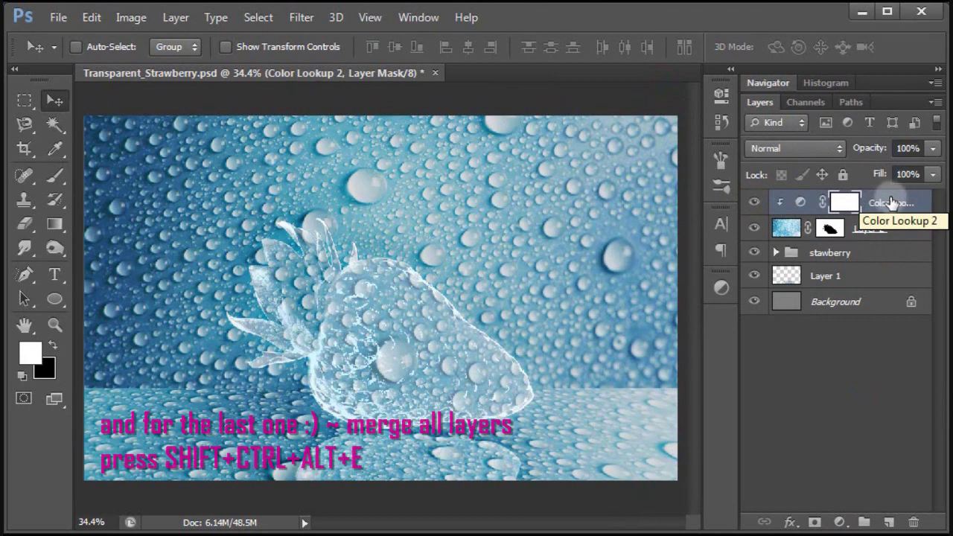
Stamp visible layers into Layer 3 and Smart Sharpen it: Amount 18%, Radius 2.4 px, Lens Blur, More Accurate
{"action": "key", "text": "shift+ctrl+alt+e"}
{"action": "left_click", "coordinate": [854, 211]}
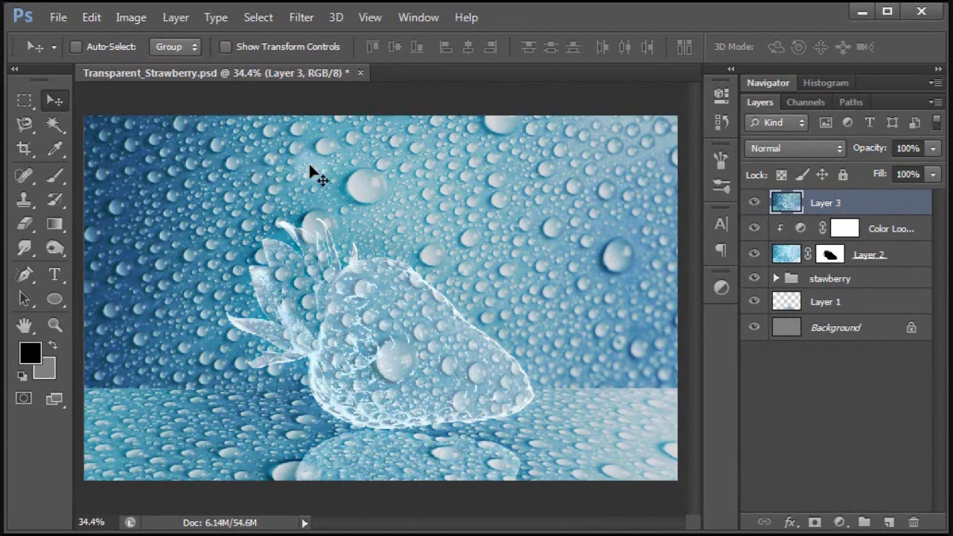
{"action": "left_click", "coordinate": [307, 23]}
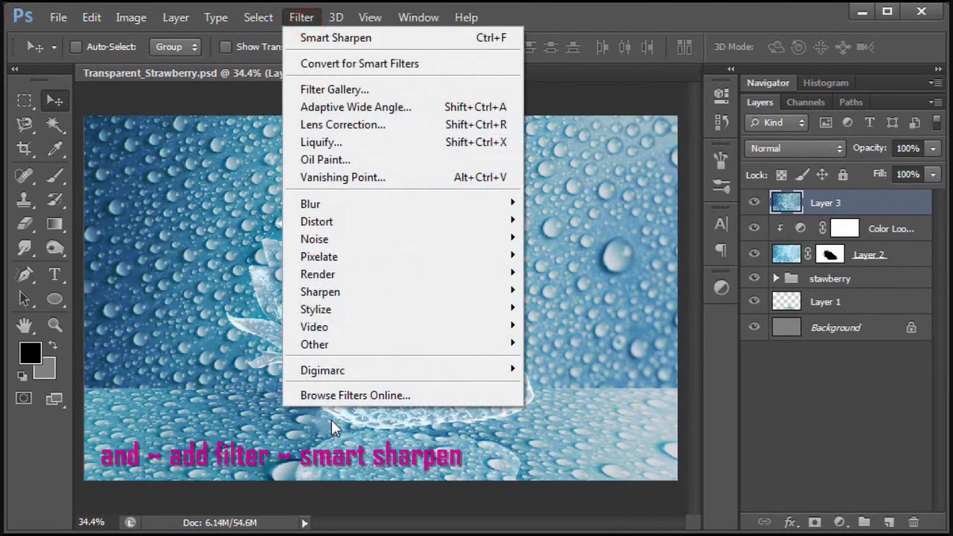
{"action": "mouse_move", "coordinate": [320, 291]}
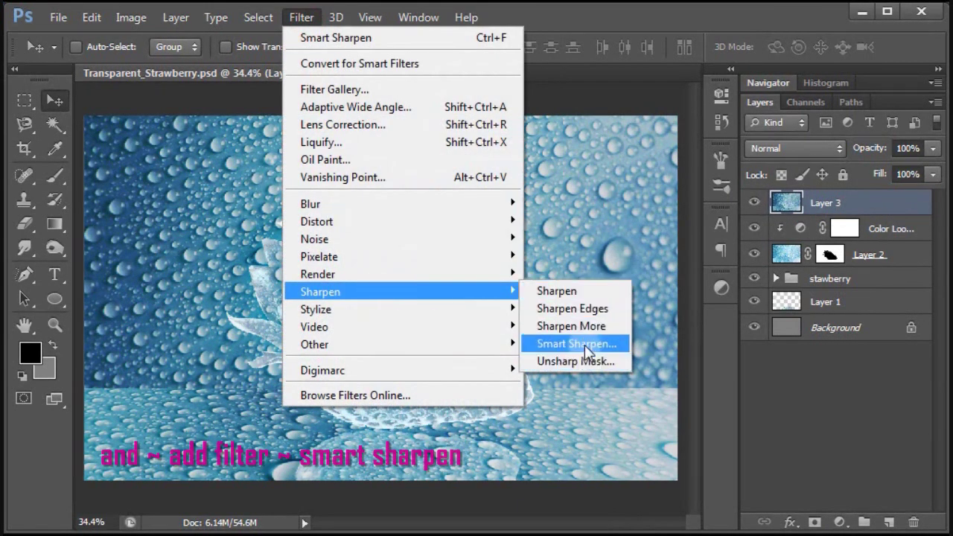
{"action": "left_click", "coordinate": [581, 344]}
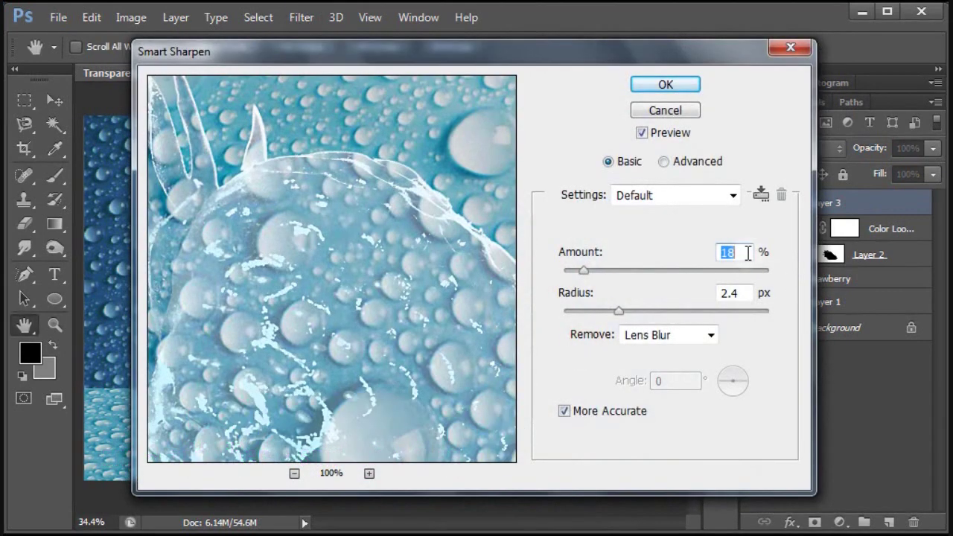
{"action": "left_click", "coordinate": [695, 336]}
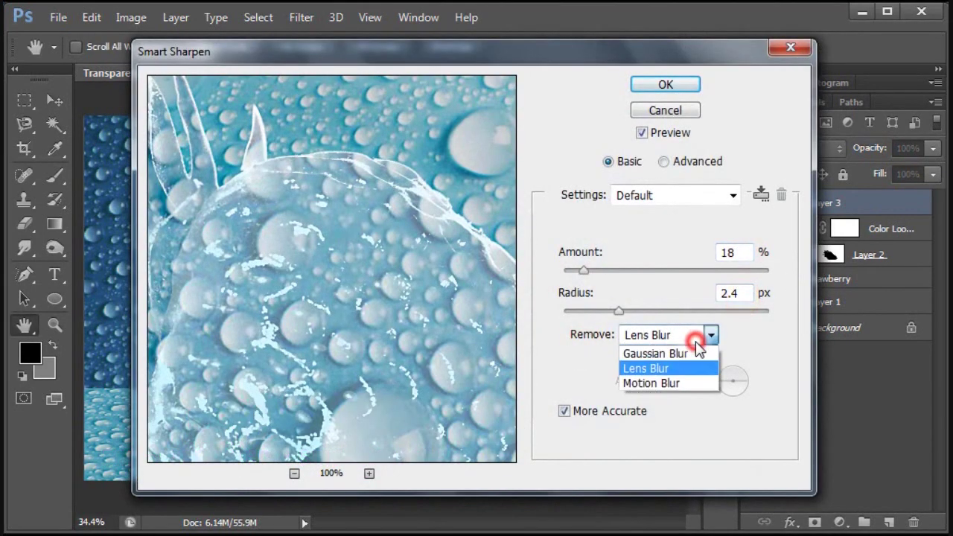
{"action": "left_click", "coordinate": [566, 412]}
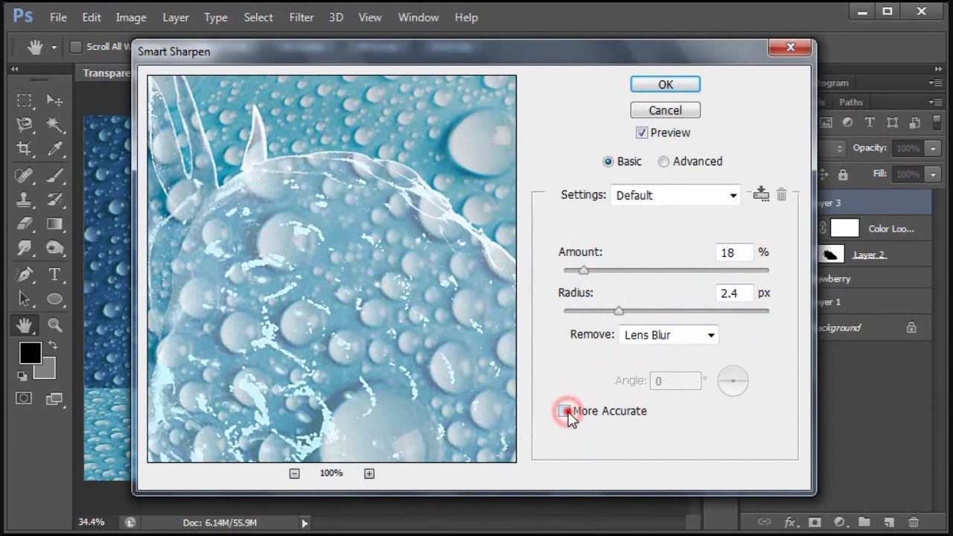
{"action": "left_click", "coordinate": [360, 329]}
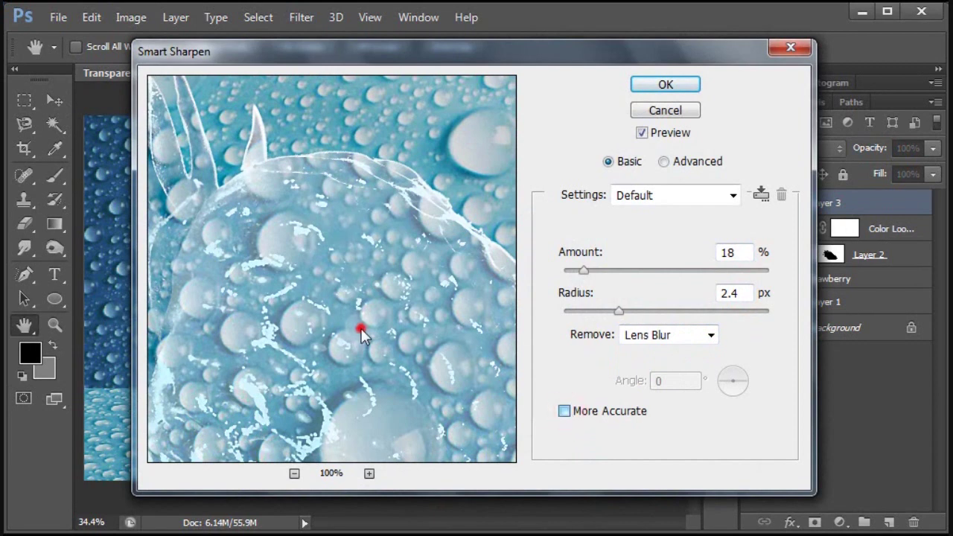
{"action": "left_click", "coordinate": [665, 85]}
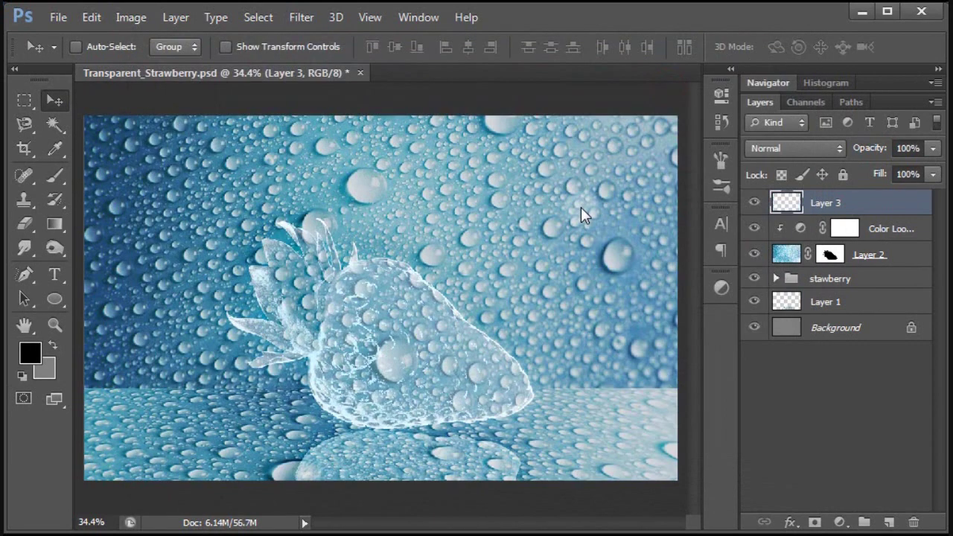
Set Layer 3's blend mode to Lighten and toggle its visibility to compare
{"action": "left_click", "coordinate": [785, 152]}
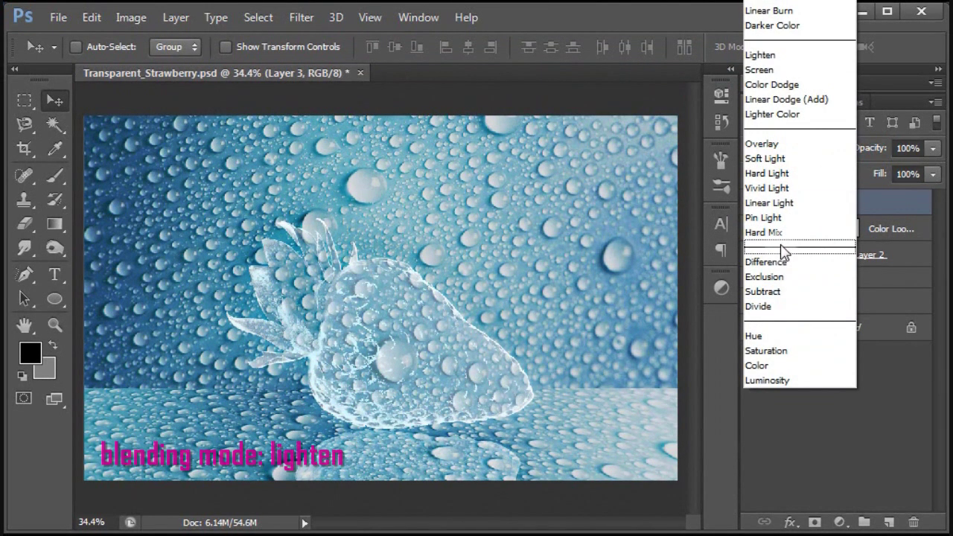
{"action": "left_click", "coordinate": [795, 54]}
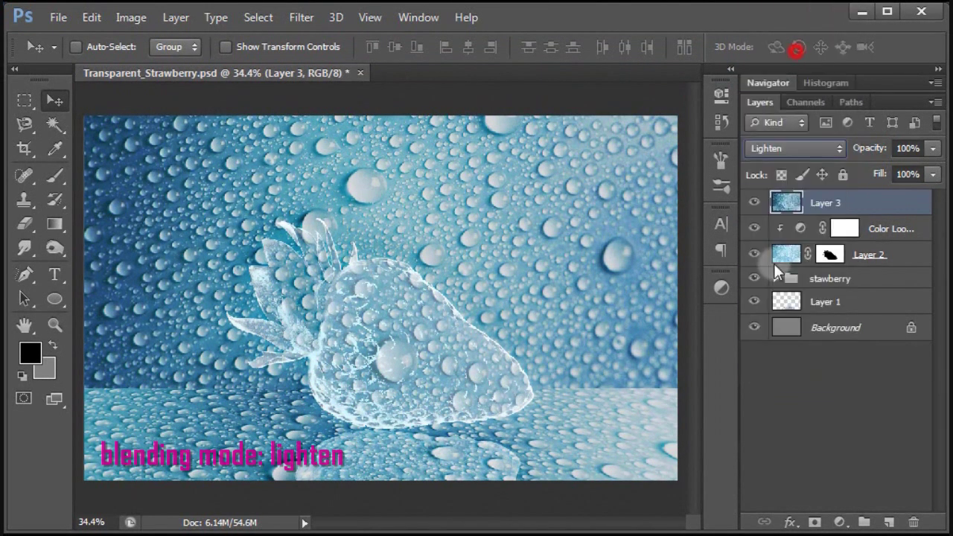
{"action": "left_click", "coordinate": [755, 203]}
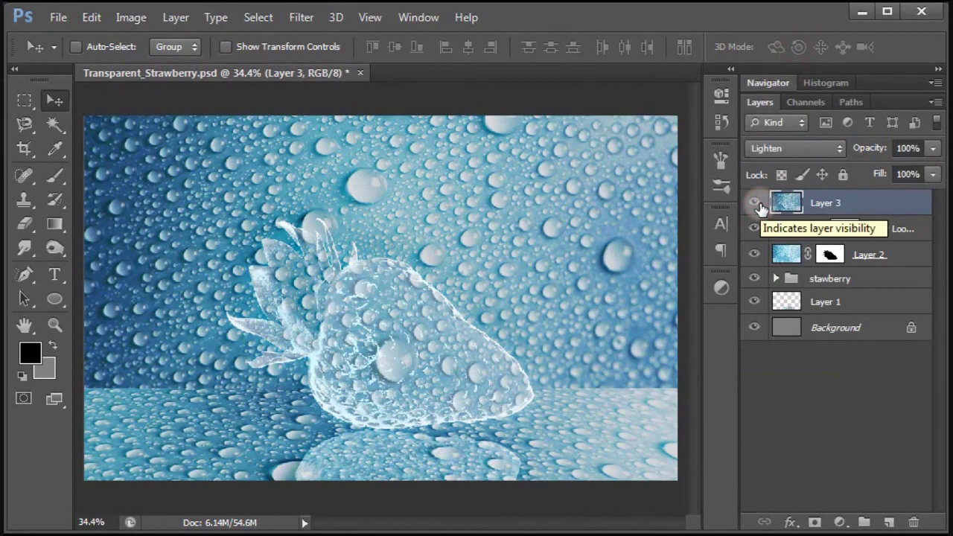